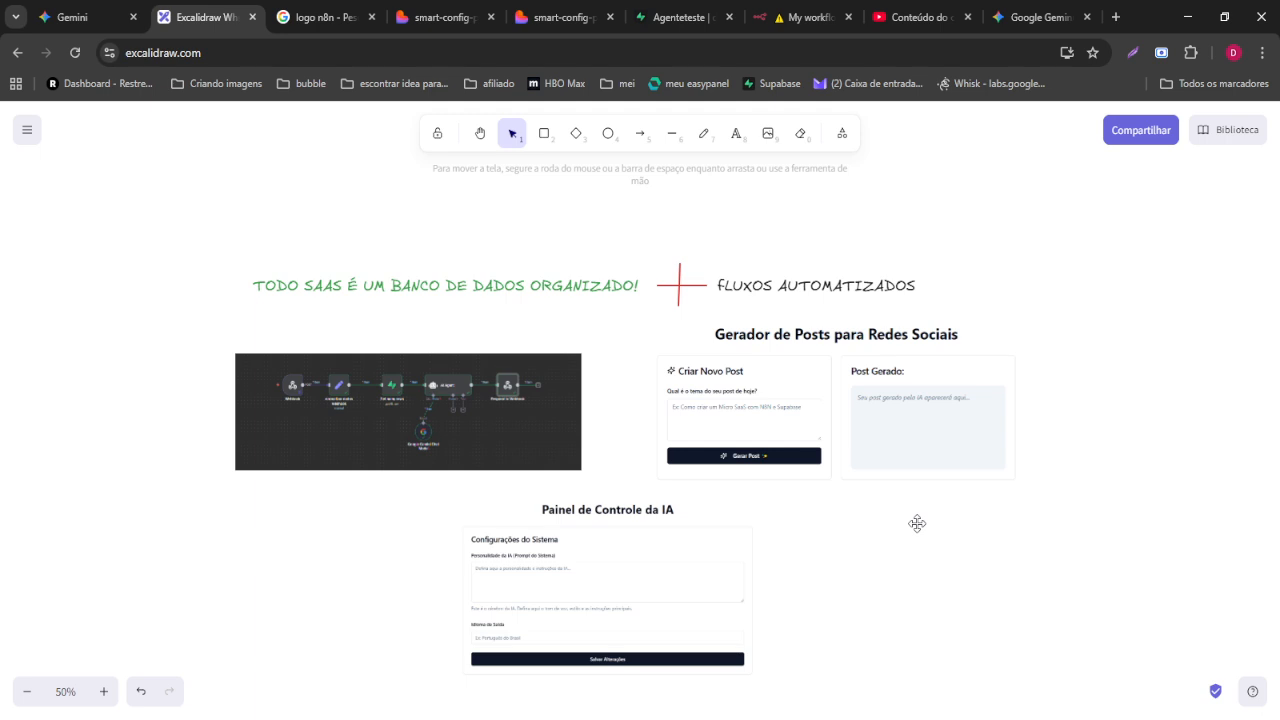
- Examine the whiteboard's opening section on SaaS databases and automated flows, down to the start of the explanatory diagram
scroll(671, 394, "down", 5)
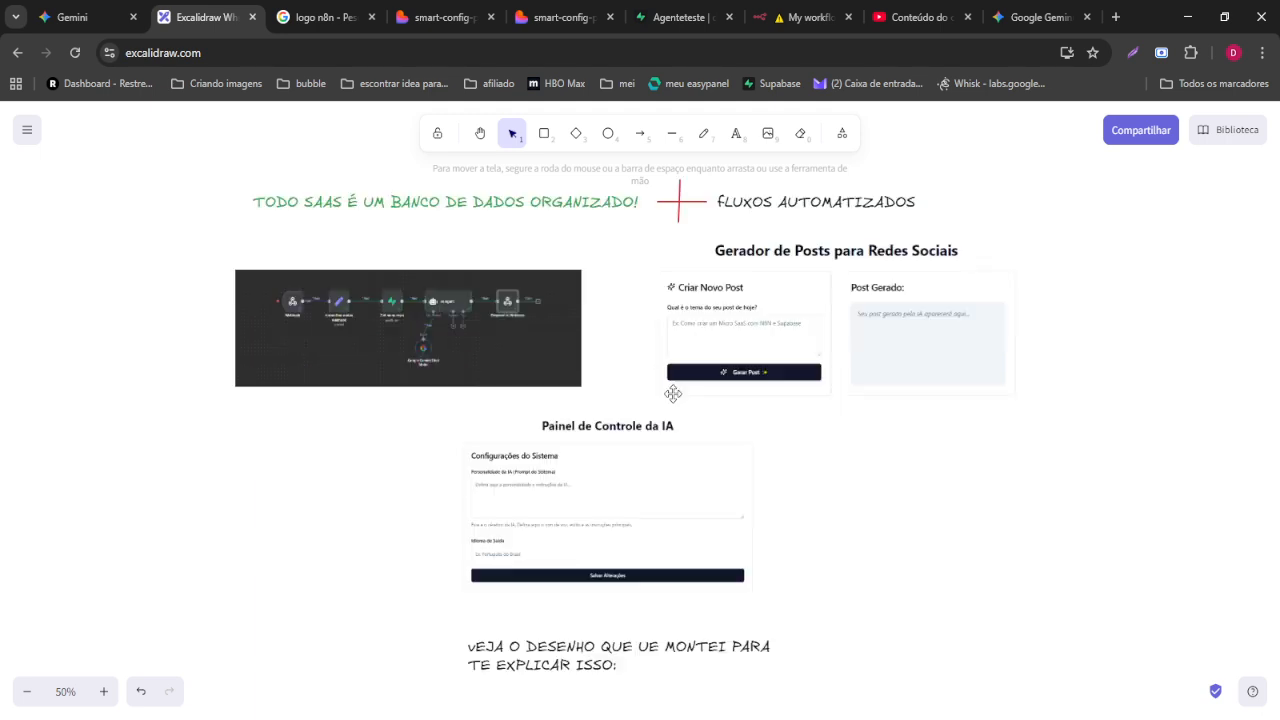
scroll(680, 410, "down", 2)
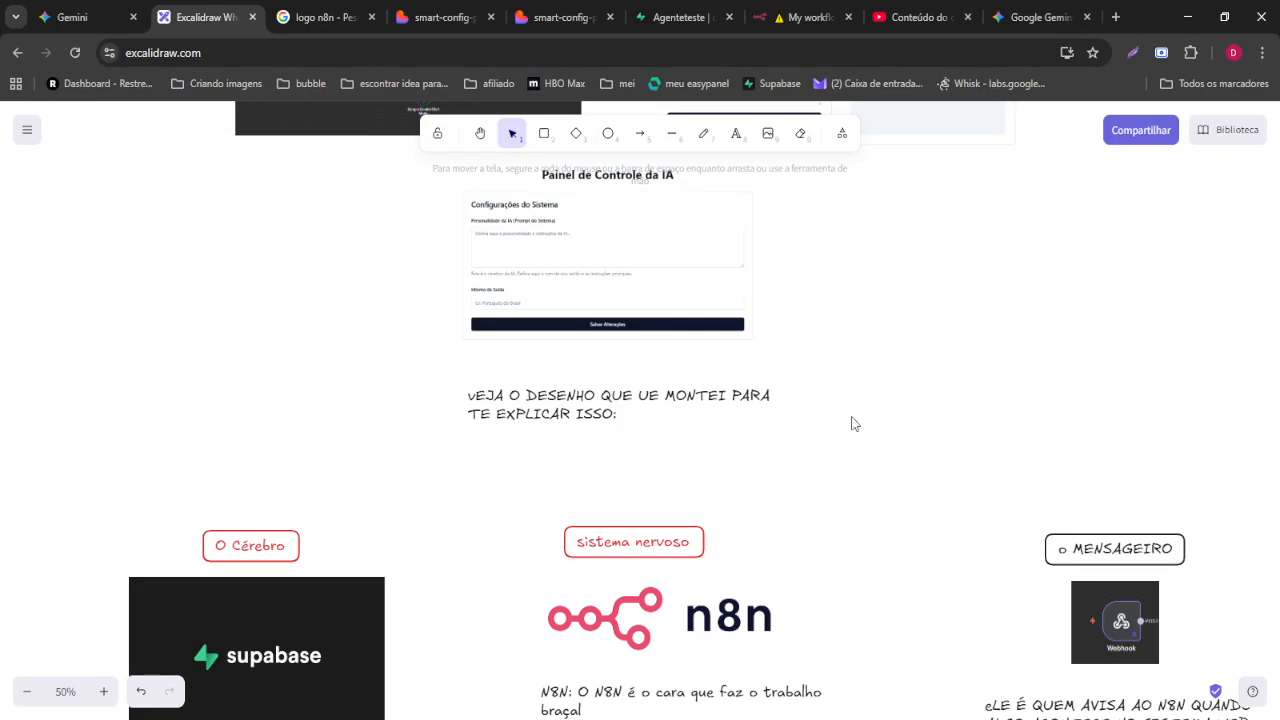
scroll(851, 422, "up", 8)
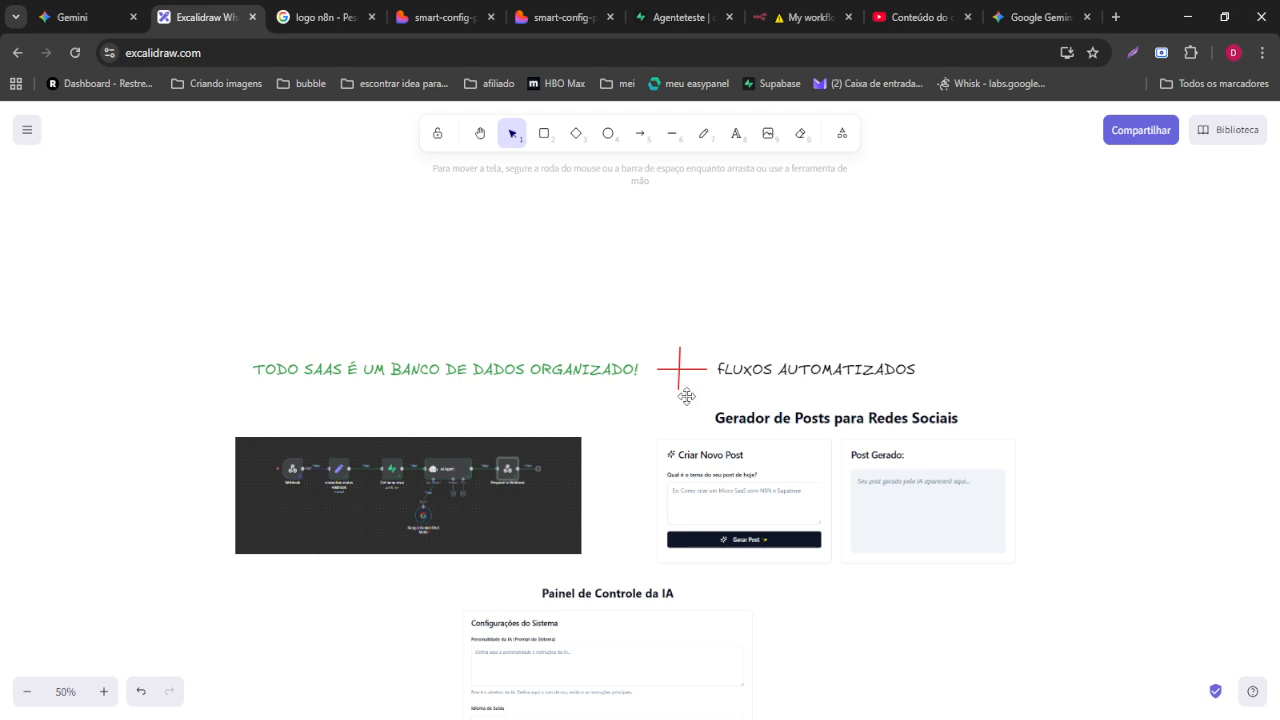
scroll(705, 385, "down", 1)
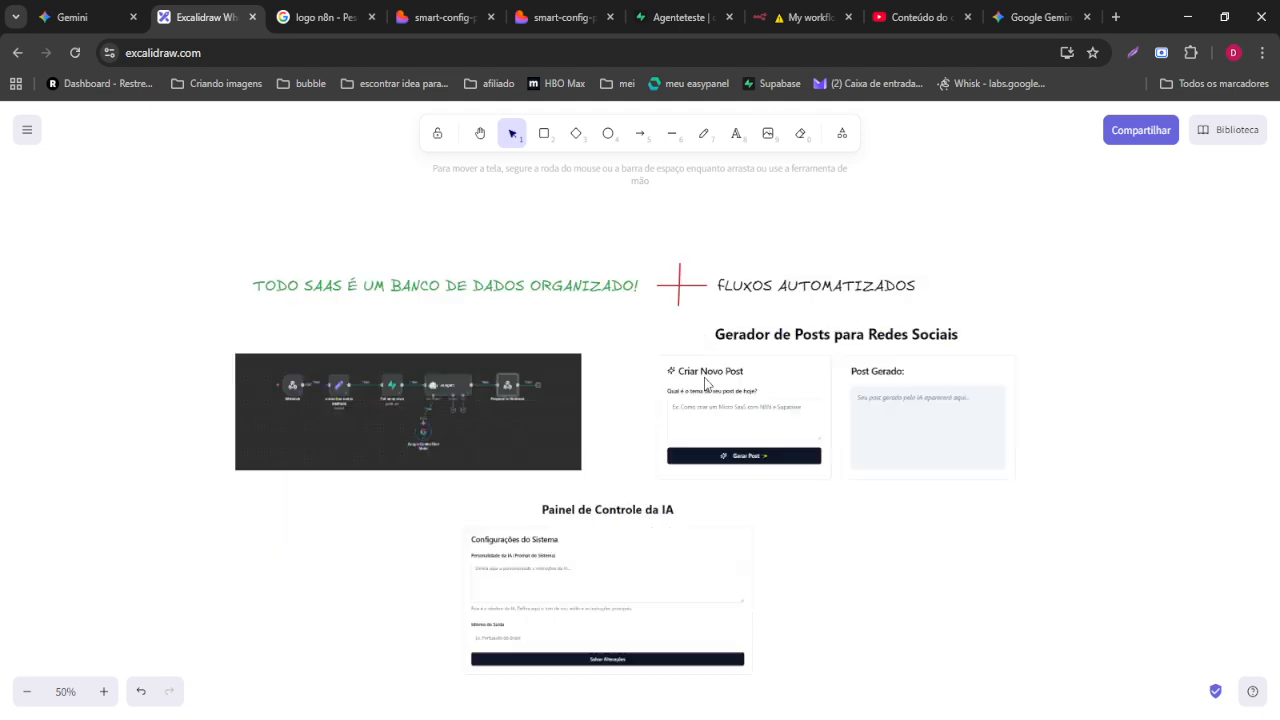
scroll(705, 383, "down", 1)
left_click_drag(1086, 580, 1211, 563)
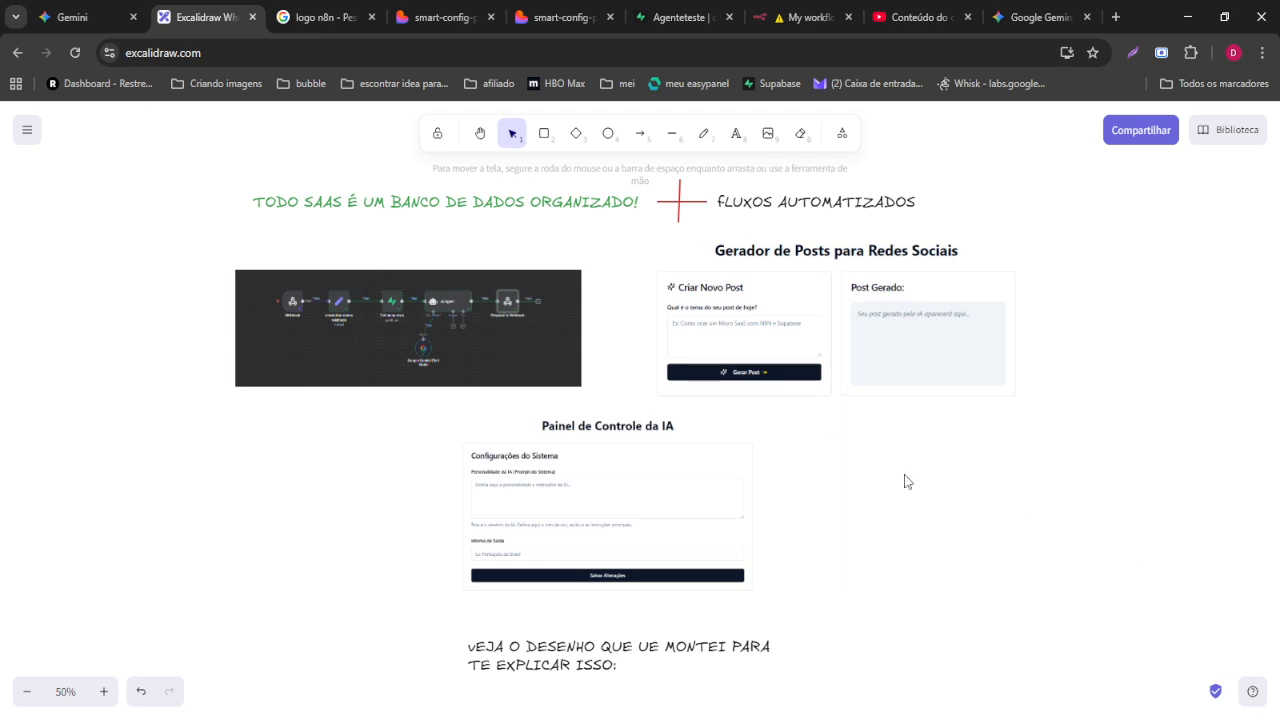
scroll(906, 481, "down", 3)
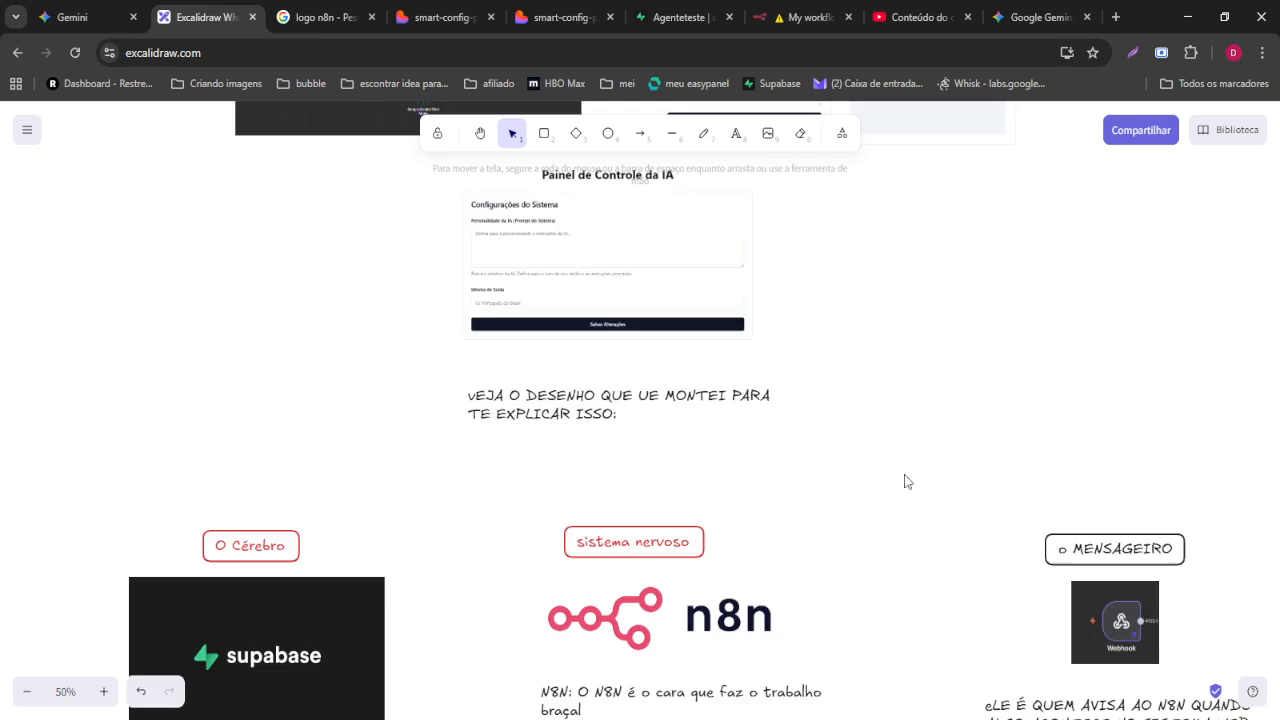
scroll(906, 481, "down", 5)
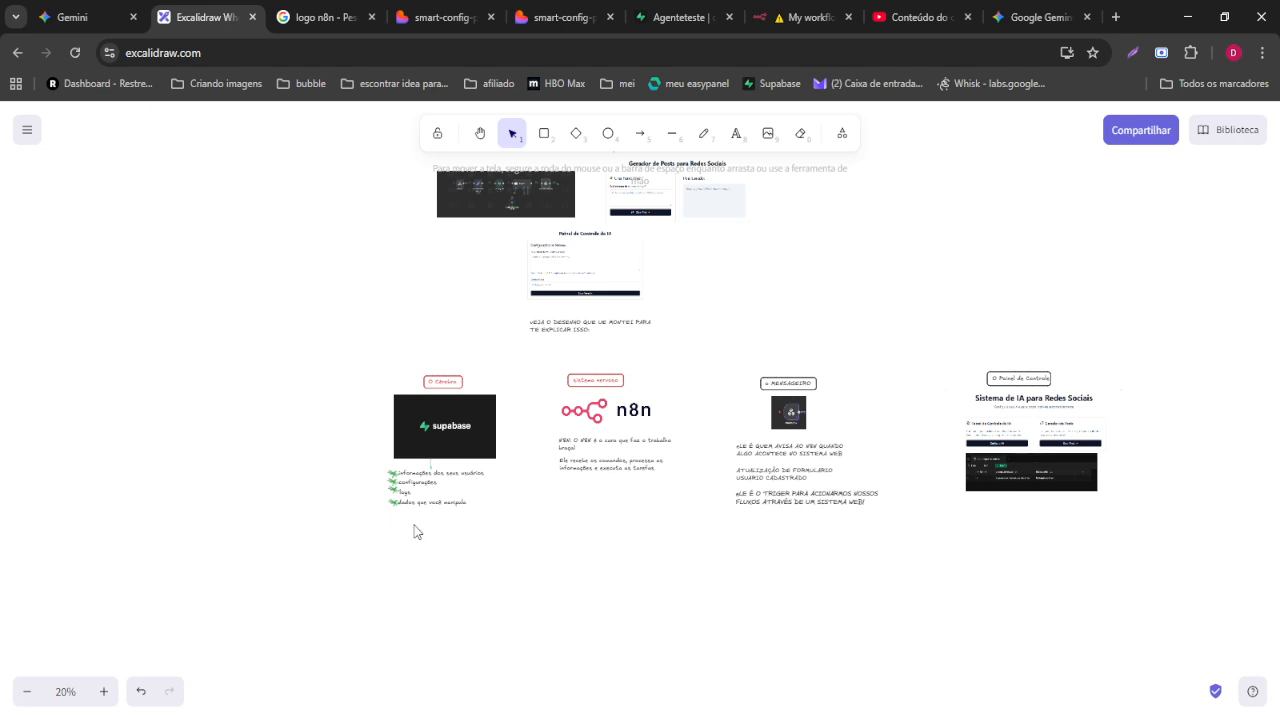
- Highlight the configurações, logs and dados entries beneath the Supabase image with the laser pointer
scroll(414, 529, "up", 5, "ctrl")
scroll(540, 649, "left", 2)
scroll(890, 585, "up", 1)
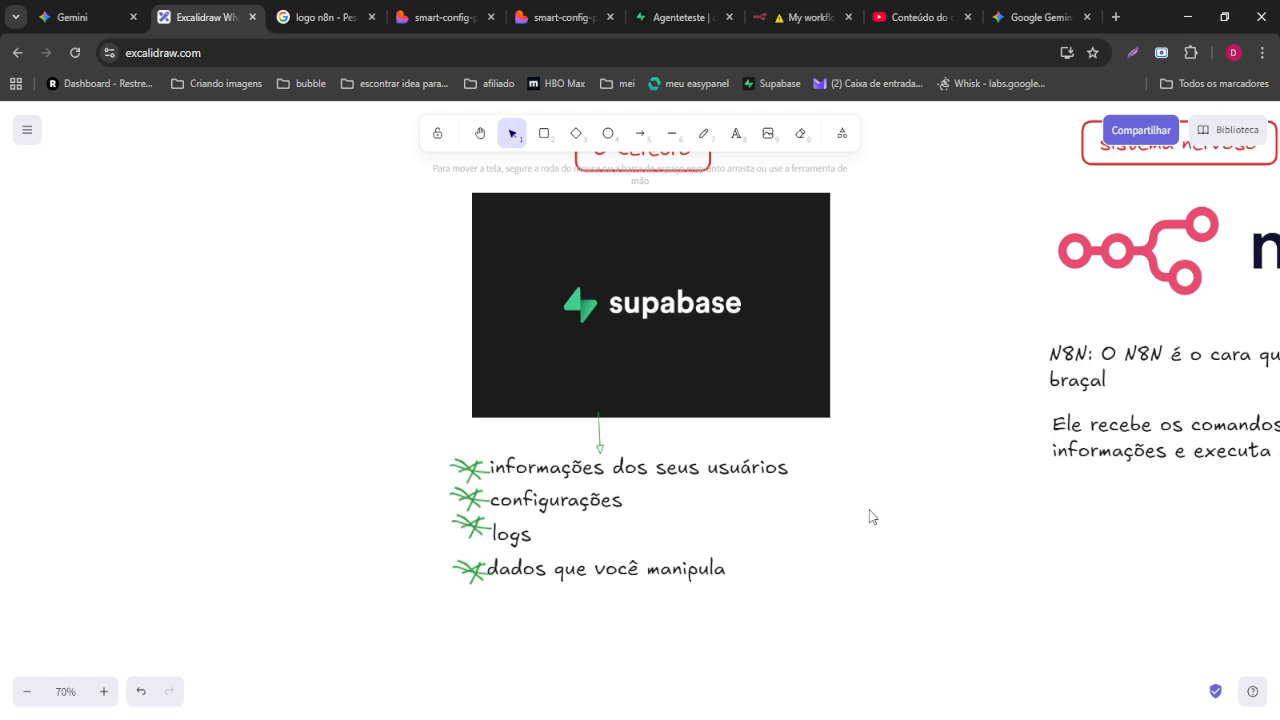
left_click(598, 510)
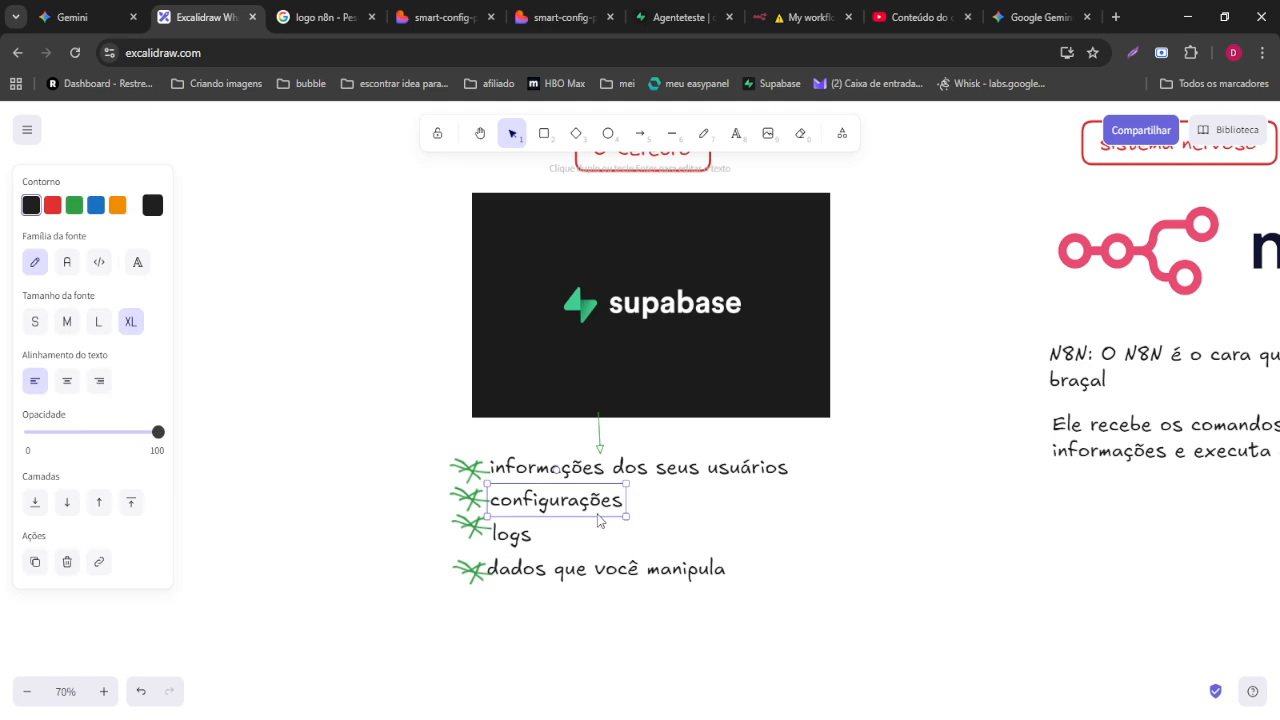
left_click(842, 133)
left_click(758, 232)
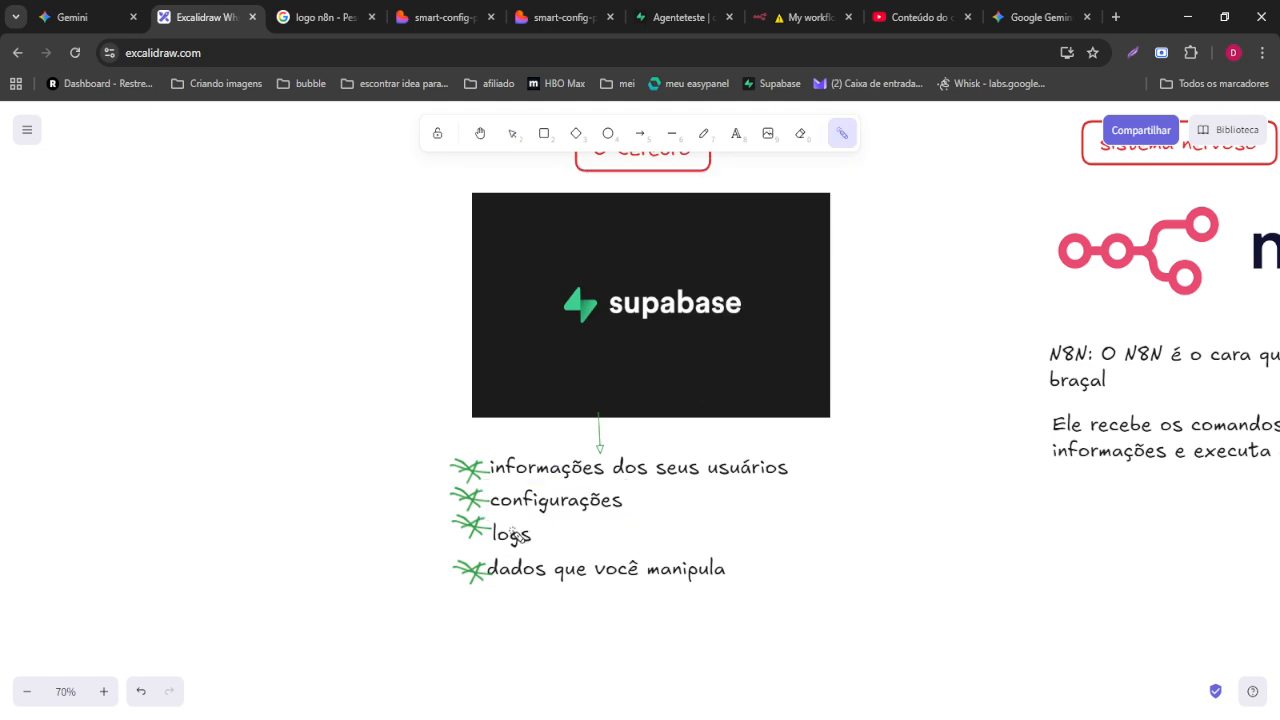
left_click_drag(462, 518, 662, 528)
mouse_move(410, 524)
left_mouse_down()
mouse_move(600, 510)
mouse_move(406, 509)
mouse_move(723, 536)
left_mouse_up()
left_click_drag(454, 544, 546, 548)
left_click_drag(393, 600, 798, 604)
- Highlight the O Cérebro heading and the n8n logo under sistema nervoso with laser strokes
scroll(640, 580, "right", 10)
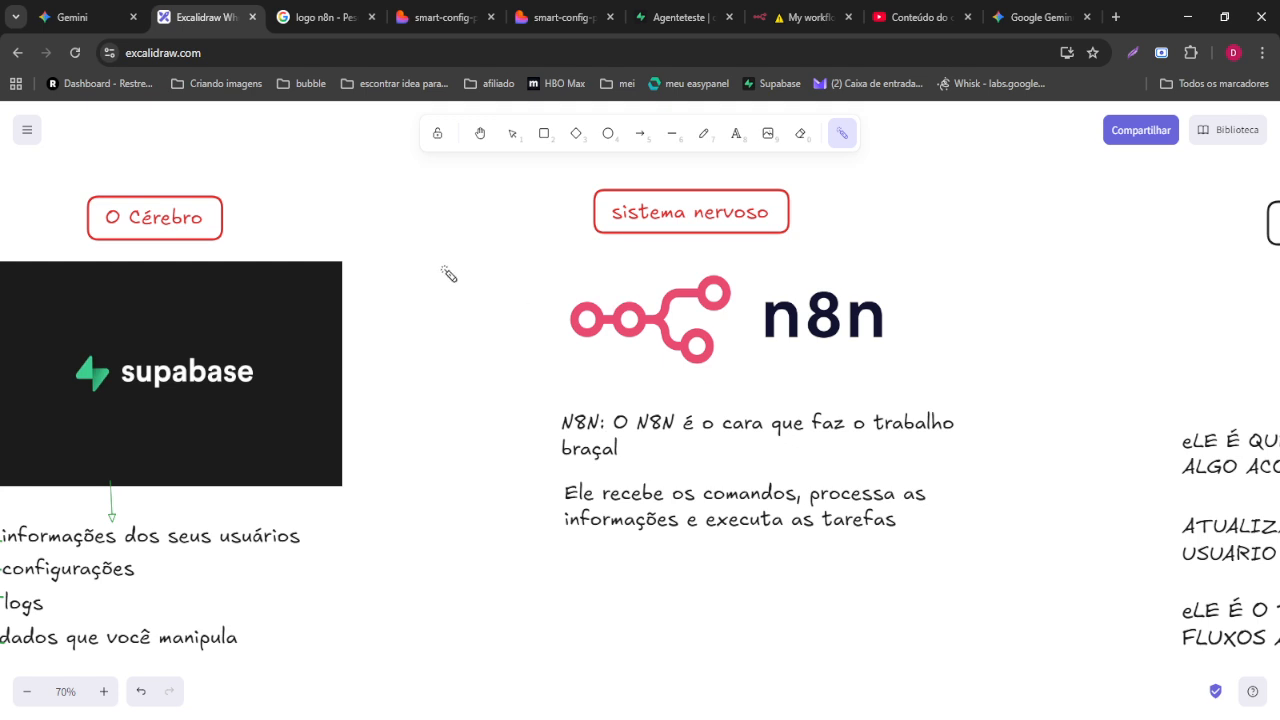
mouse_move(59, 227)
left_mouse_down()
mouse_move(133, 136)
mouse_move(391, 228)
left_mouse_up()
mouse_move(549, 241)
left_mouse_down()
mouse_move(910, 203)
mouse_move(908, 349)
left_mouse_up()
- Circle the O MENSAGEIRO heading and underline the description of how the webhook notifies n8n with the laser pointer
scroll(860, 620, "right", 10)
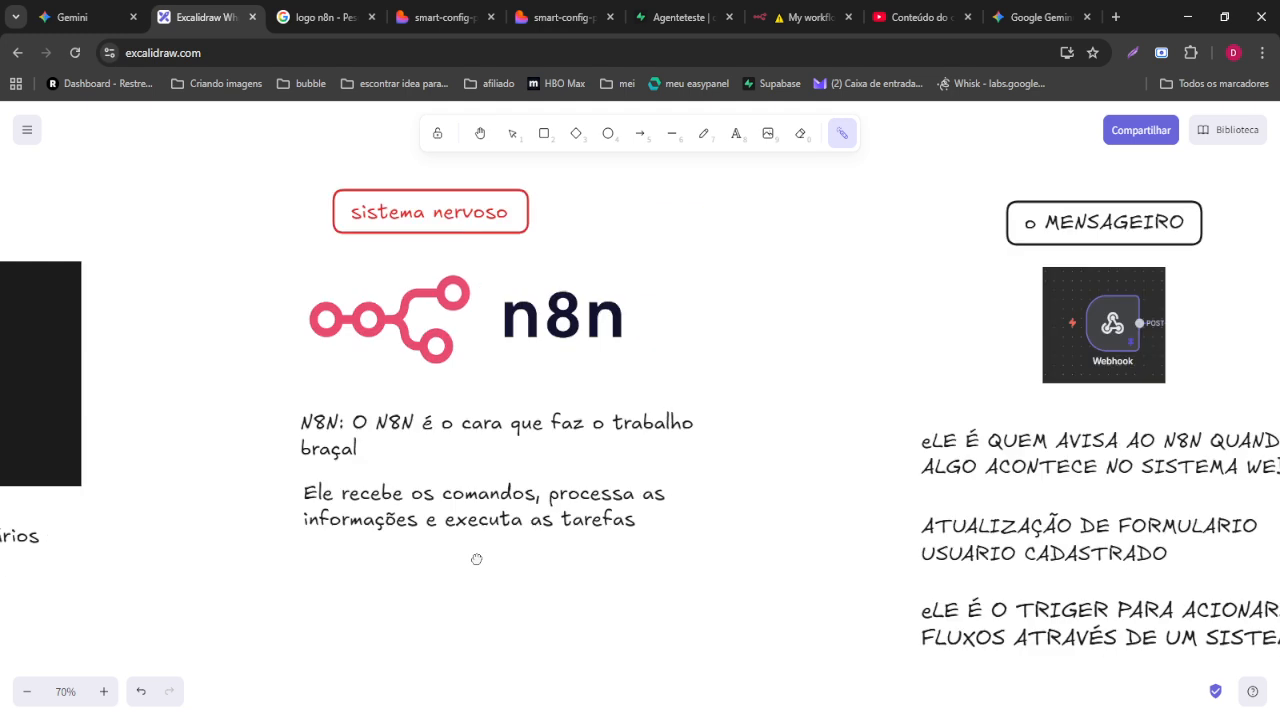
scroll(890, 325, "up", 1)
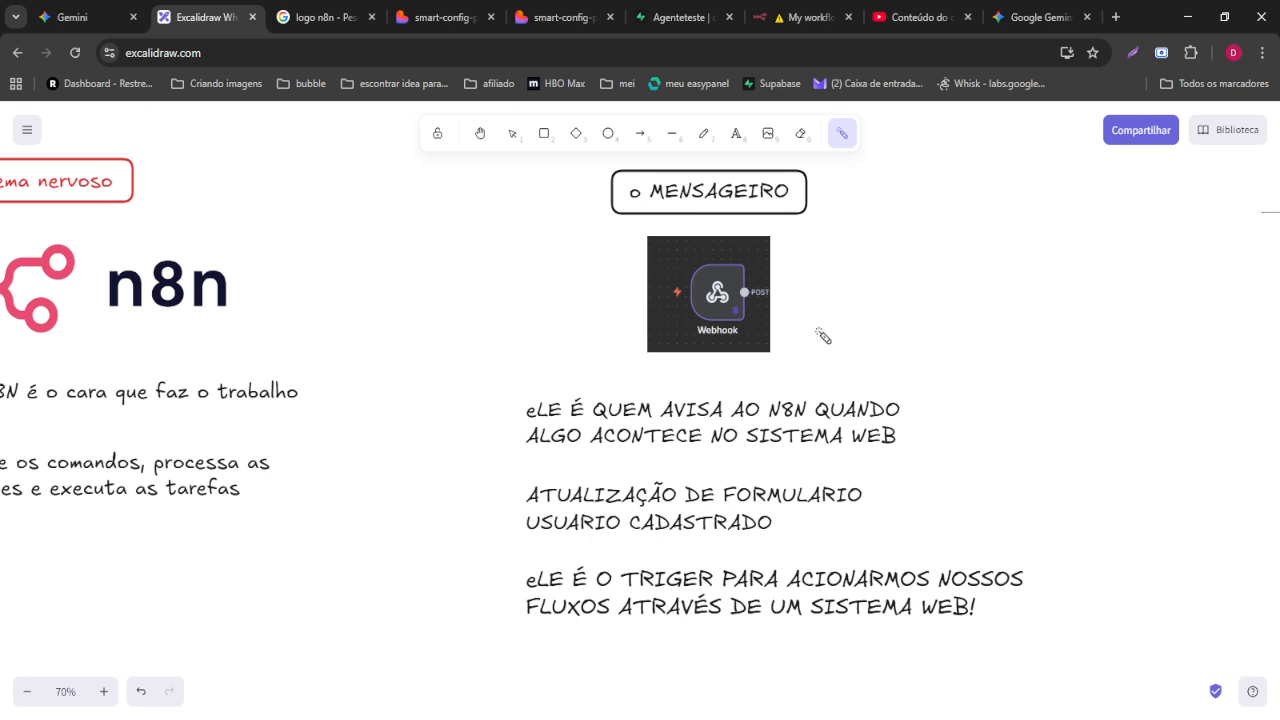
mouse_move(578, 220)
left_mouse_down()
mouse_move(543, 186)
mouse_move(1000, 276)
left_mouse_up()
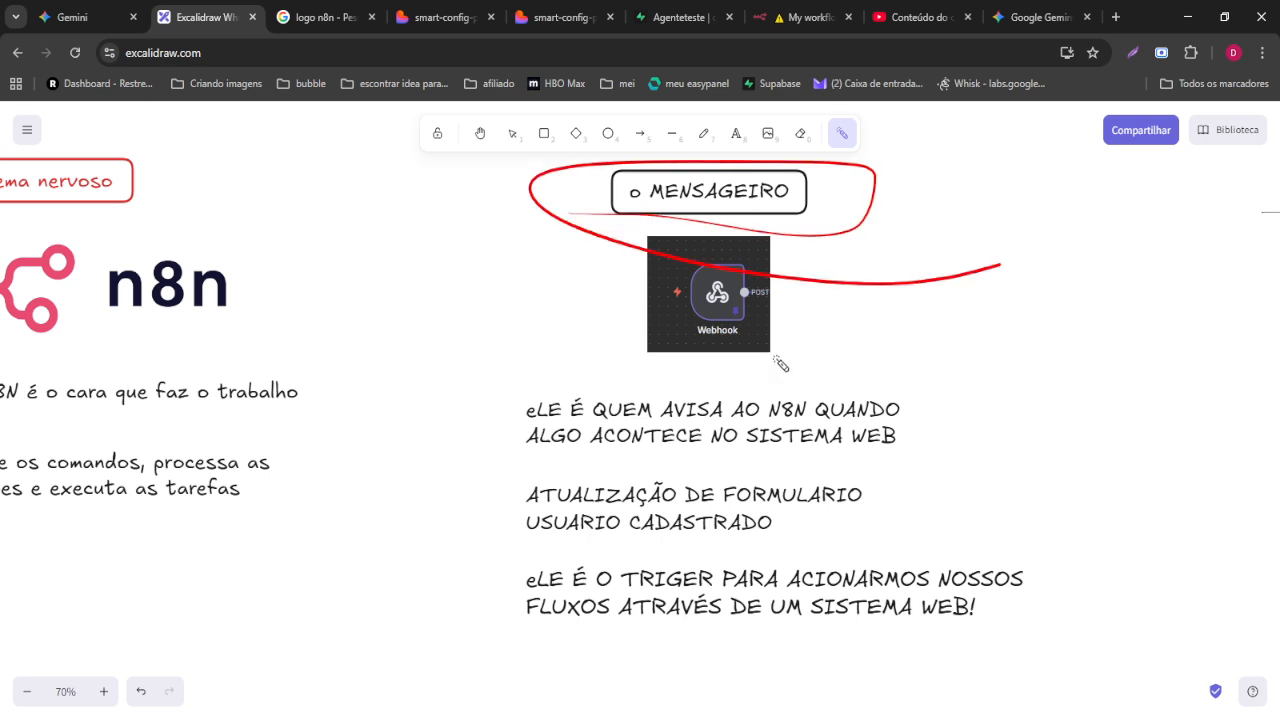
left_click_drag(487, 432, 1040, 422)
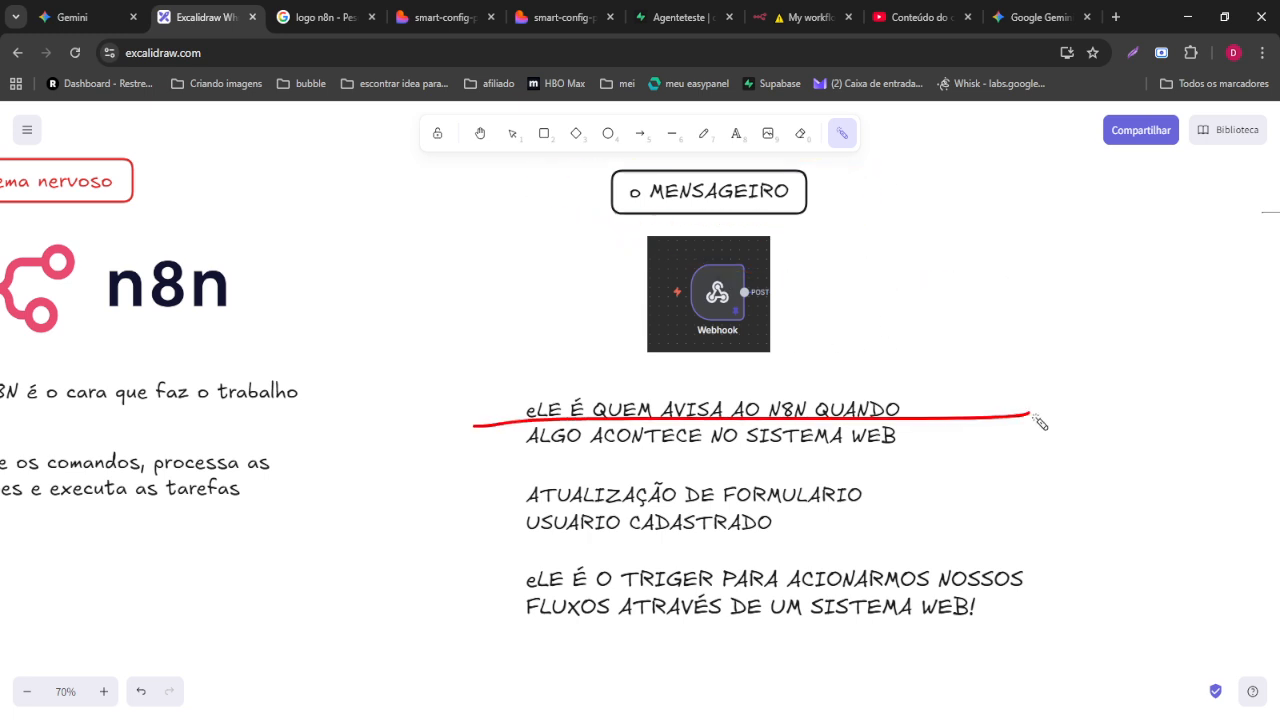
left_click_drag(458, 466, 1002, 477)
- Mark the form-update and registered-user examples, the webhook image and the trigger description with laser strokes
scroll(663, 550, "down", 1)
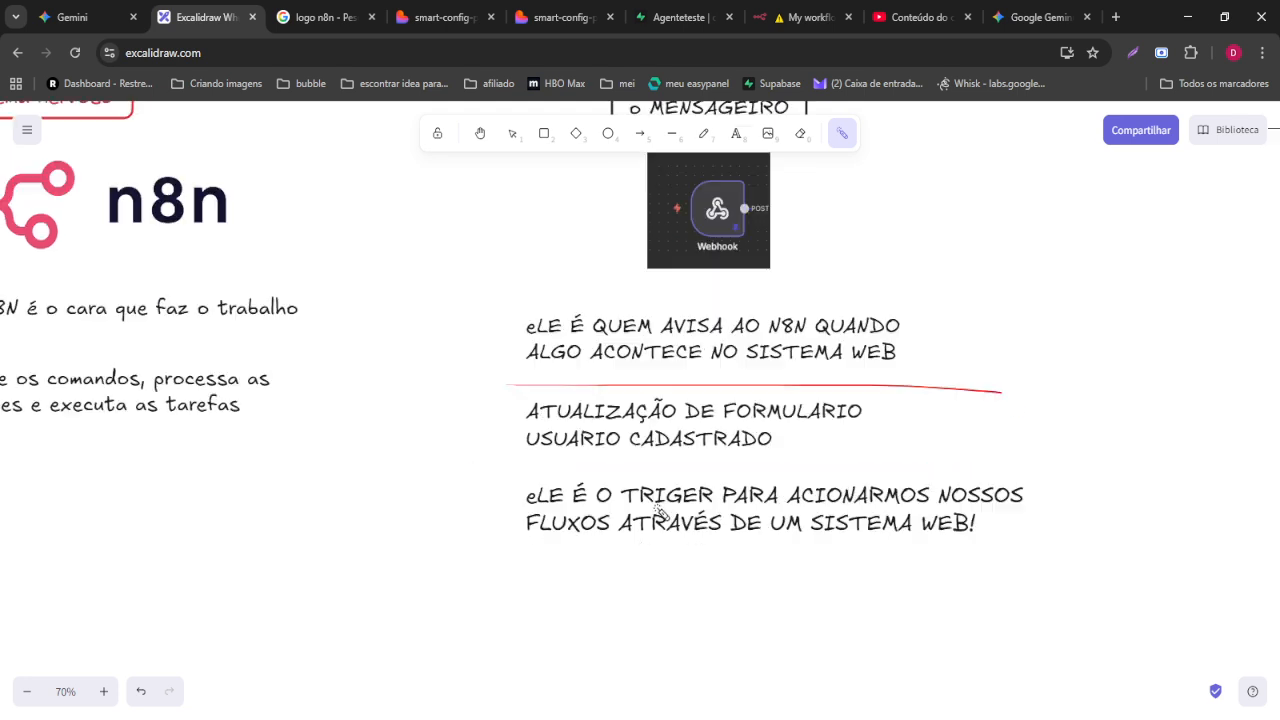
left_click_drag(490, 427, 866, 411)
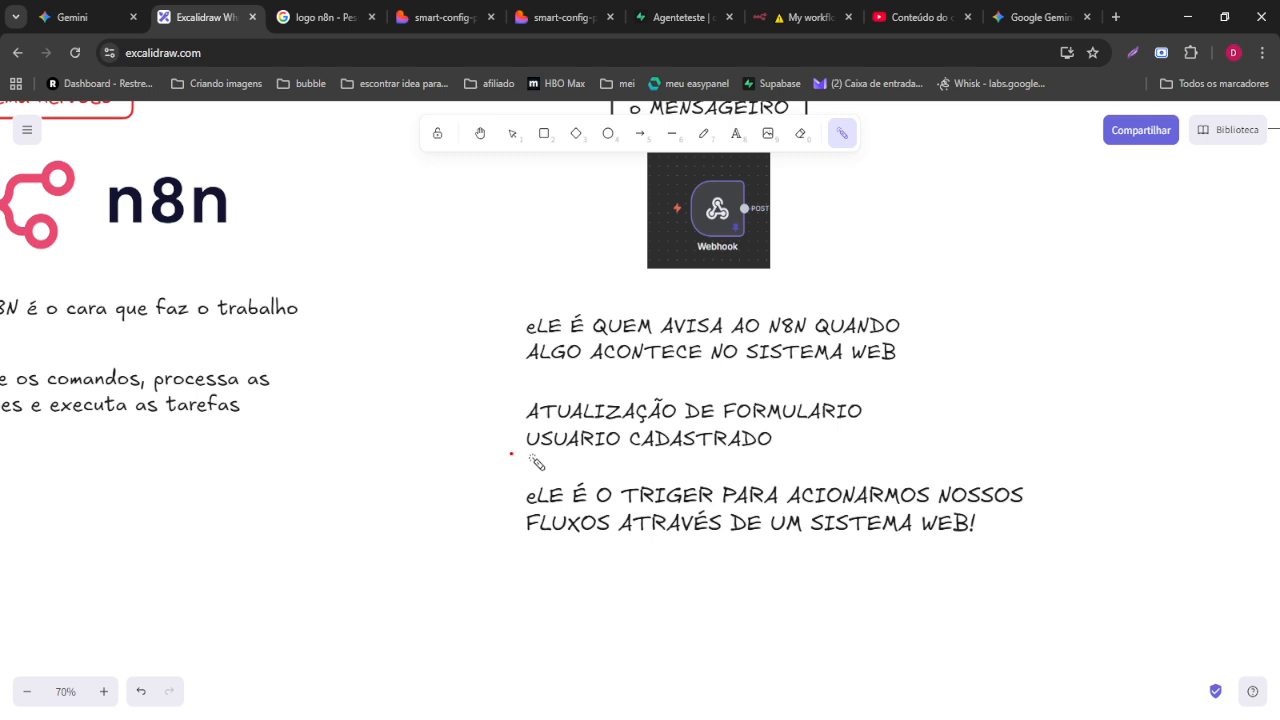
left_click_drag(514, 457, 823, 449)
mouse_move(606, 283)
left_mouse_down()
mouse_move(829, 183)
mouse_move(771, 289)
mouse_move(886, 175)
left_mouse_up()
scroll(822, 333, "down", 2)
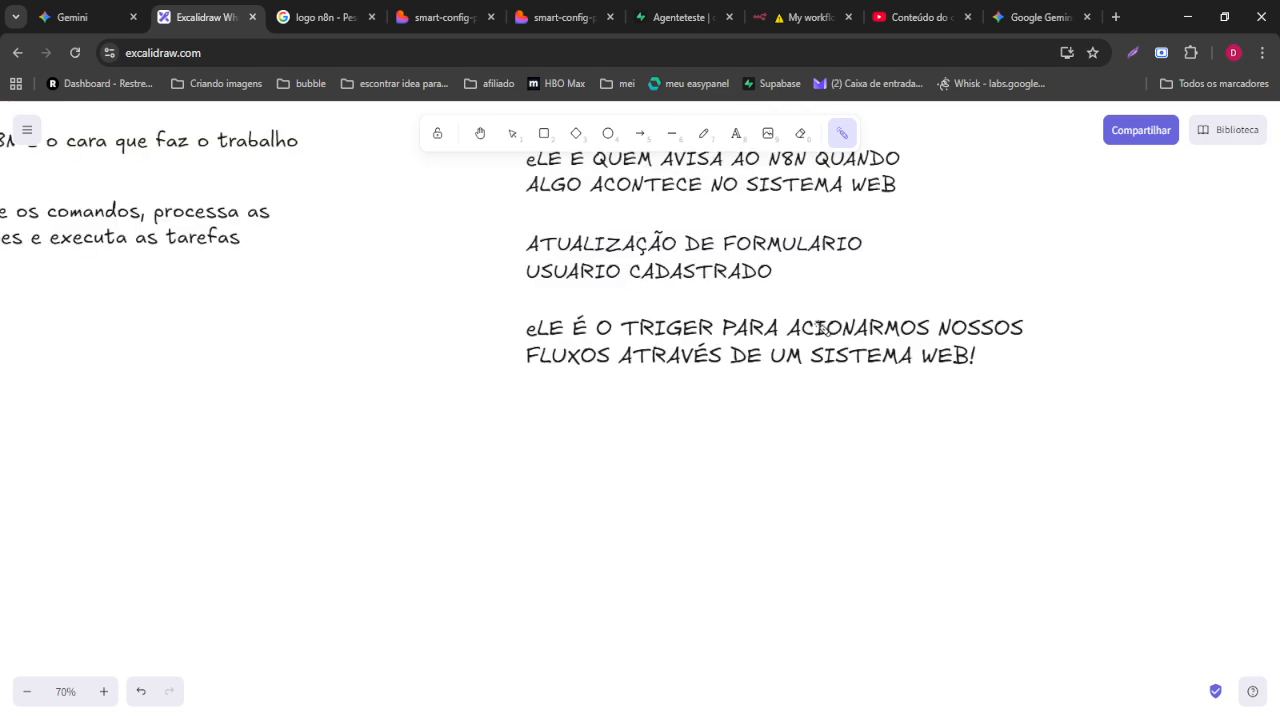
left_click_drag(716, 340, 1067, 362)
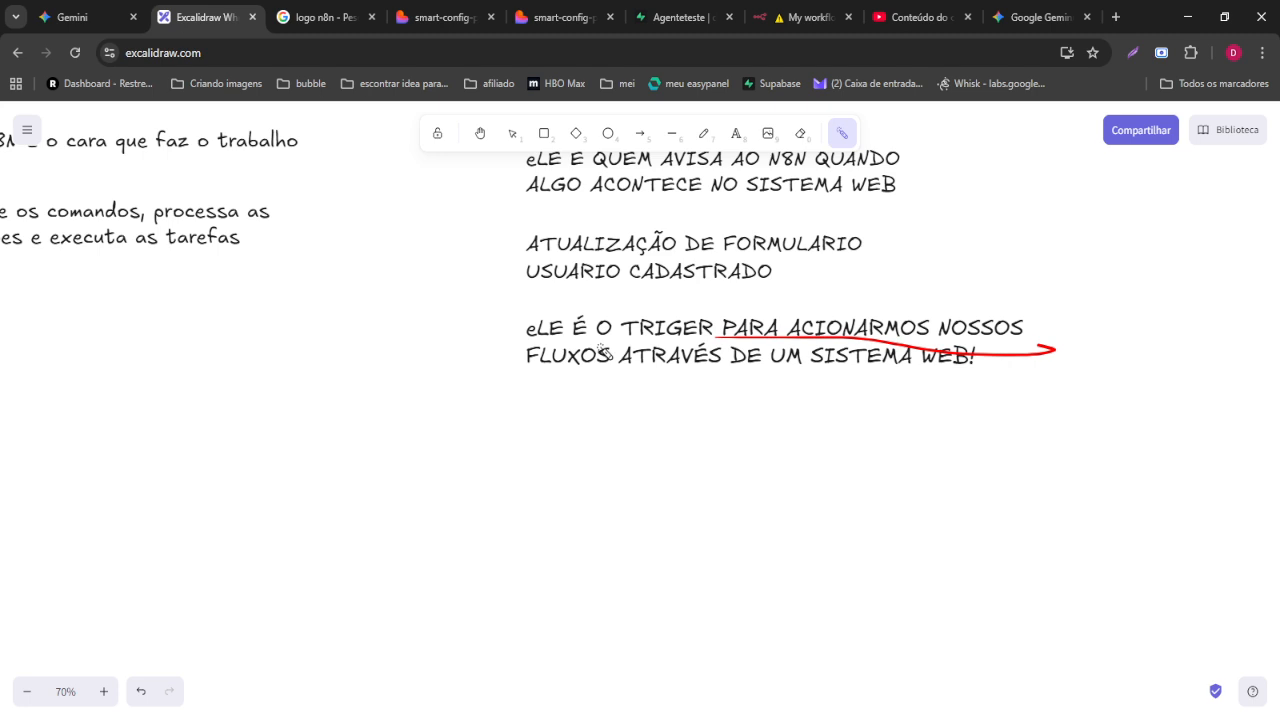
left_click_drag(522, 372, 1057, 391)
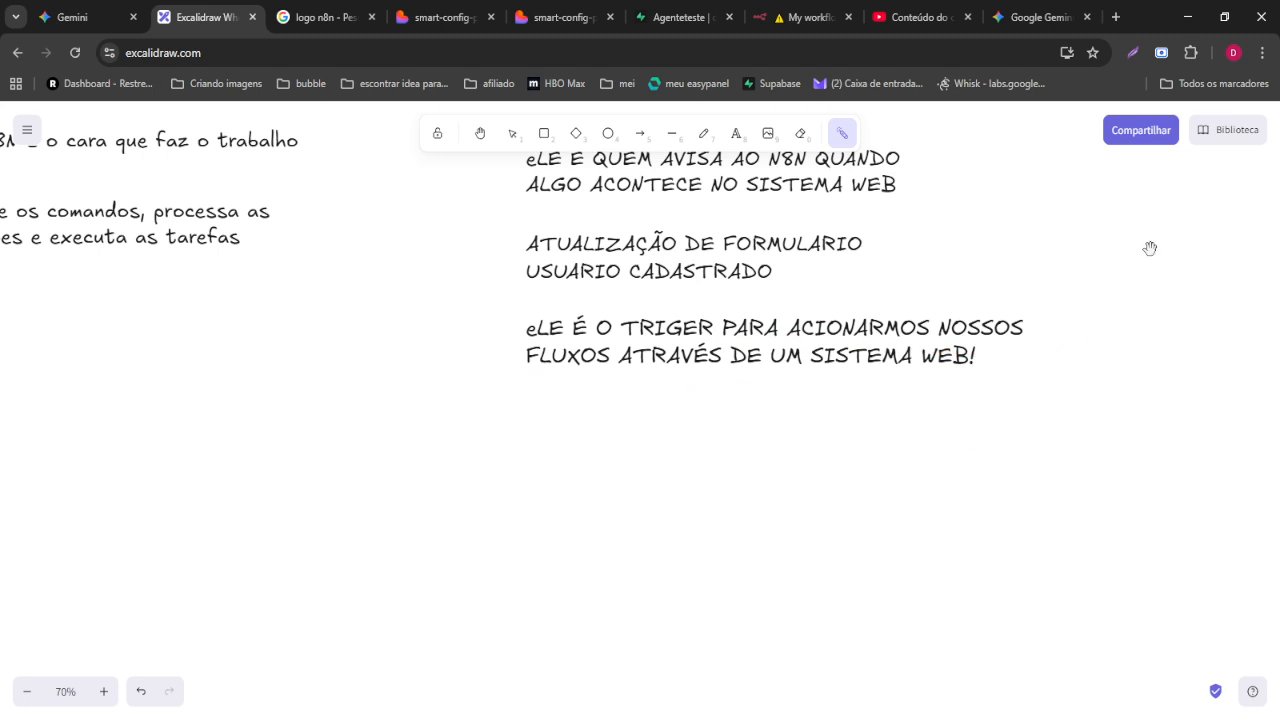
- Examine the O Painel de Controle block and bring the whole diagram back into view at 20% zoom
left_click_drag(1149, 249, 606, 412)
left_click_drag(866, 545, 608, 635)
left_click_drag(1100, 464, 1020, 505)
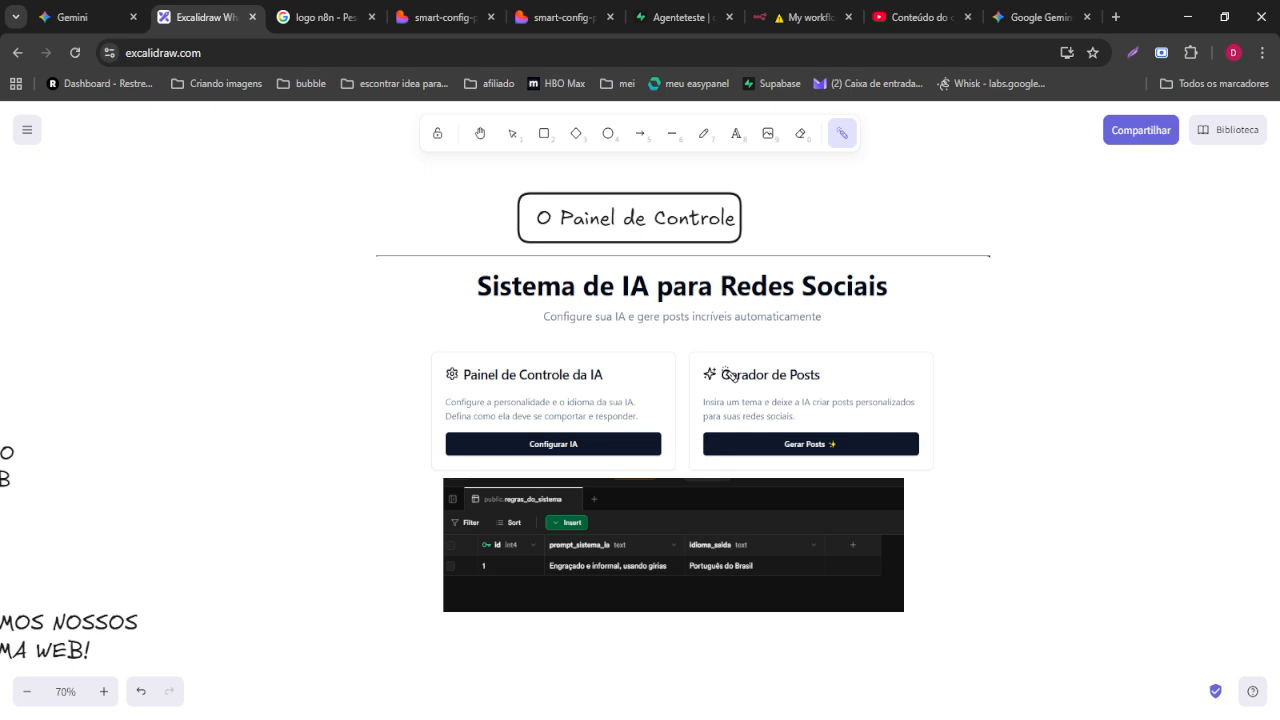
scroll(434, 500, "down", 5)
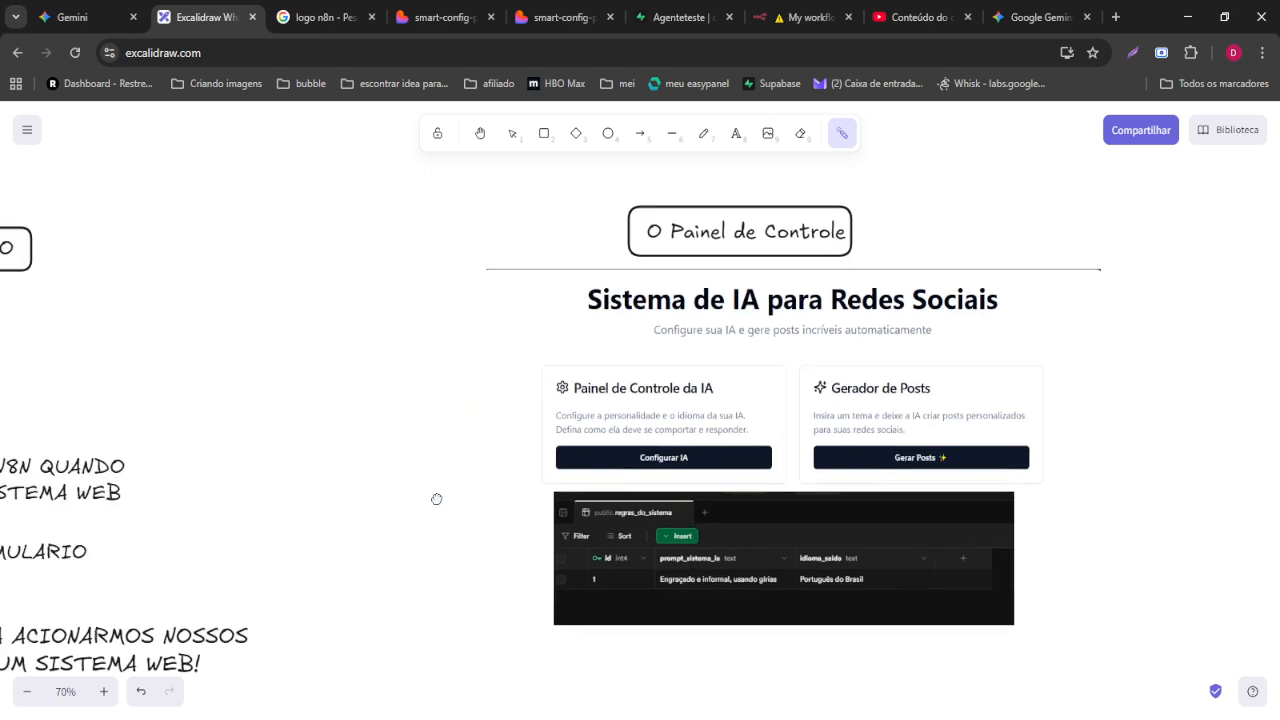
scroll(685, 598, "down", 5)
scroll(603, 577, "left", 3)
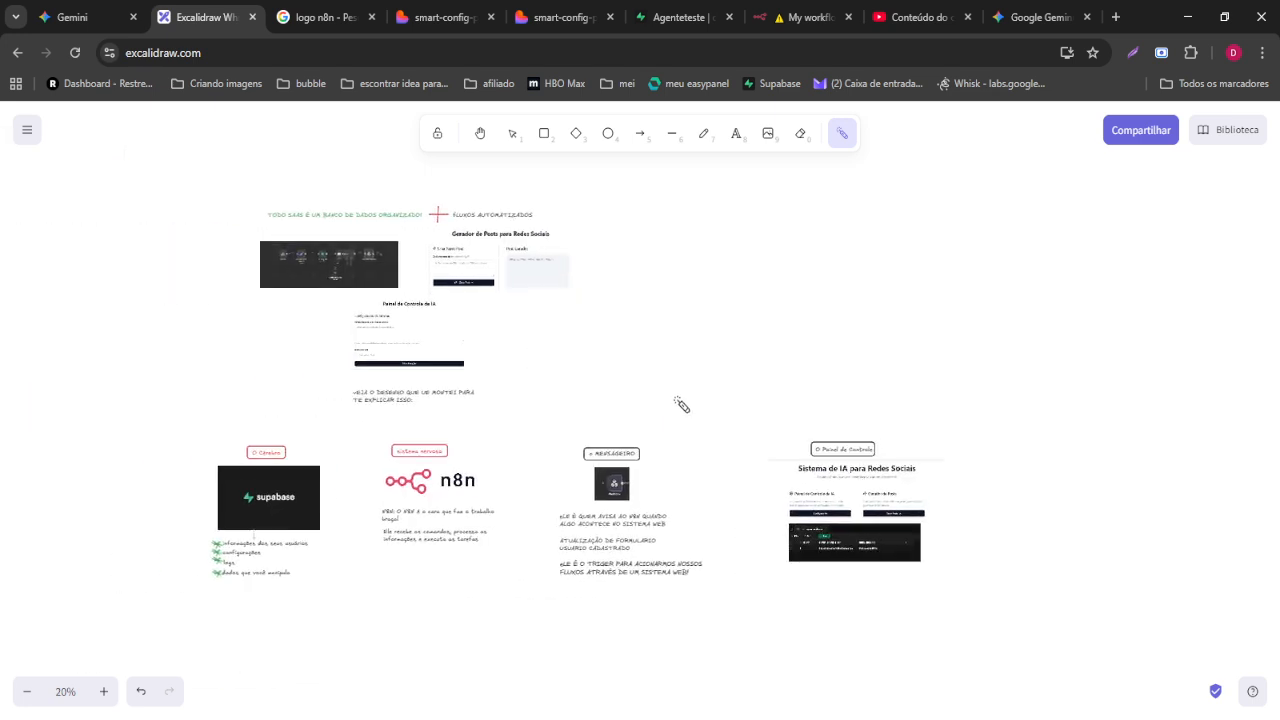
mouse_move(238, 395)
left_mouse_down()
mouse_move(154, 497)
mouse_move(894, 589)
mouse_move(1043, 543)
mouse_move(166, 345)
left_mouse_up()
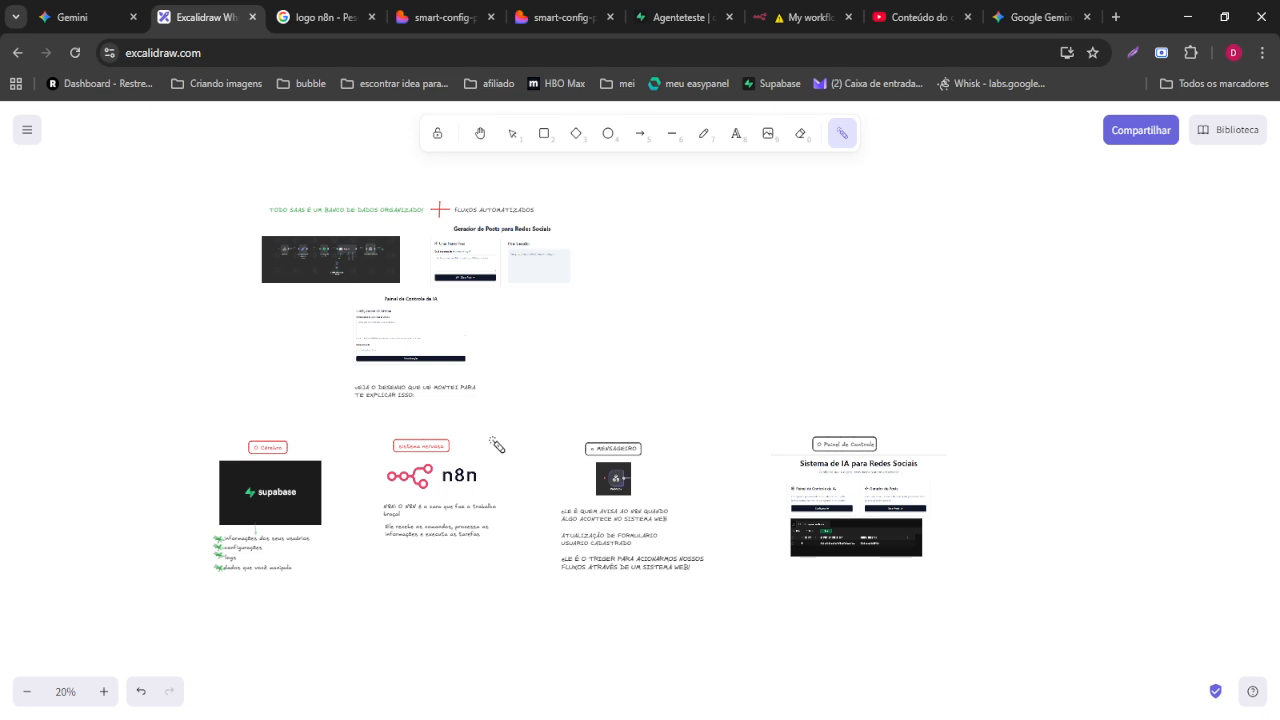
- Close the n8n logo search page and switch to n8n to show the My workflow 29 node chain
middle_click(313, 17)
left_click(560, 17)
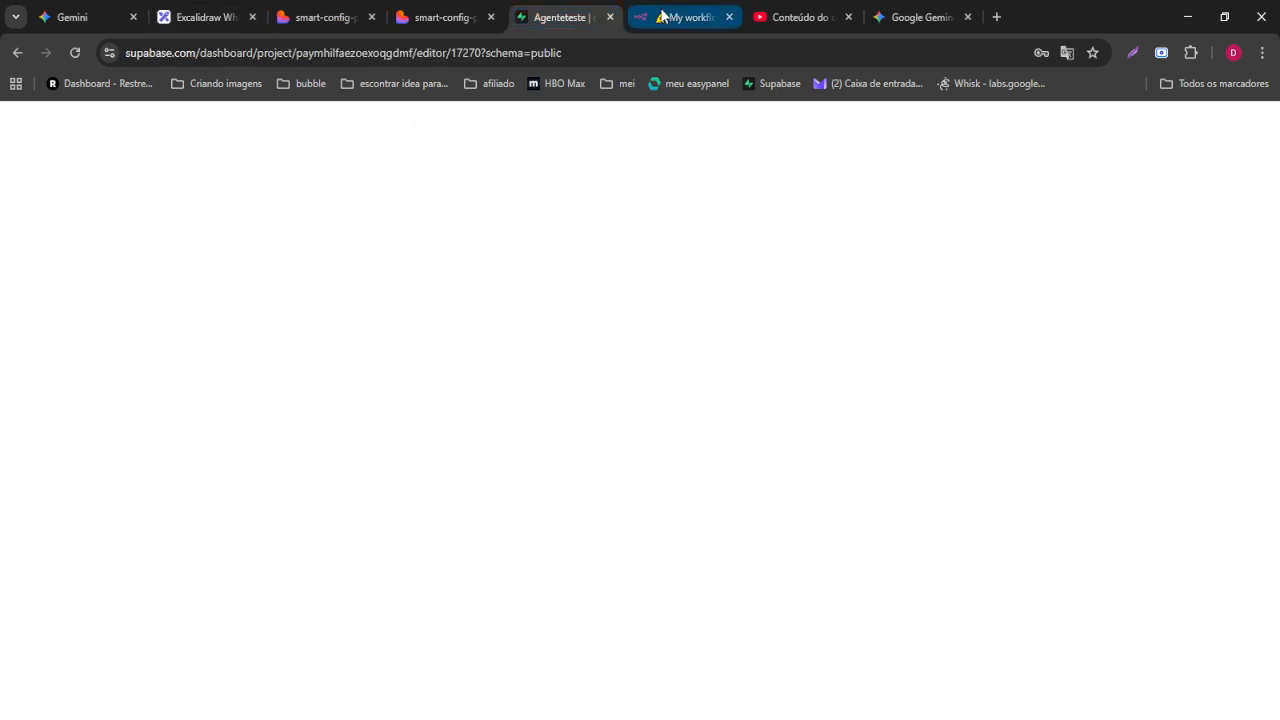
left_click(661, 16)
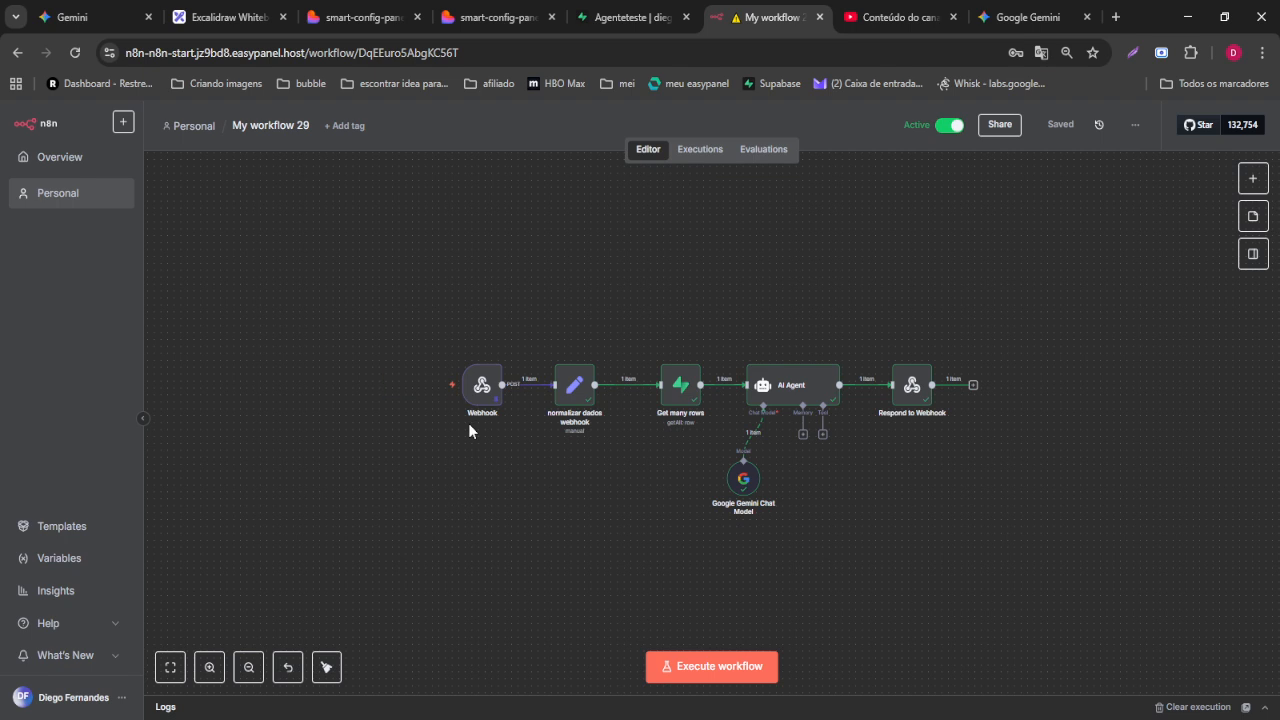
scroll(480, 393, "up", 2)
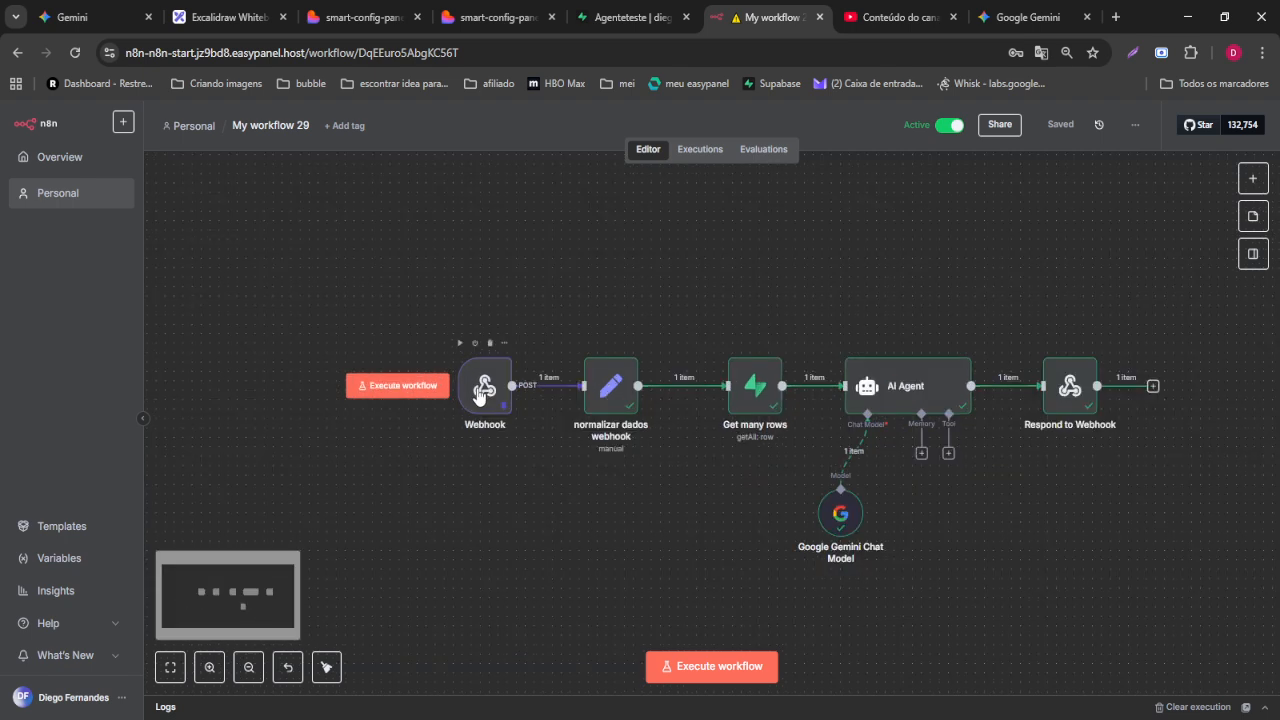
left_click_drag(680, 286, 603, 263)
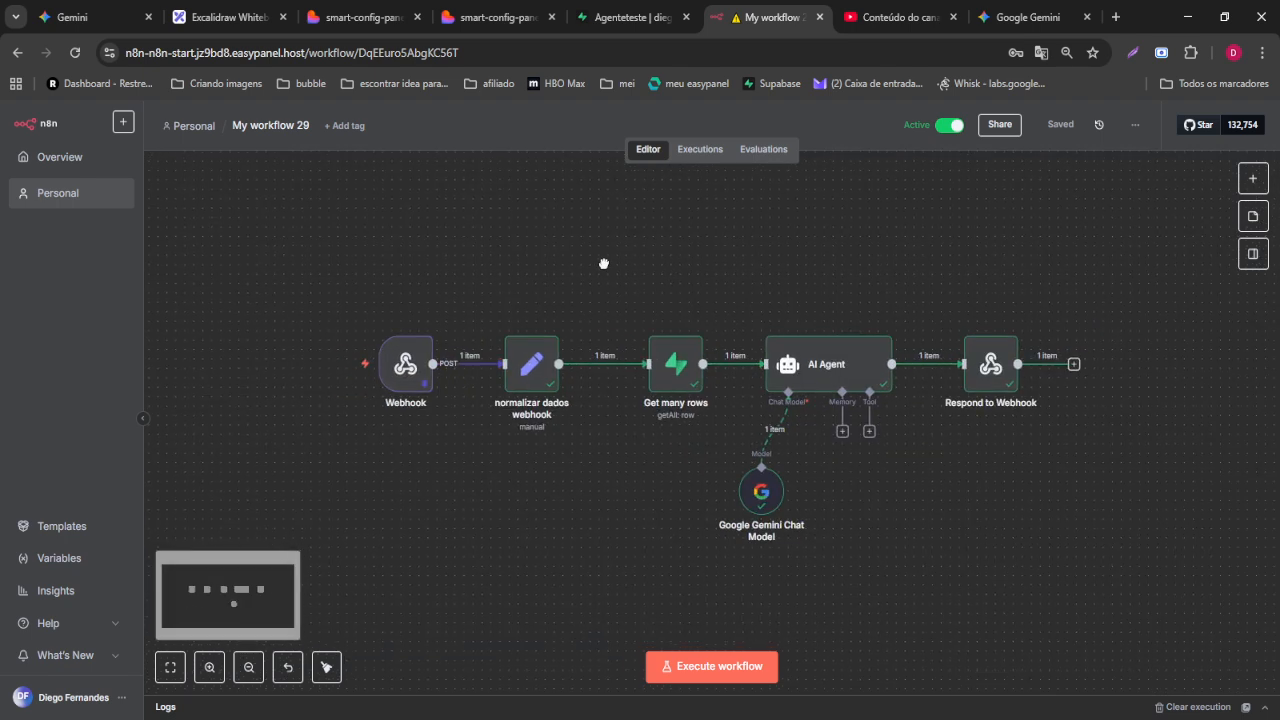
- Open the normalizar dados webhook node, remove the stray empty field, and inspect the webhook's JSON body before closing it
double_click(531, 373)
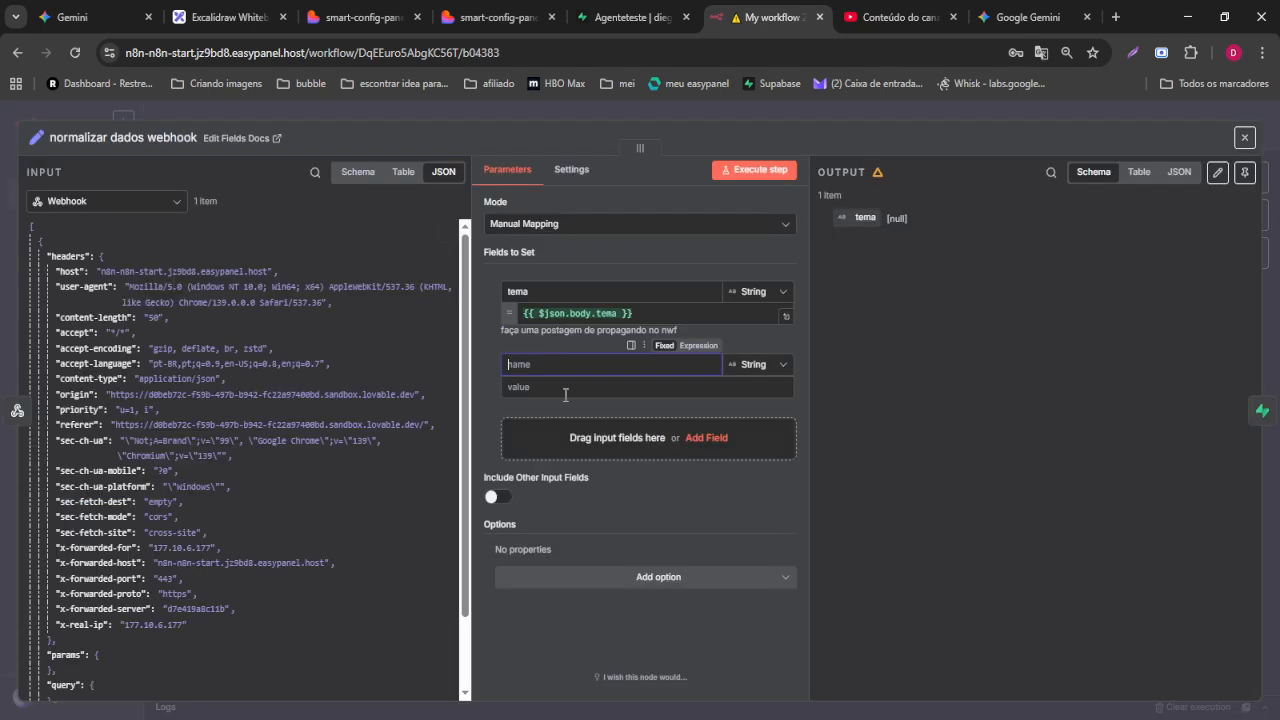
left_click(493, 381)
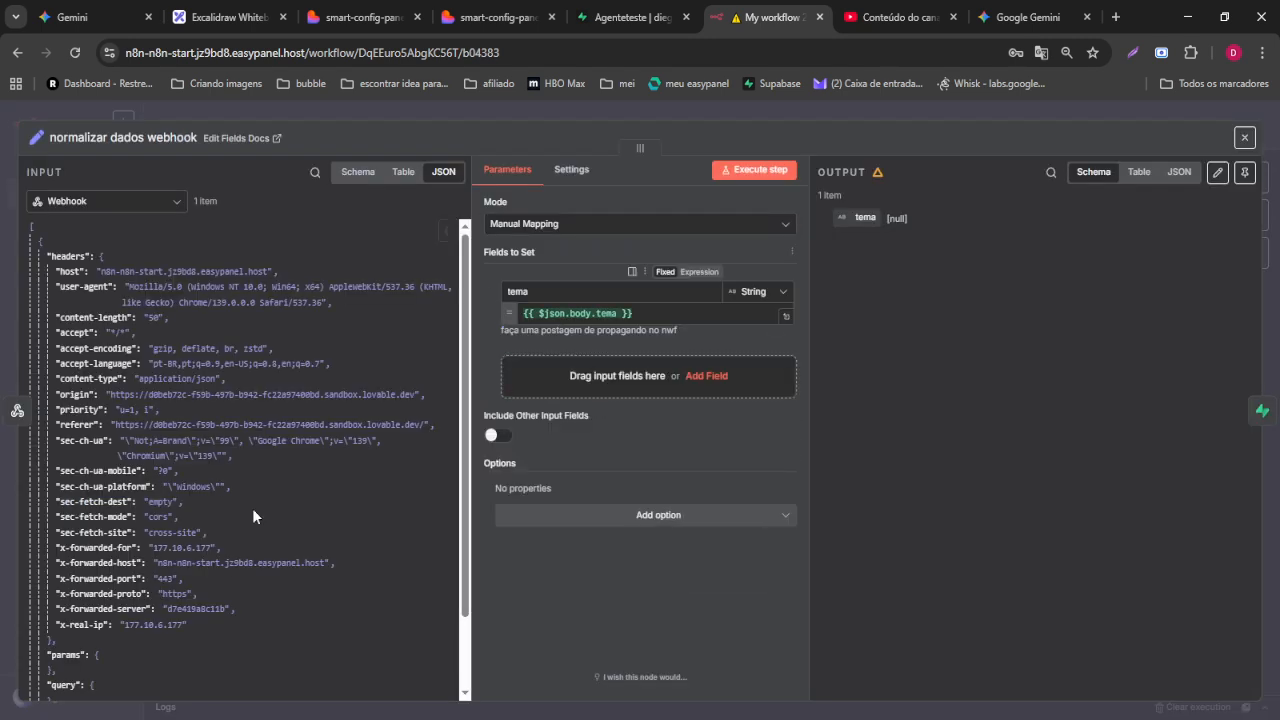
scroll(265, 450, "down", 3)
scroll(268, 444, "down", 1)
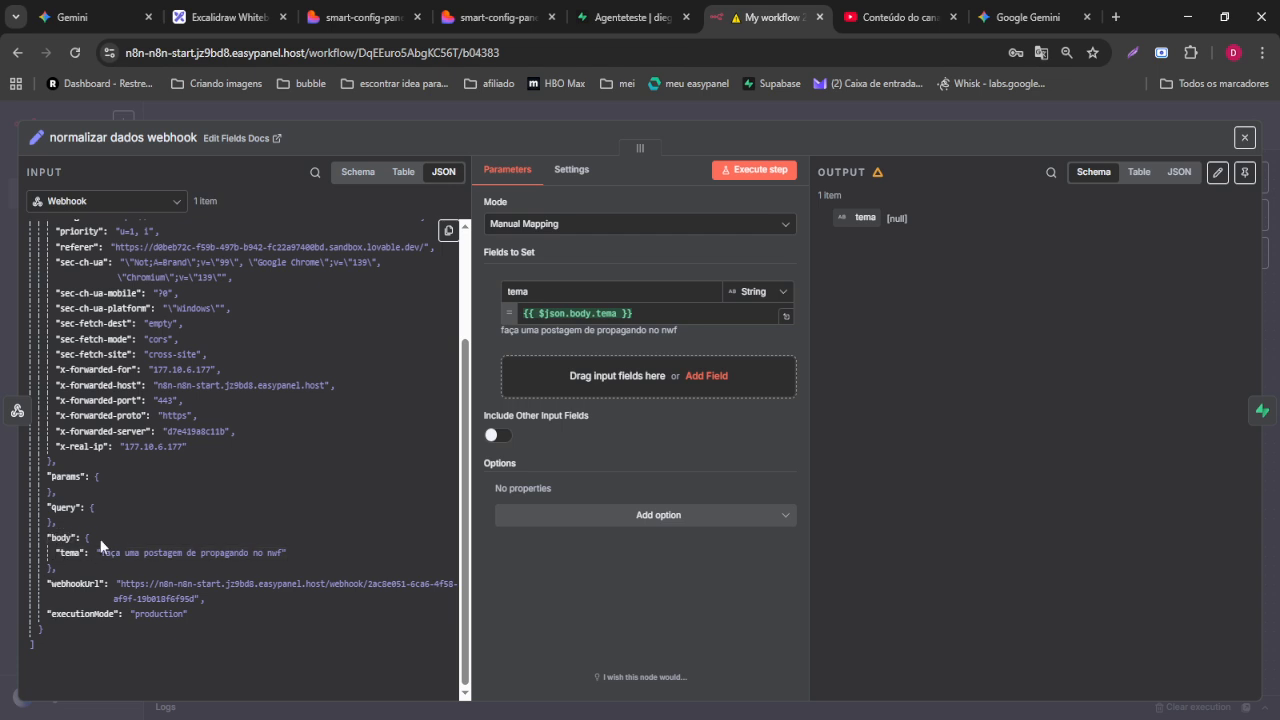
scroll(160, 504, "up", 5)
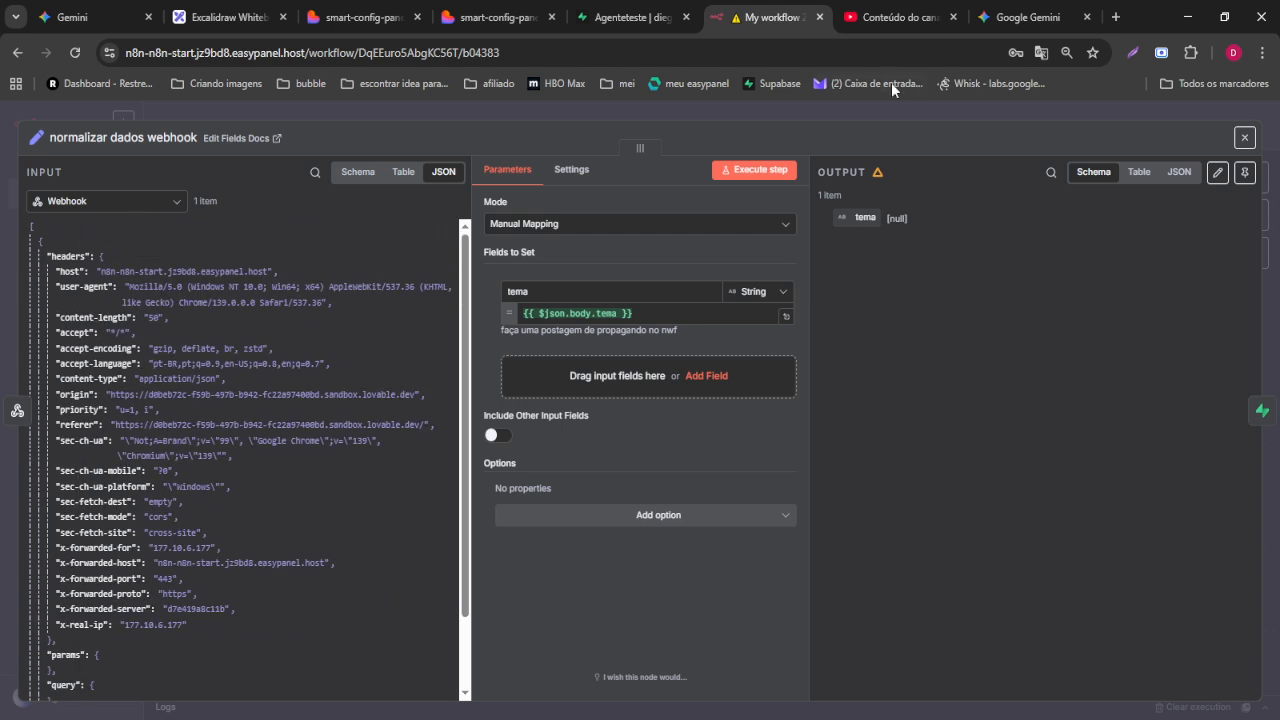
left_click(872, 102)
- Open the Supabase Get many rows node and rename it as Dados de configuração
double_click(685, 378)
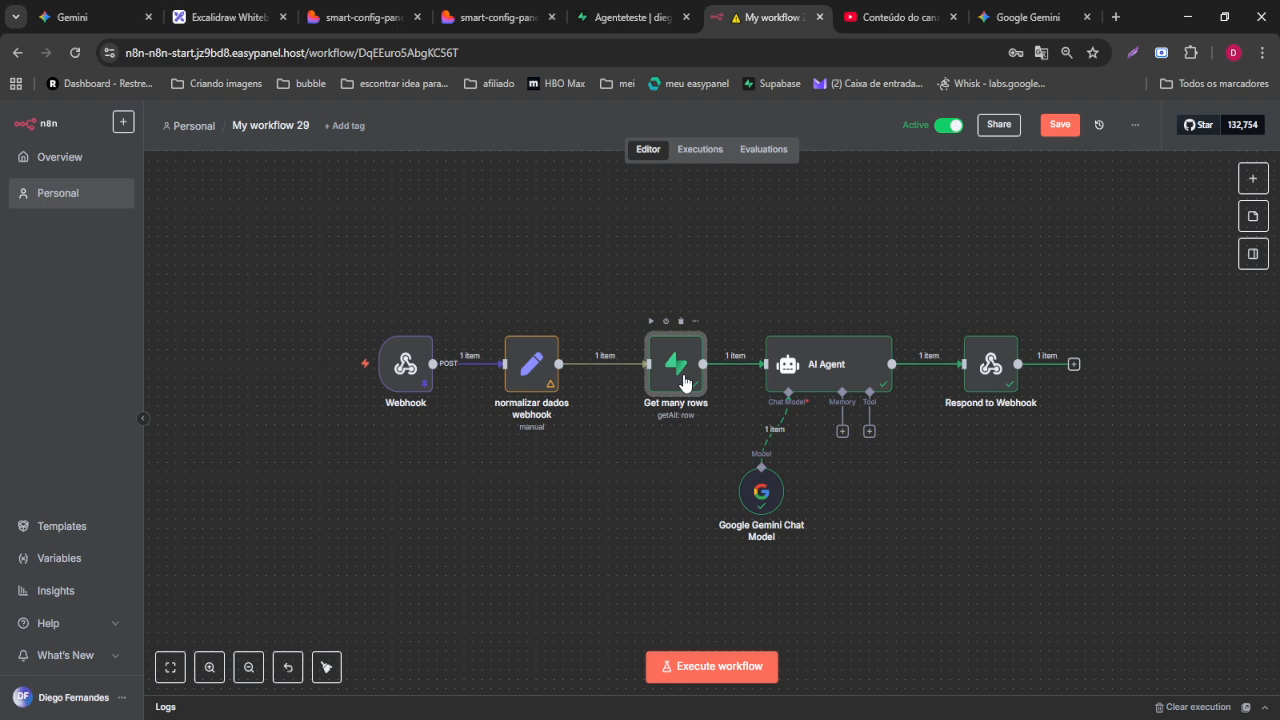
left_click(688, 370)
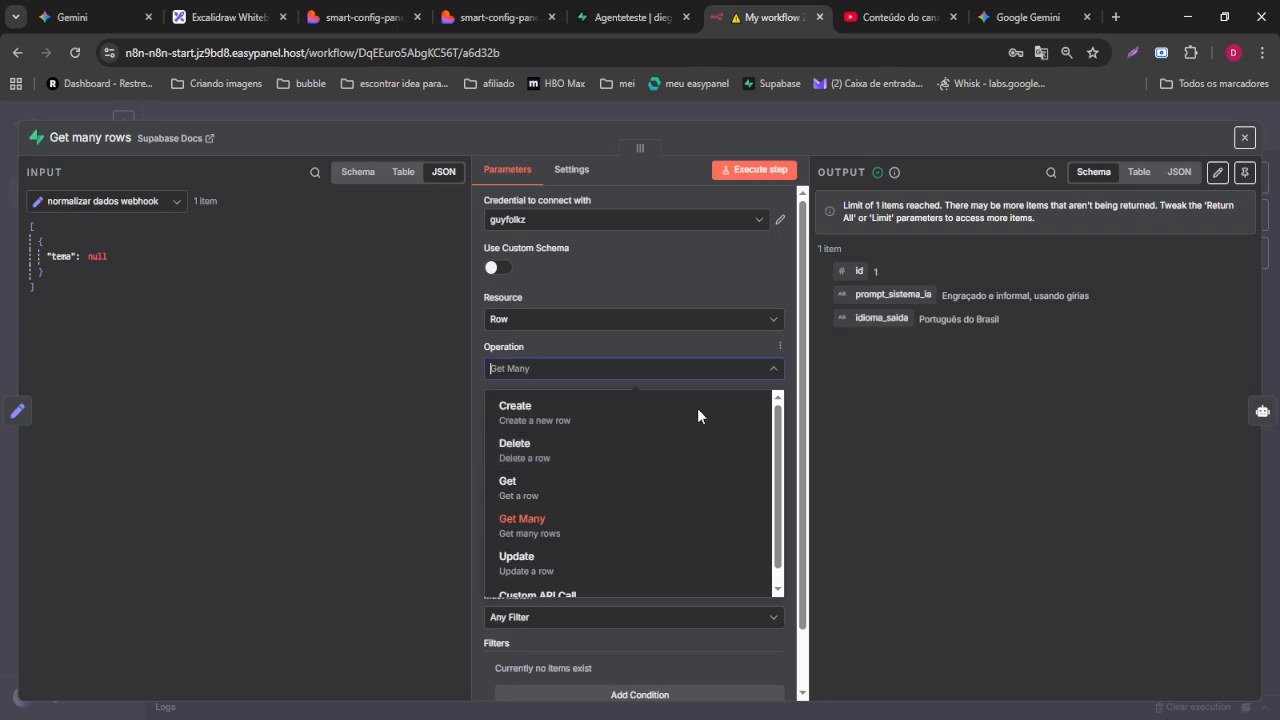
left_click(104, 137)
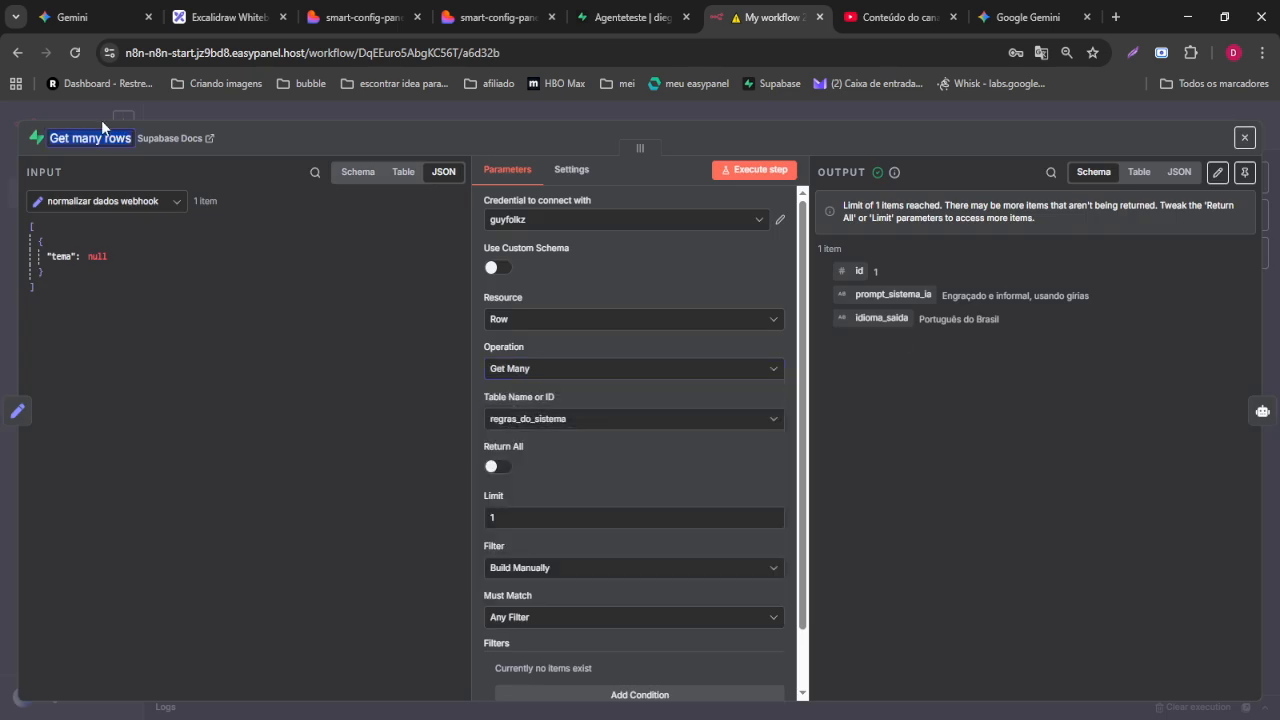
type("DADO")
key("BackSpace")
key("BackSpace")
key("BackSpace")
key("BackSpace")
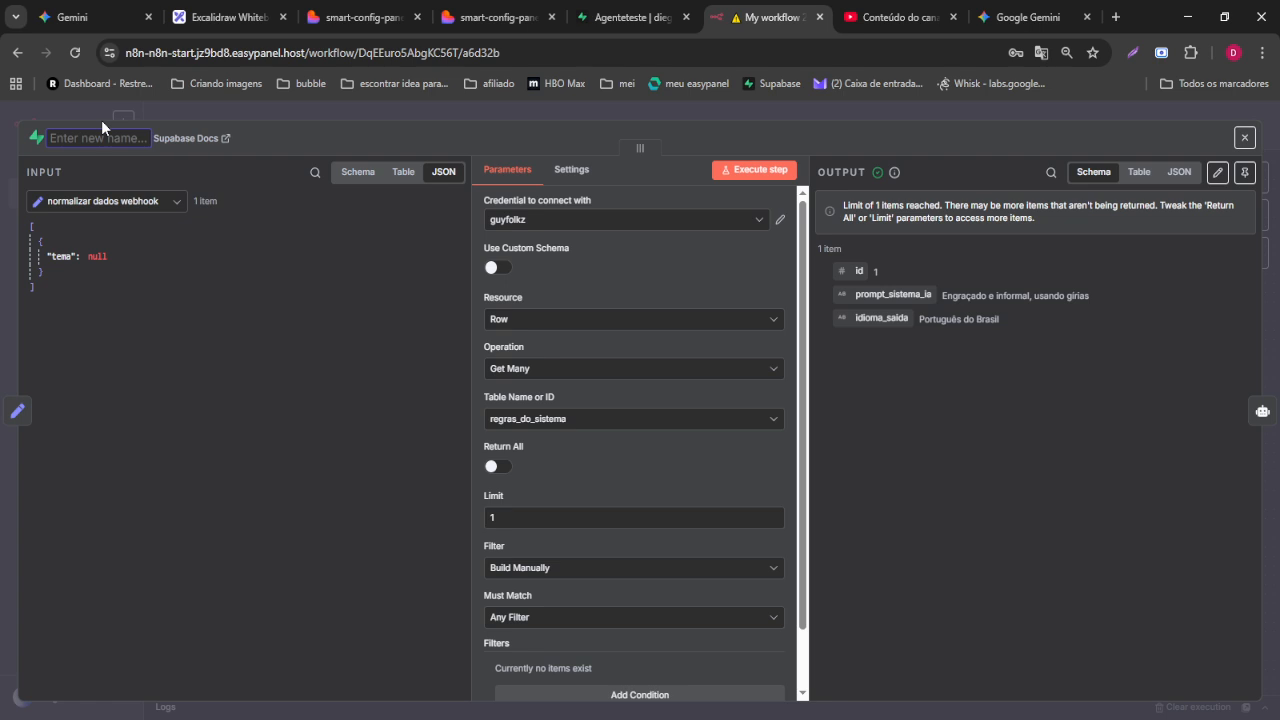
type("Dados de ")
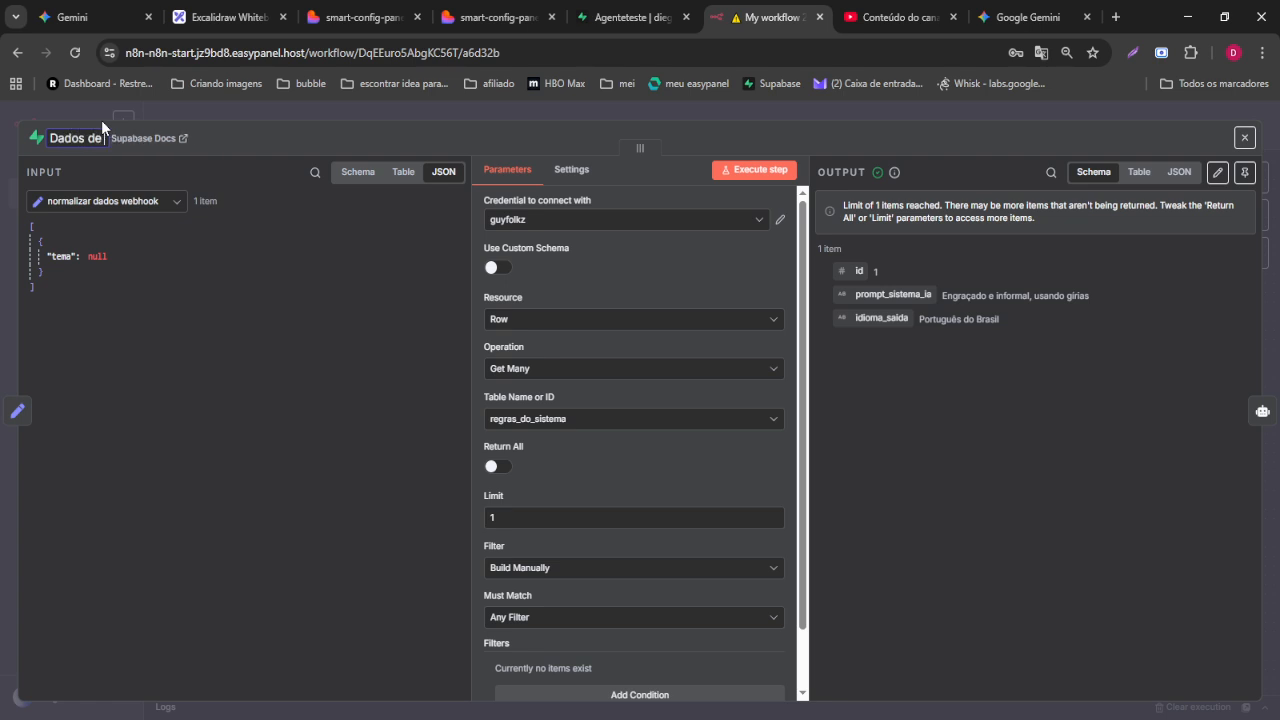
type("configuração")
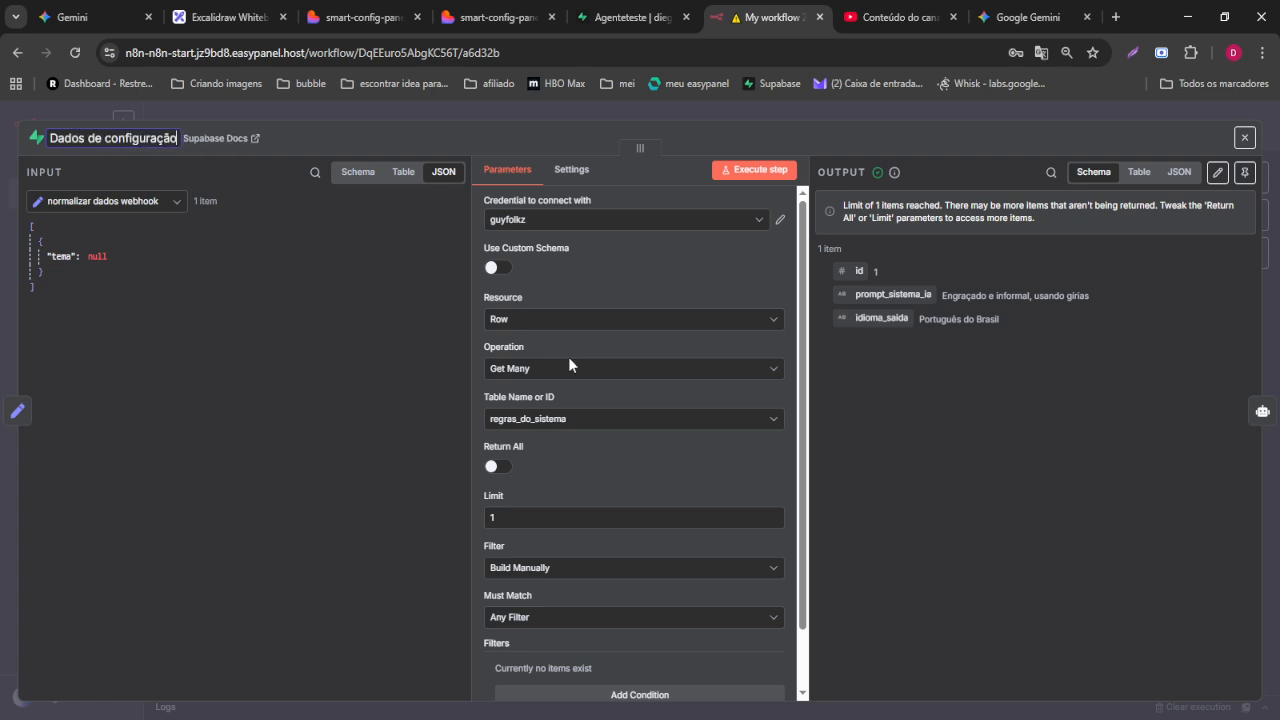
- Review the node's row retrieval parameters, check the regras_do_sistema table in Supabase, and return to n8n
scroll(700, 420, "down", 1)
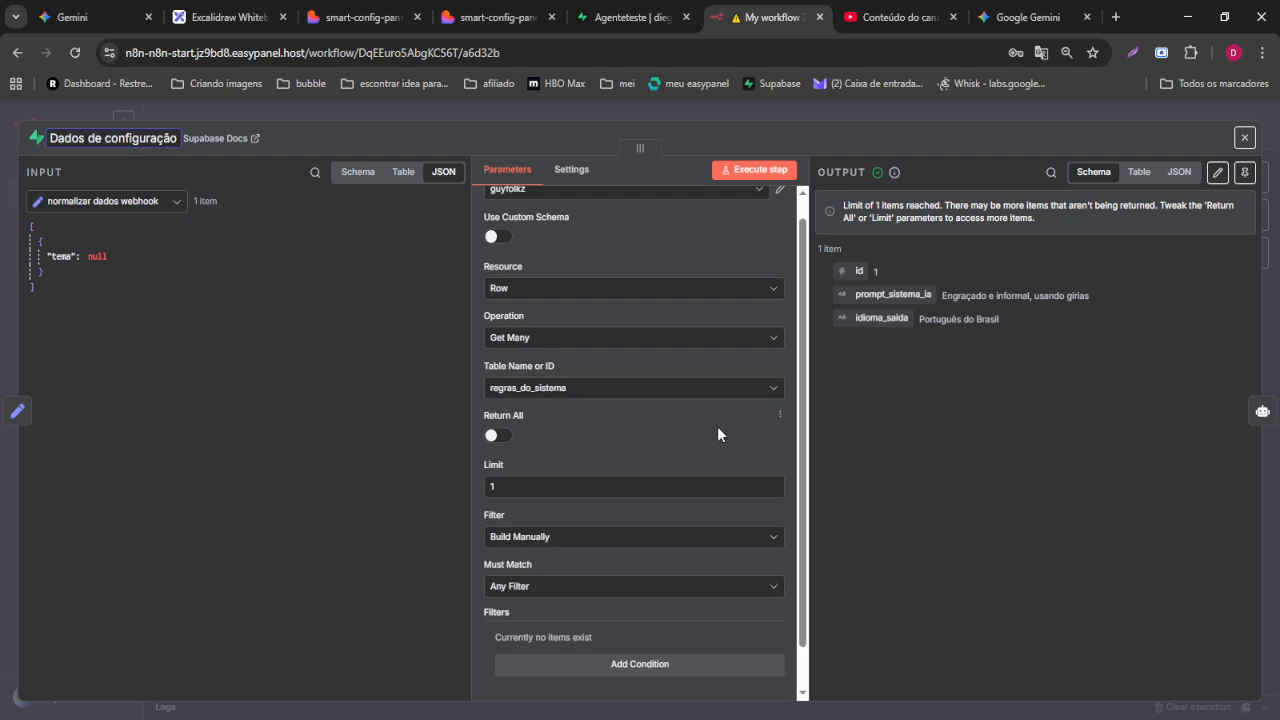
scroll(716, 430, "up", 1)
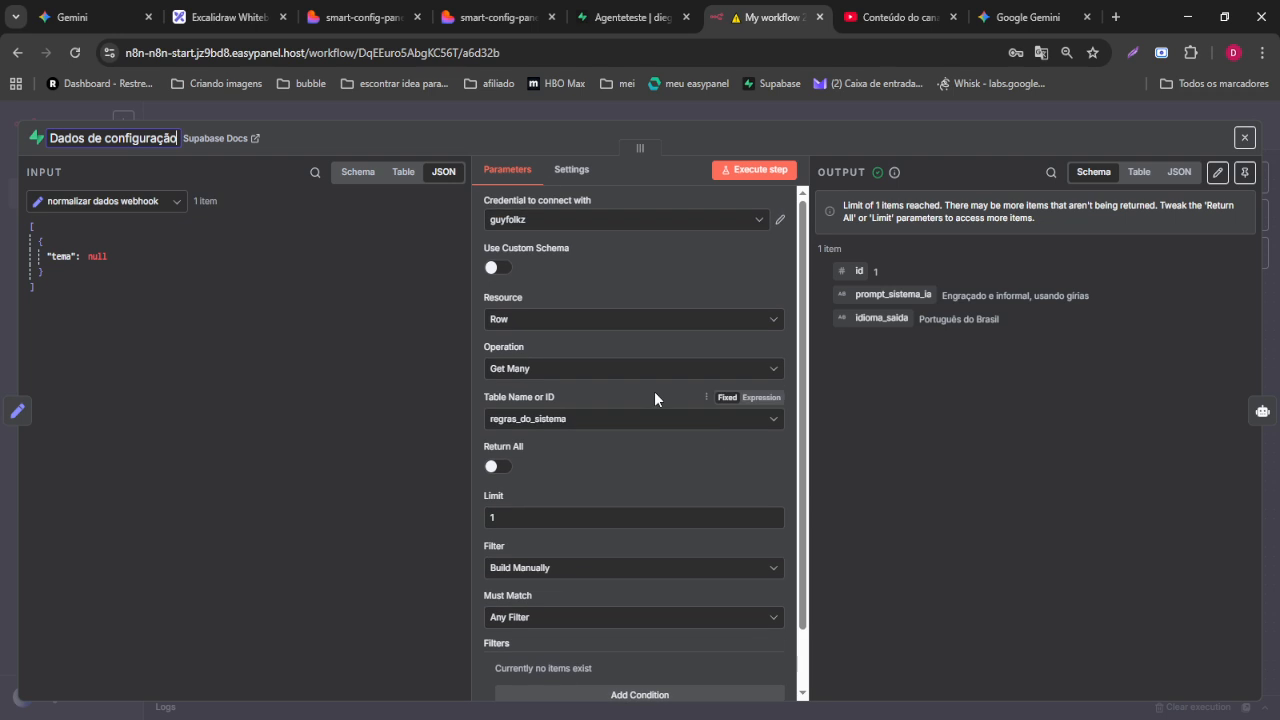
left_click(646, 19)
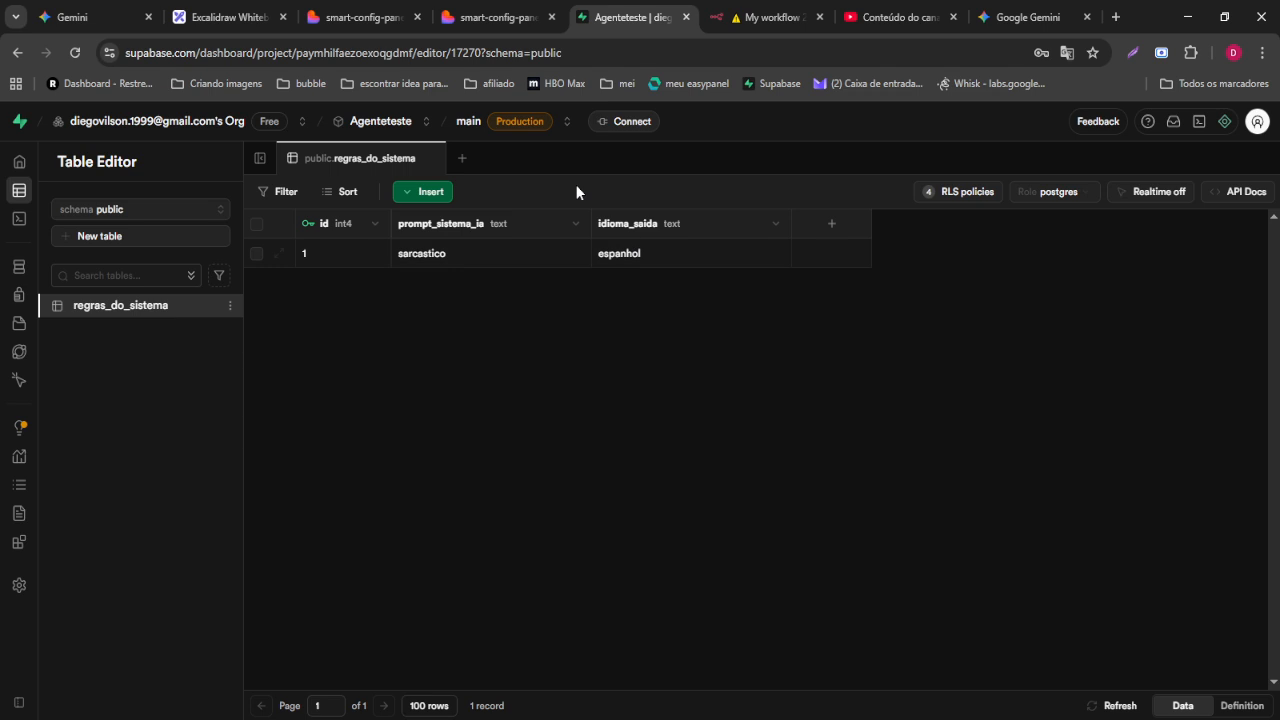
left_click(750, 20)
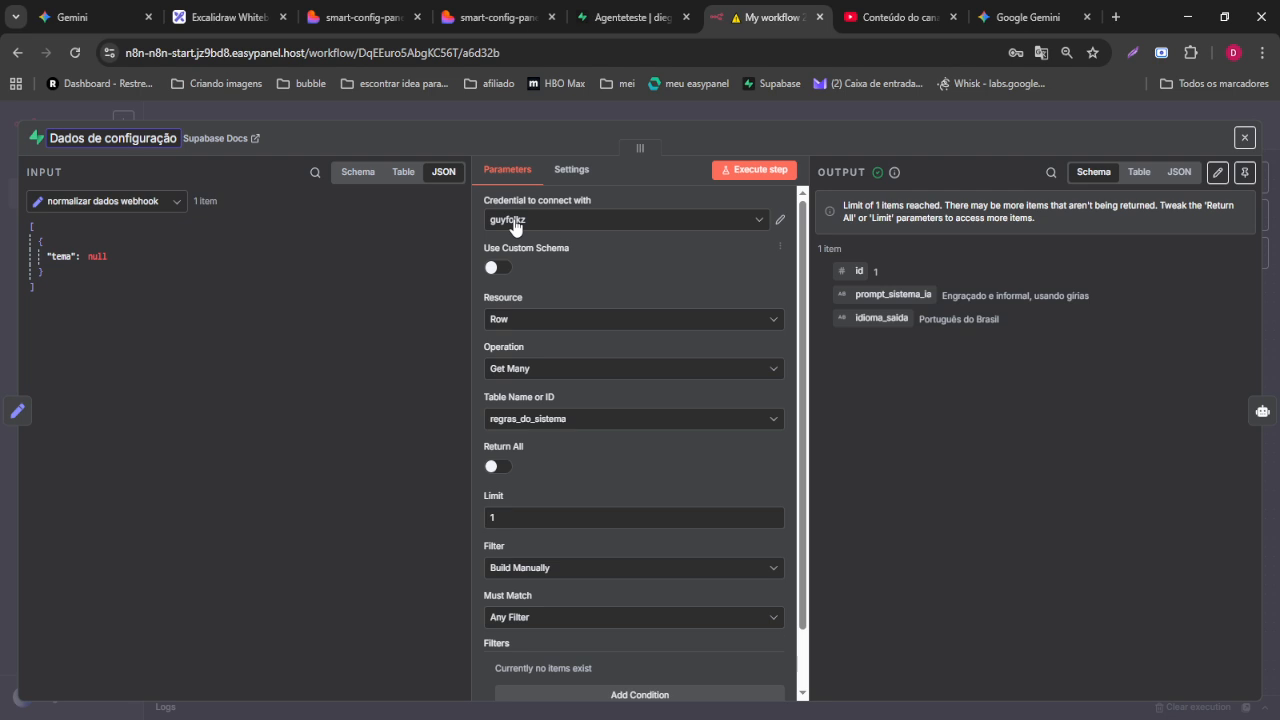
- Commit the new node name and inspect the node's prompt_sistema_ia and idioma_saida output before closing it
left_click(315, 150)
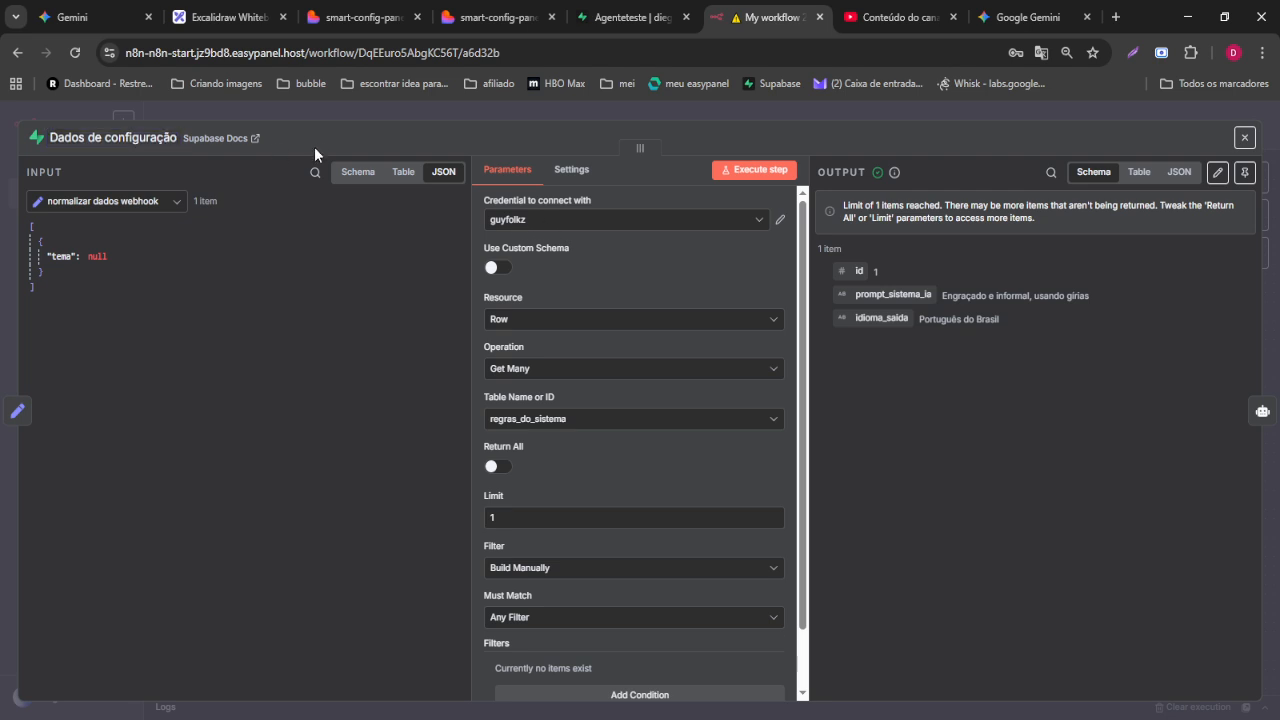
left_click_drag(1008, 320, 955, 320)
left_click(801, 112)
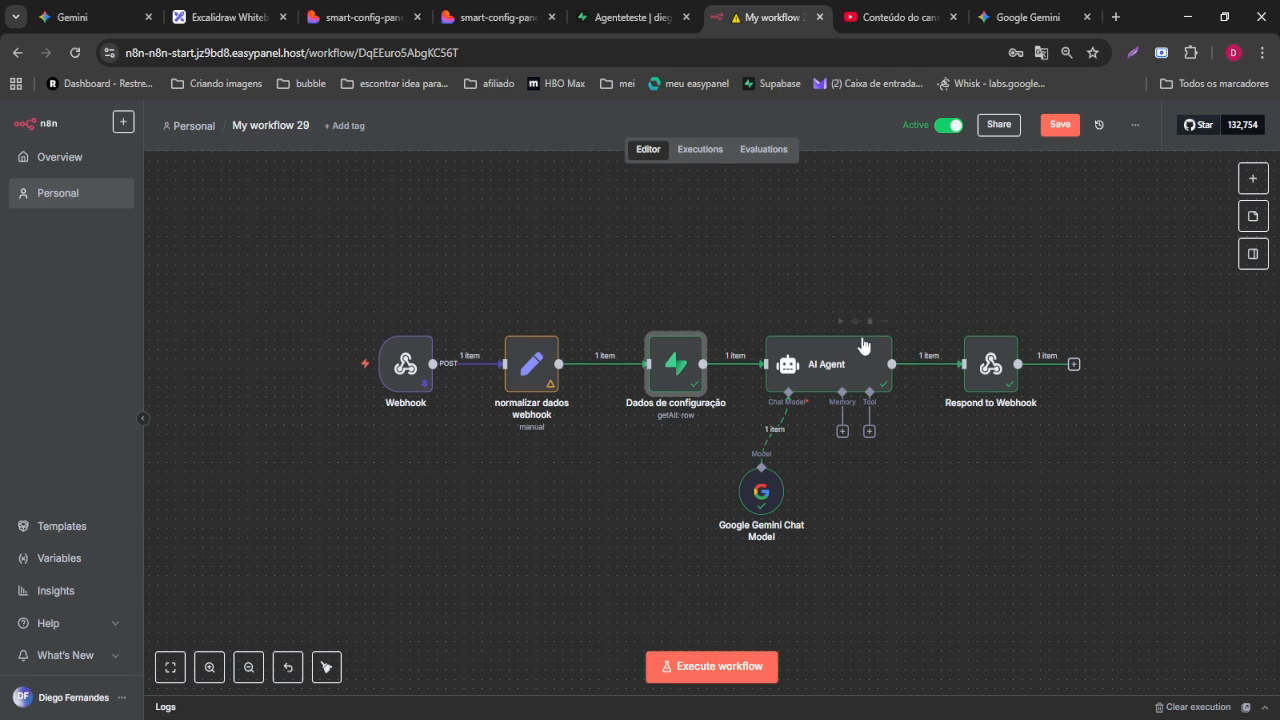
double_click(681, 368)
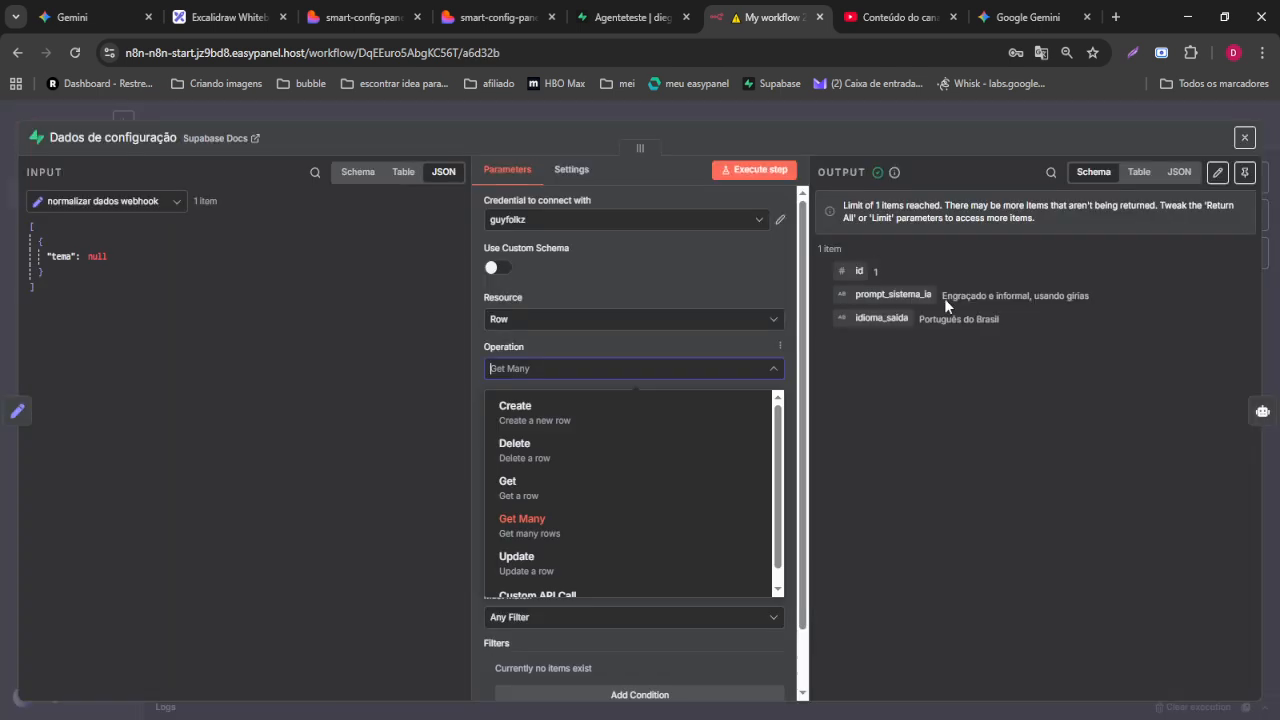
left_click(912, 110)
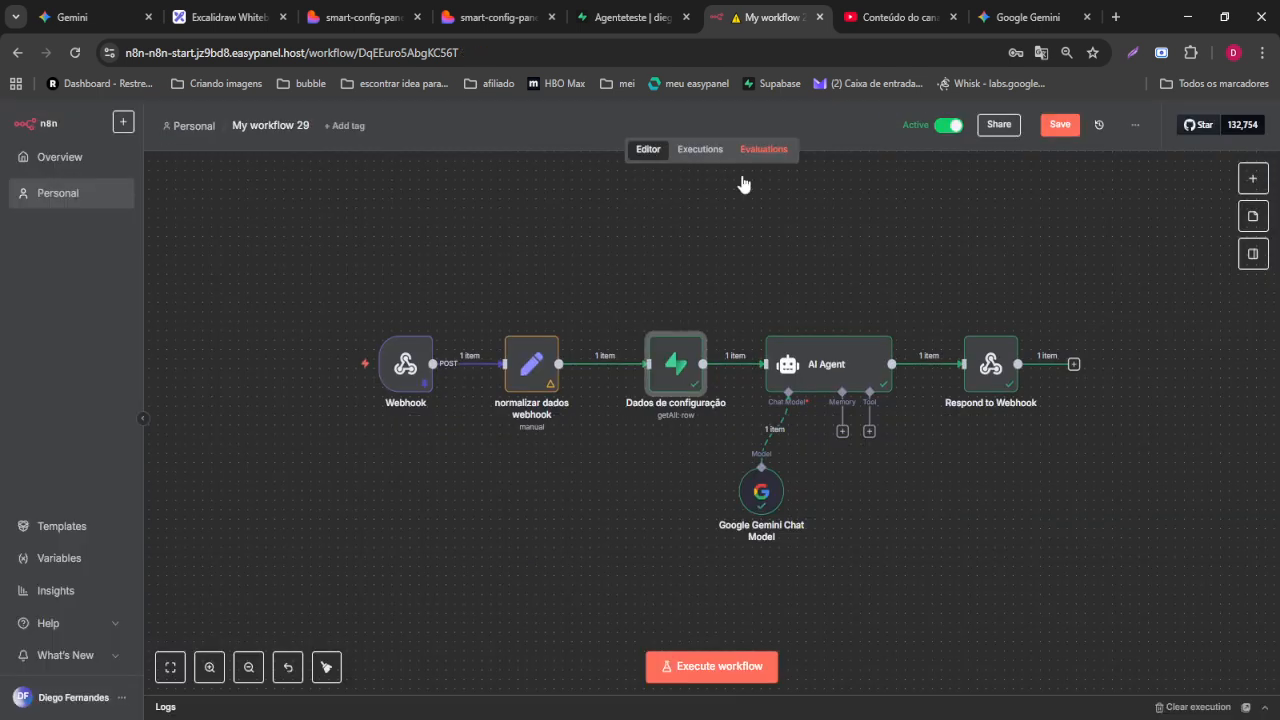
- Open the AI Agent node and examine its System Message expression and the user prompt's language and theme parts, closing it when finished
double_click(838, 369)
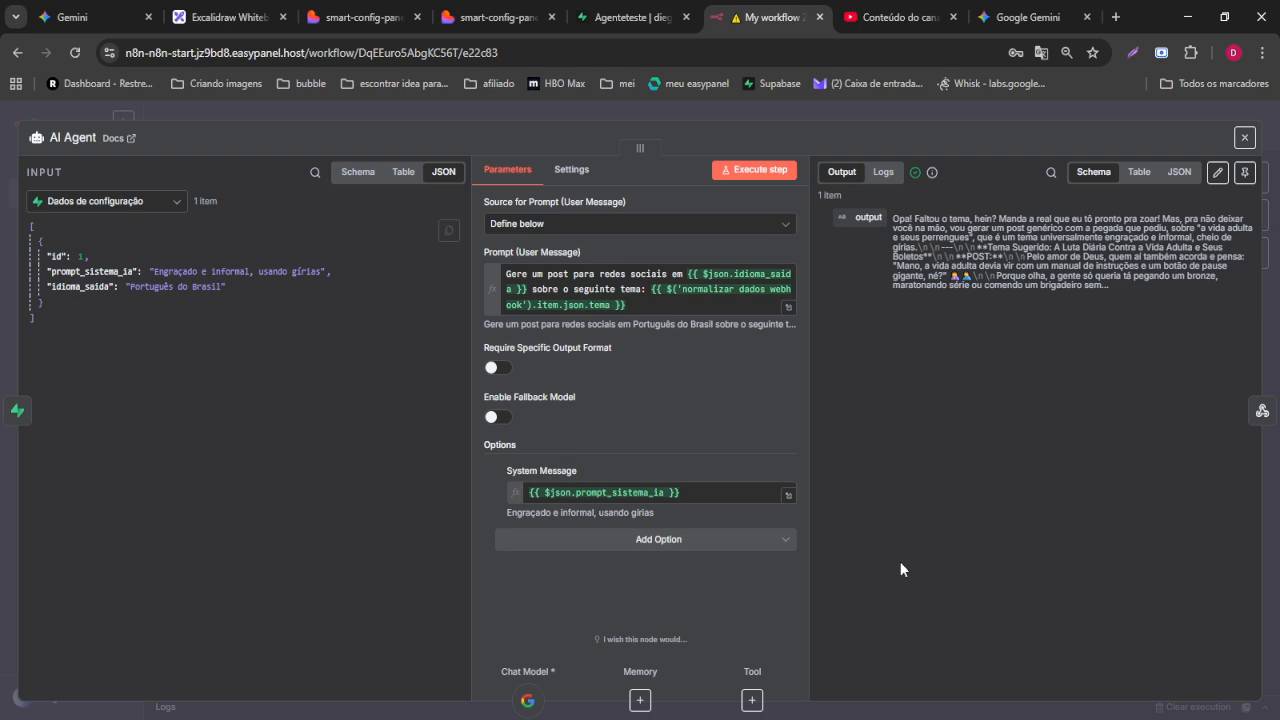
triple_click(611, 493)
left_click_drag(611, 493, 428, 495)
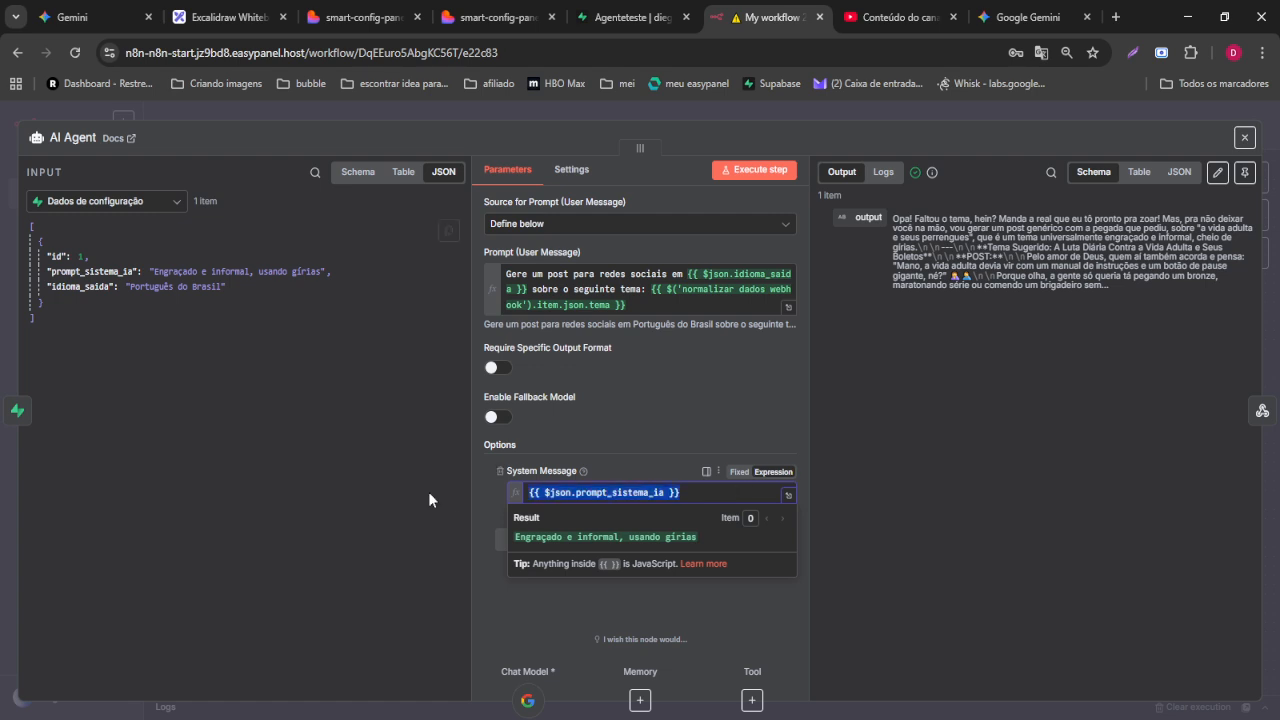
triple_click(621, 293)
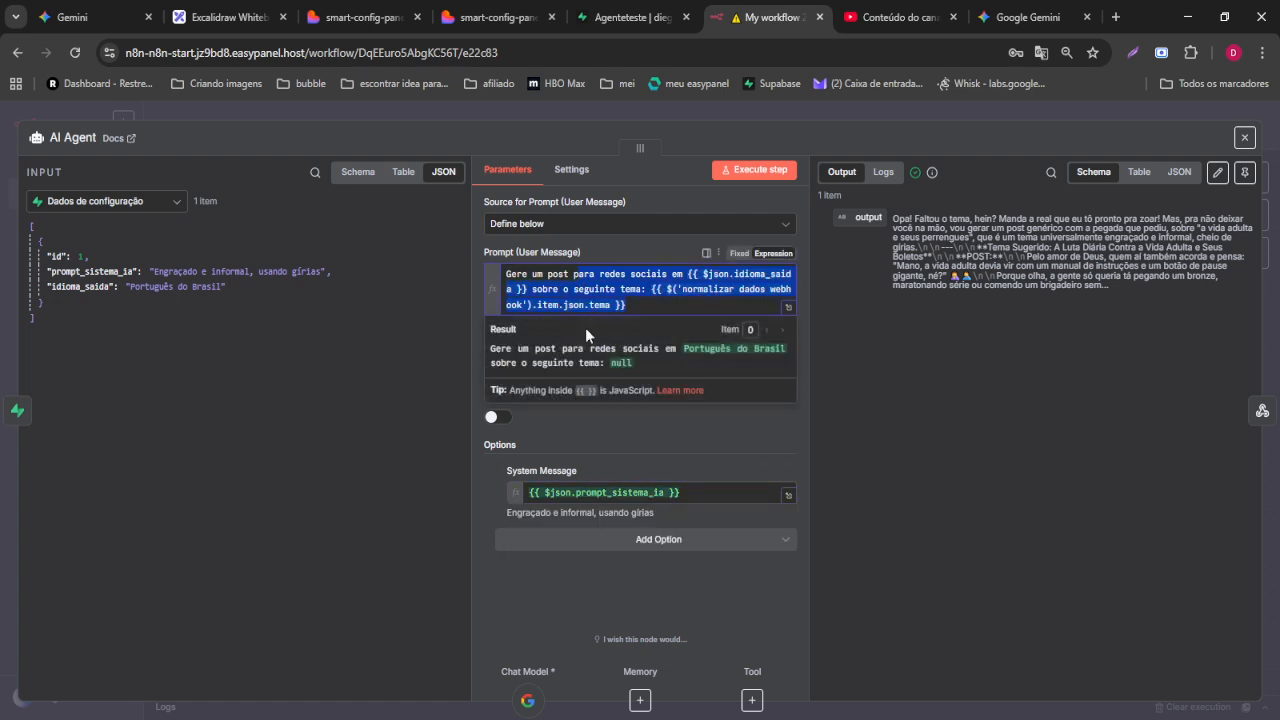
left_click(940, 365)
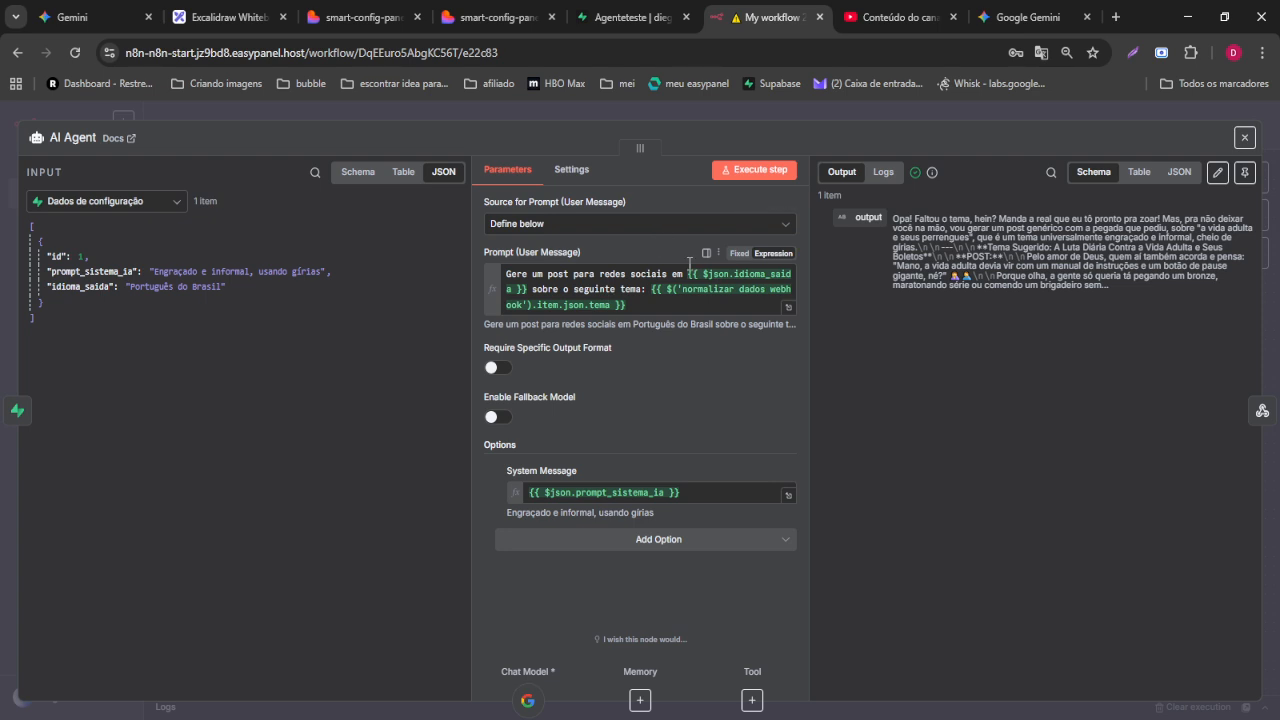
left_click_drag(506, 274, 682, 272)
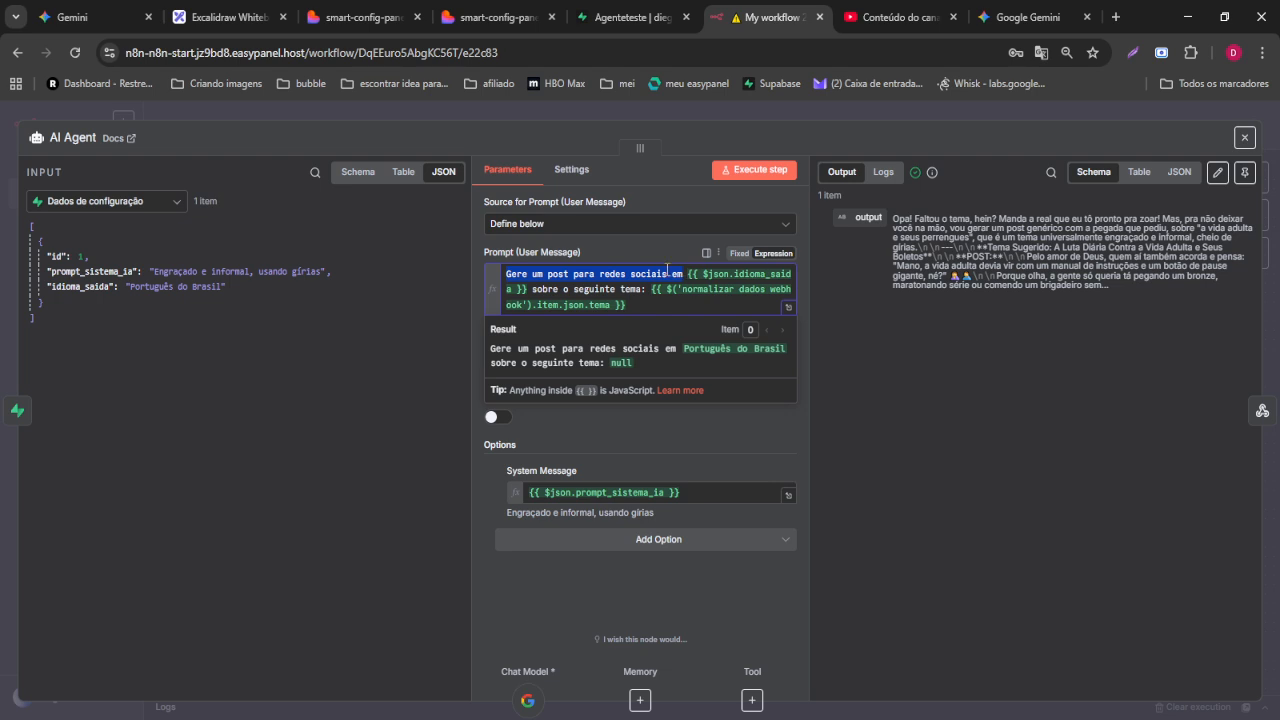
left_click_drag(532, 289, 643, 288)
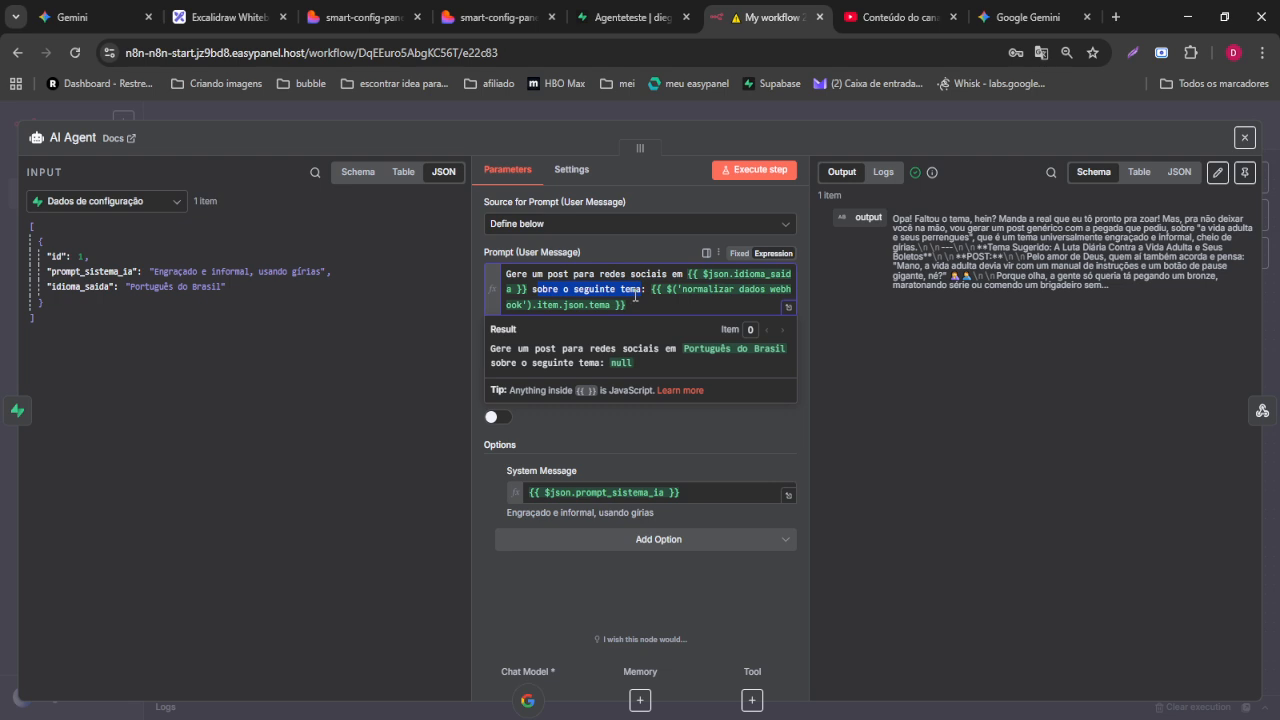
left_click(860, 107)
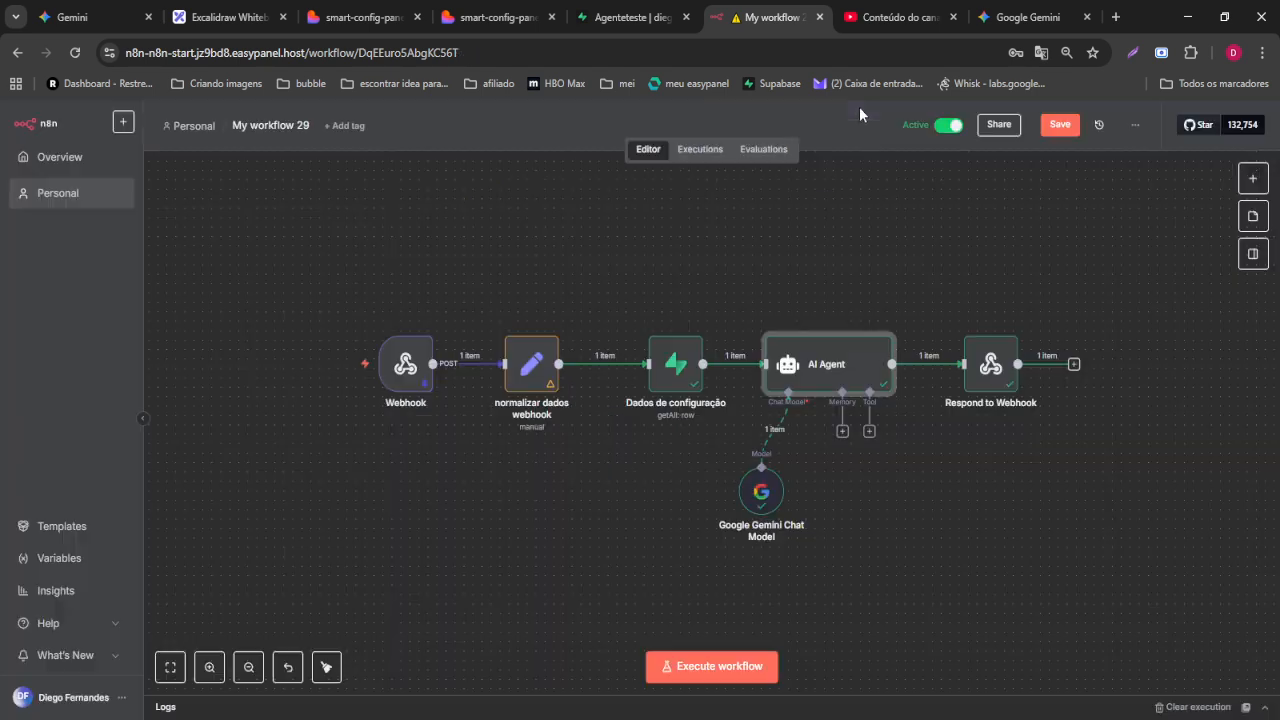
- Inspect the Respond to Webhook node's input and response setting, and look over the AI Agent node's parameters once more
left_click(1001, 384)
key("Return")
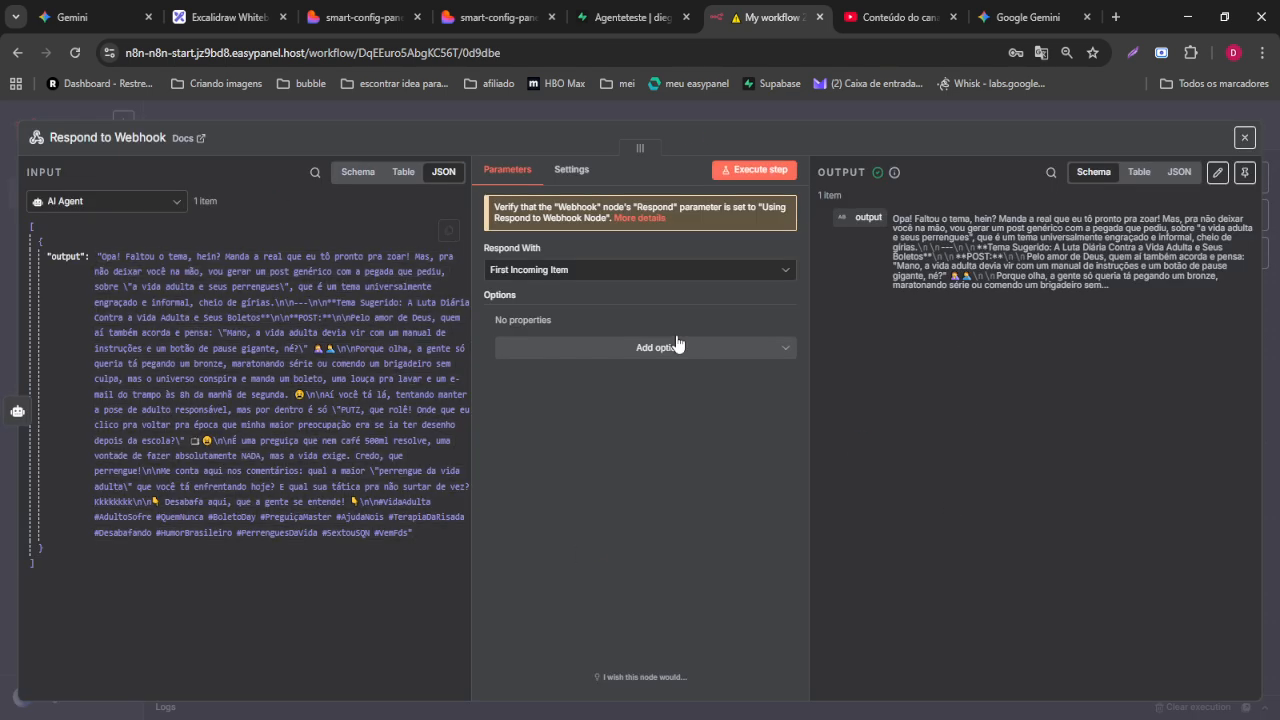
left_click(808, 112)
left_click_drag(1142, 572, 318, 218)
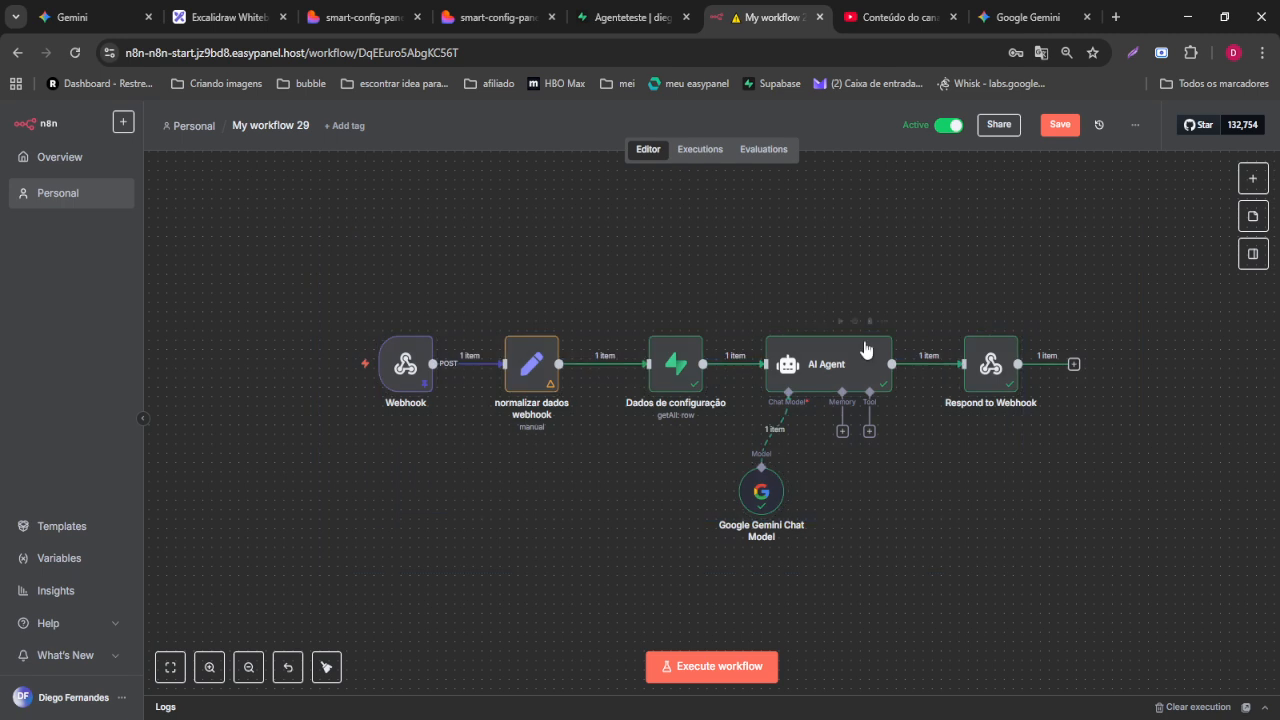
double_click(841, 362)
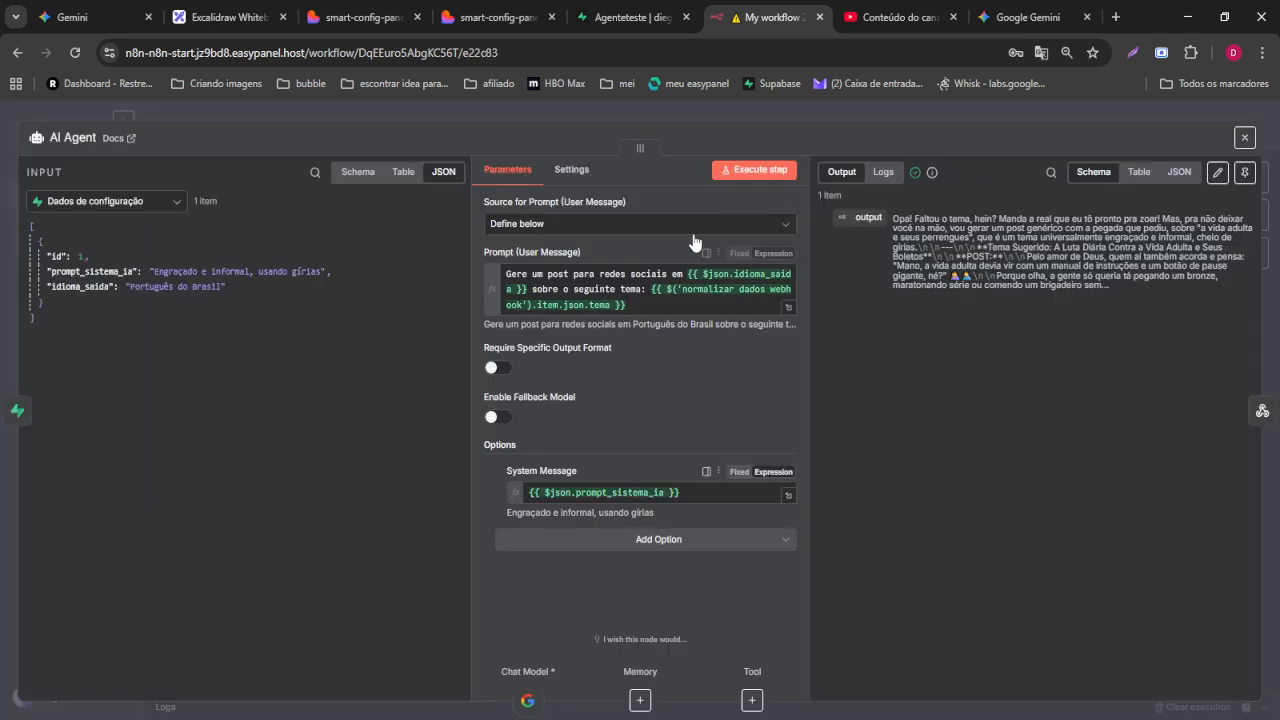
left_click(863, 112)
- Switch to Supabase and view the regras_do_sistema row's prompt_sistema_ia and idioma_saida fields, closing the row editor without changes
left_click(628, 17)
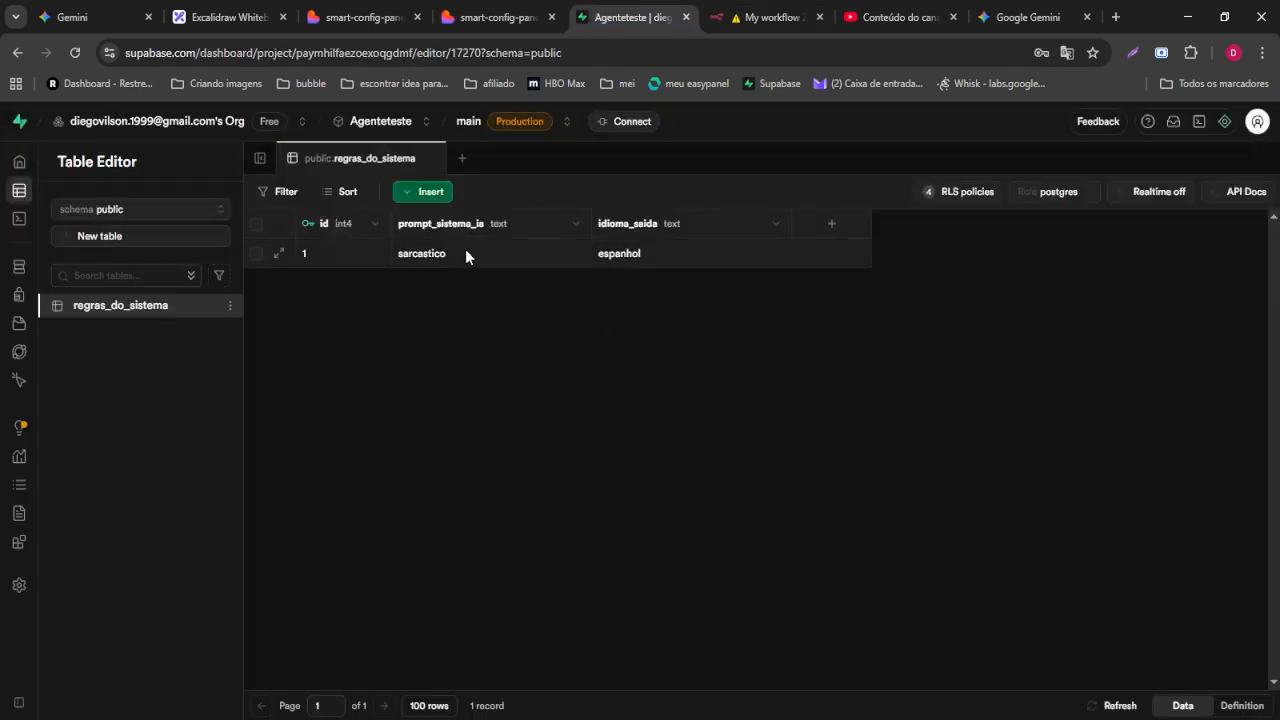
left_click(281, 254)
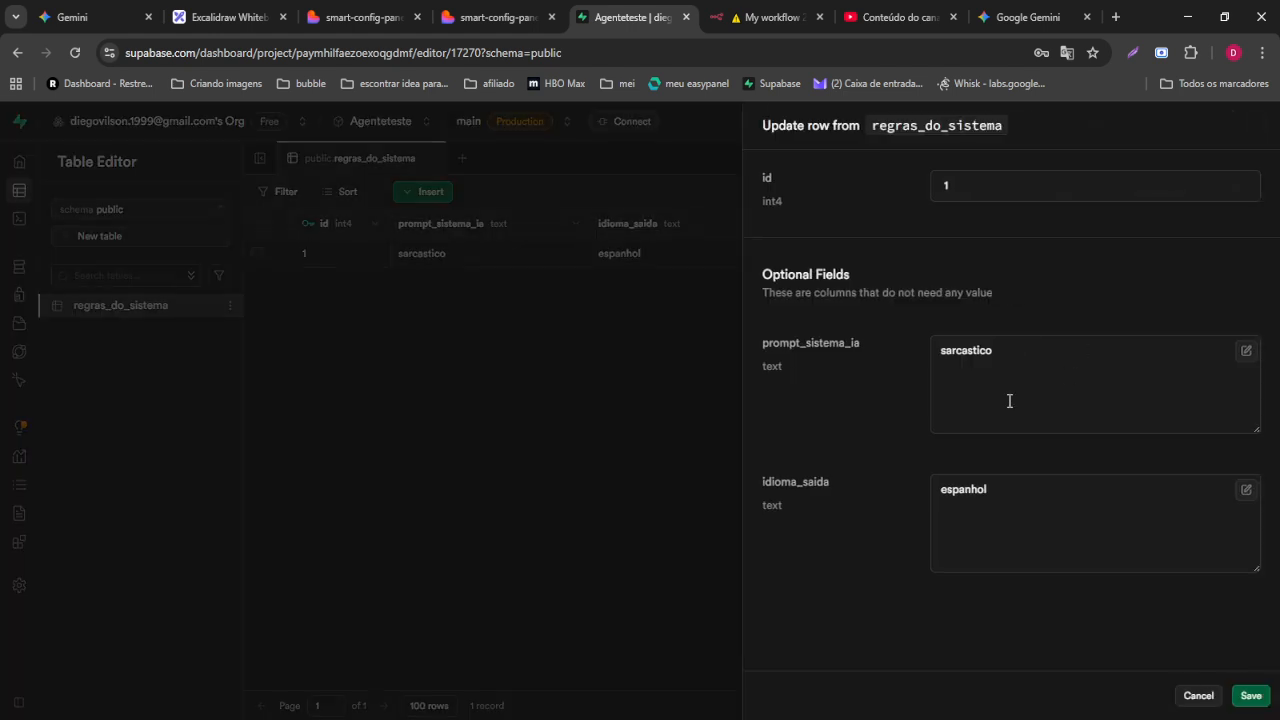
left_click_drag(1012, 370, 762, 422)
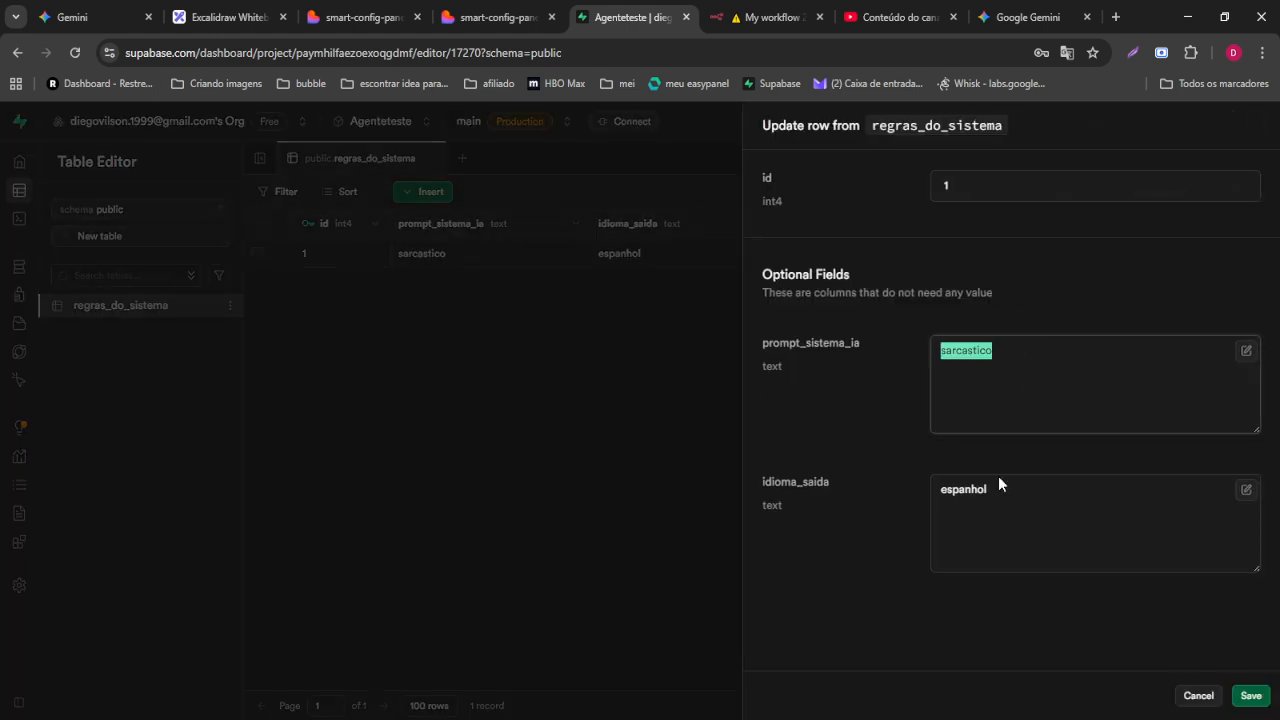
left_click(715, 340)
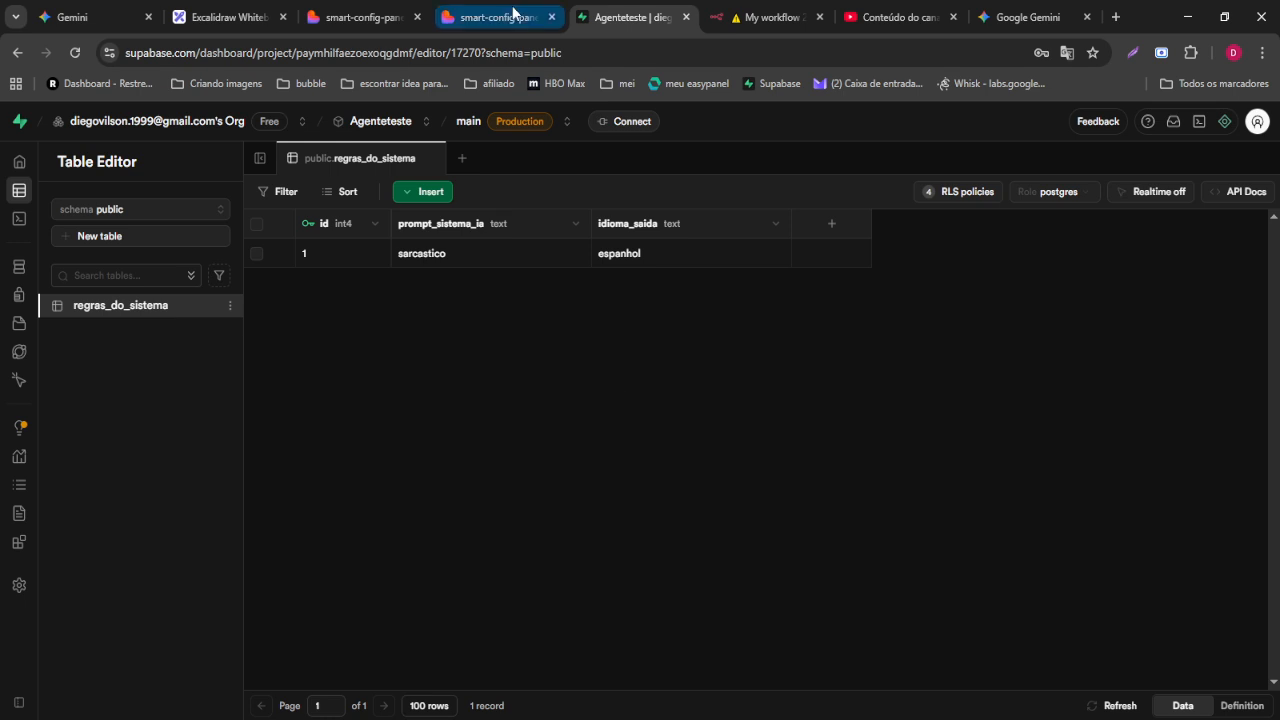
- Switch to the Lovable preview, highlight the home page's heading and subtitle, and open the Painel de Controle da IA settings
left_click_drag(505, 17, 630, 17)
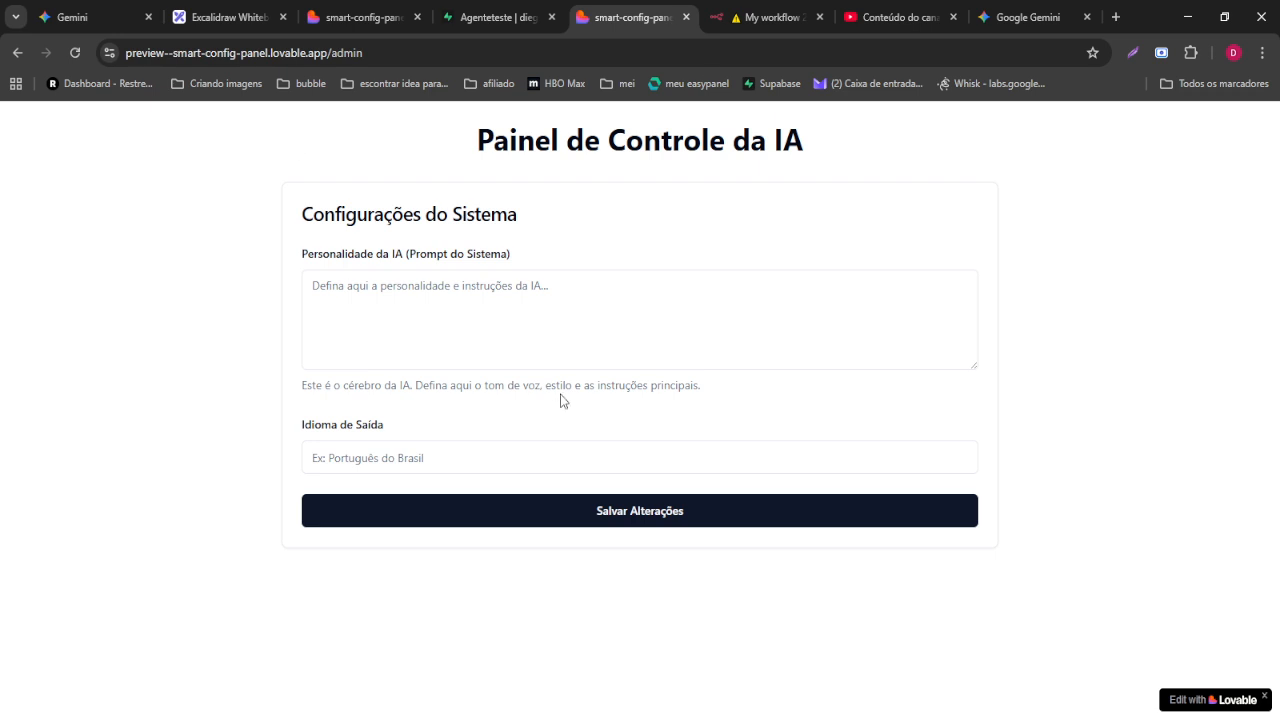
left_click(472, 342)
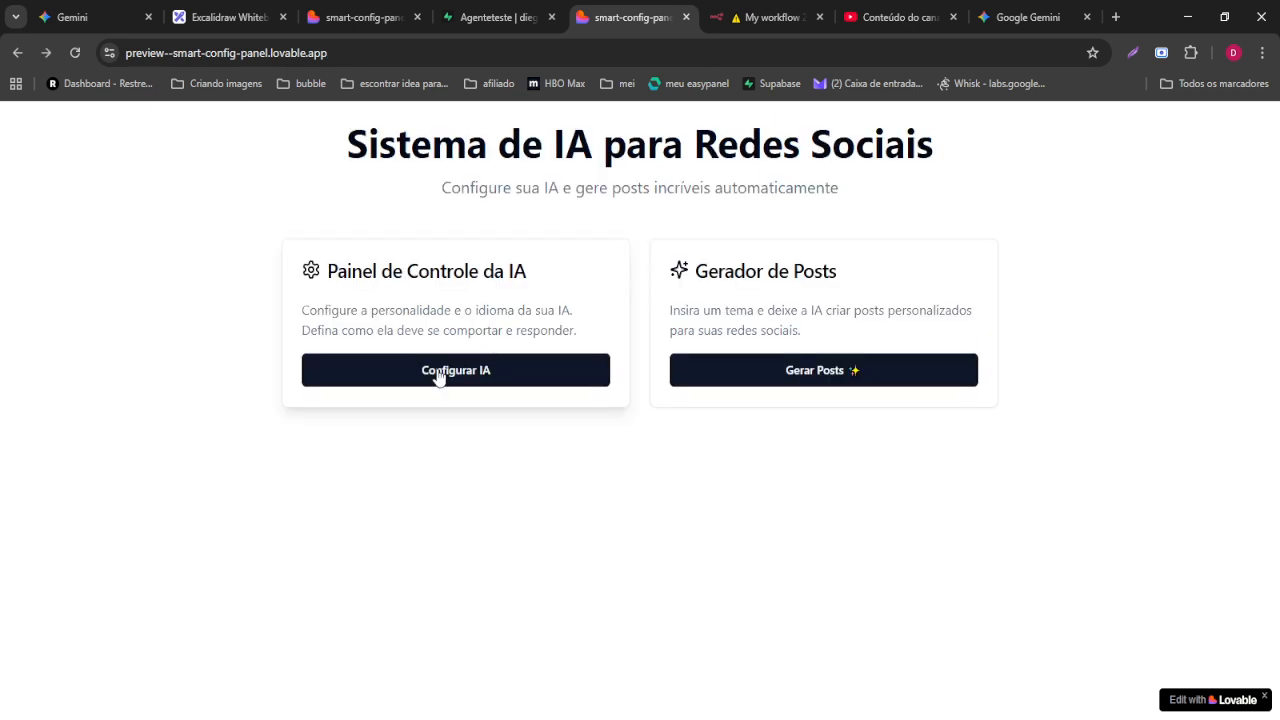
left_click_drag(326, 115, 935, 125)
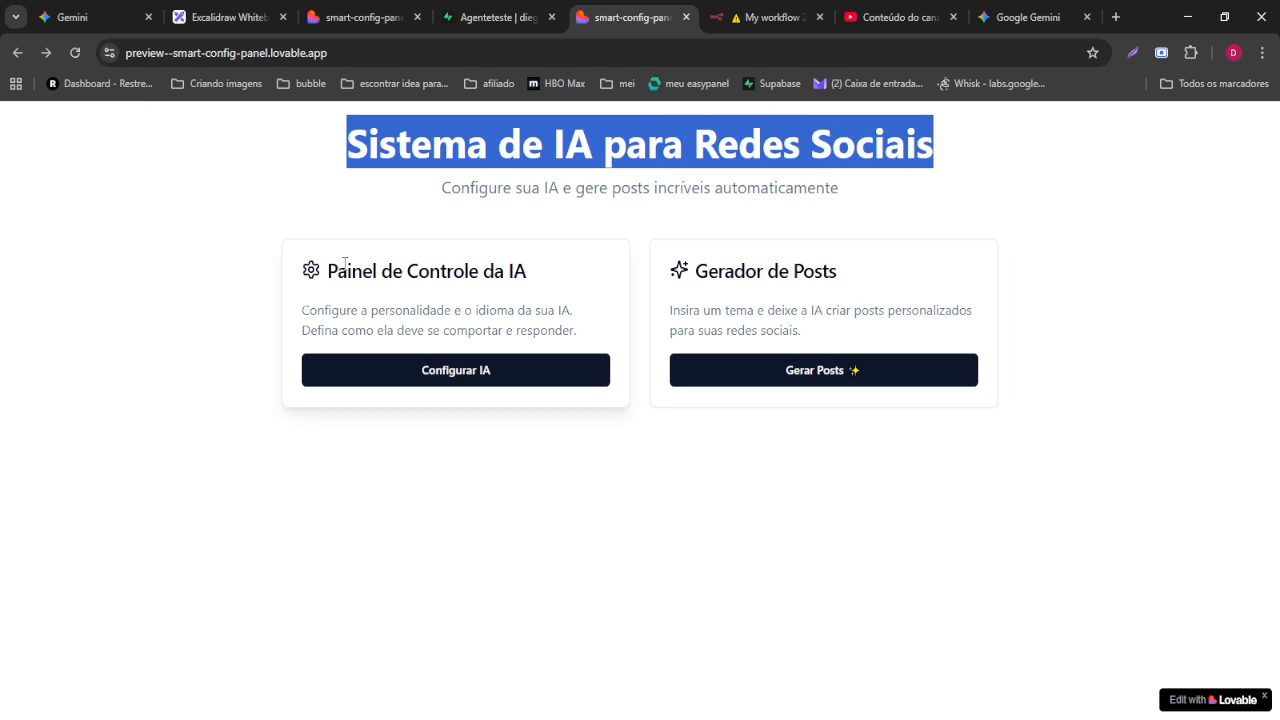
left_click_drag(460, 188, 914, 203)
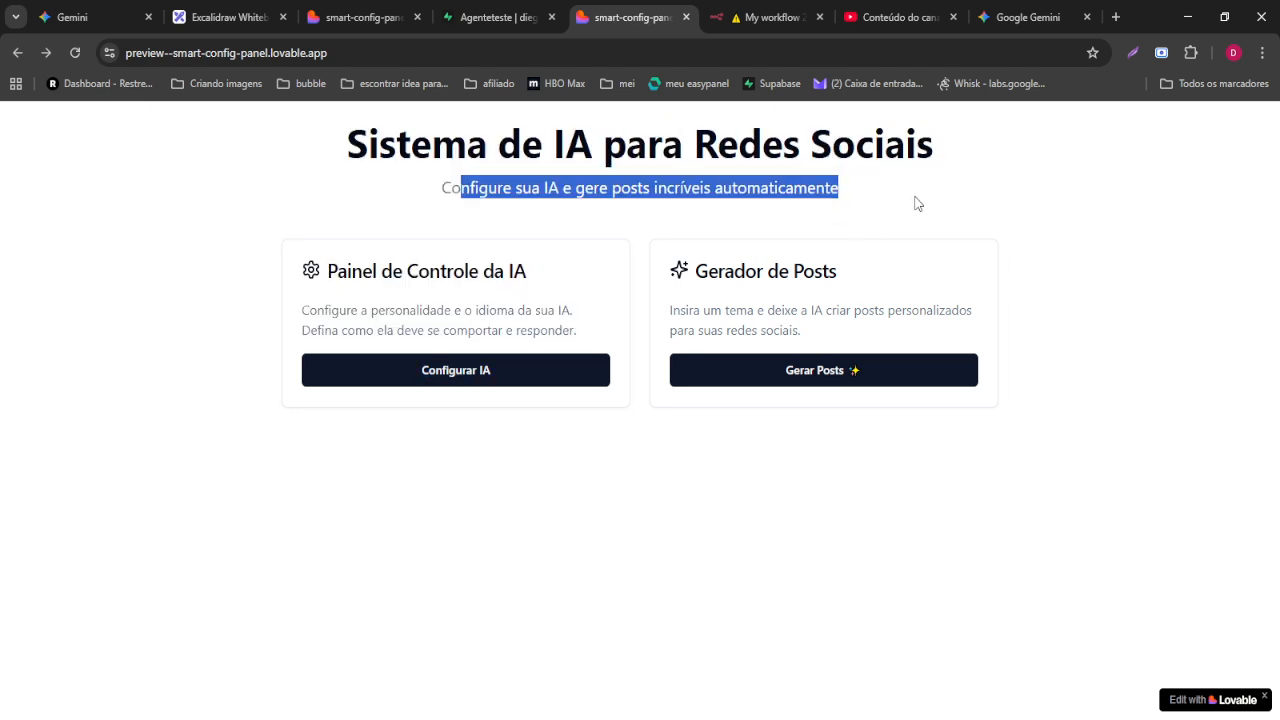
left_click(447, 370)
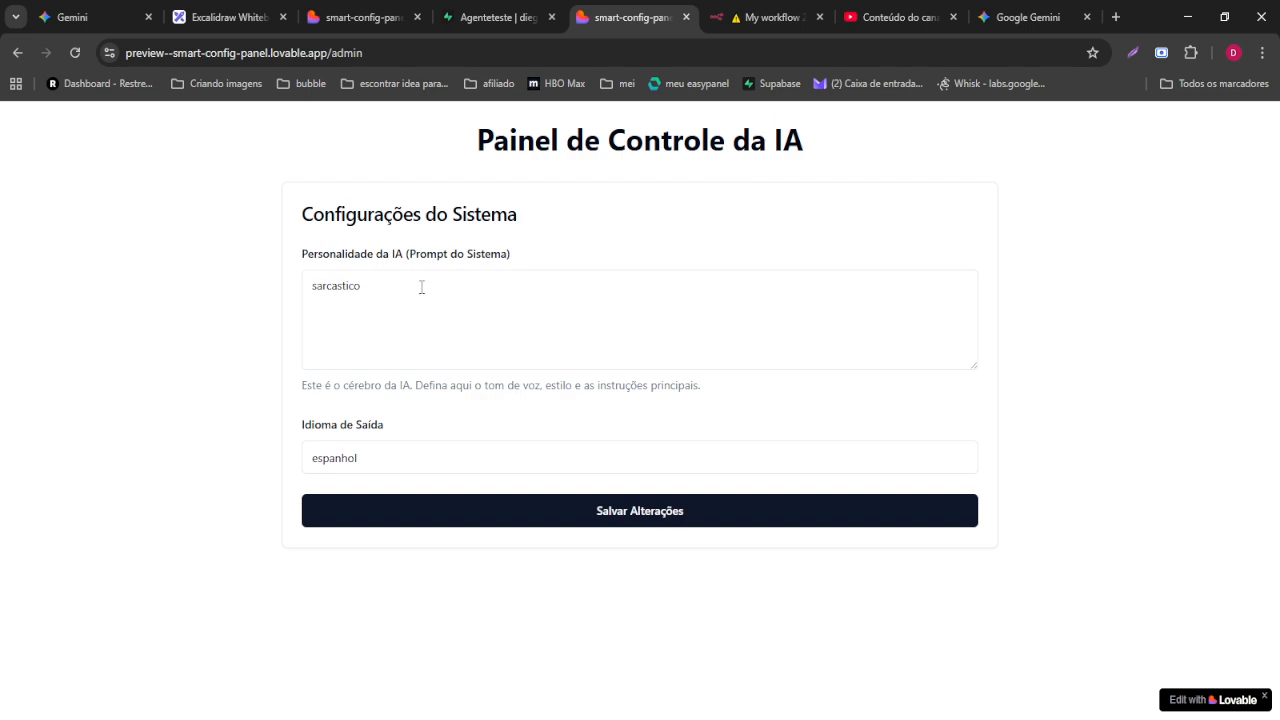
- Extend the AI personality prompt to read "sarcastico, e faz piadas fora de contexto"
left_click_drag(420, 286, 214, 354)
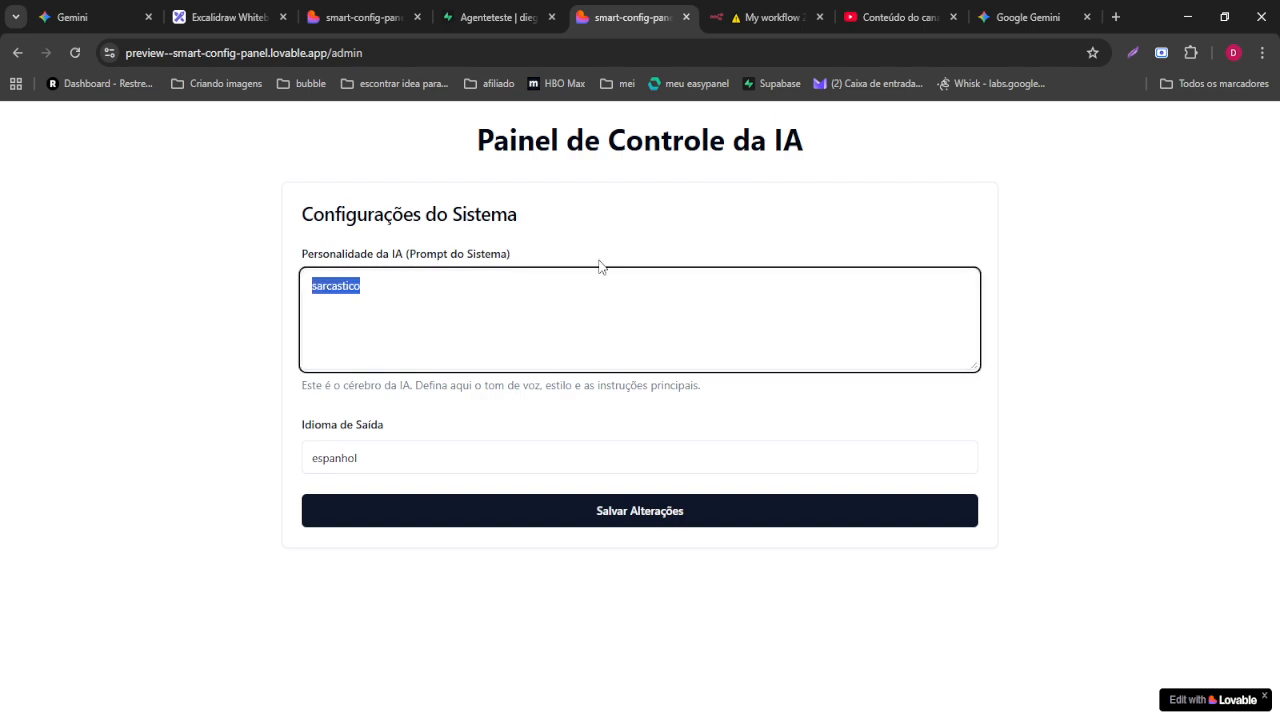
left_click(514, 301)
type(", e faz ")
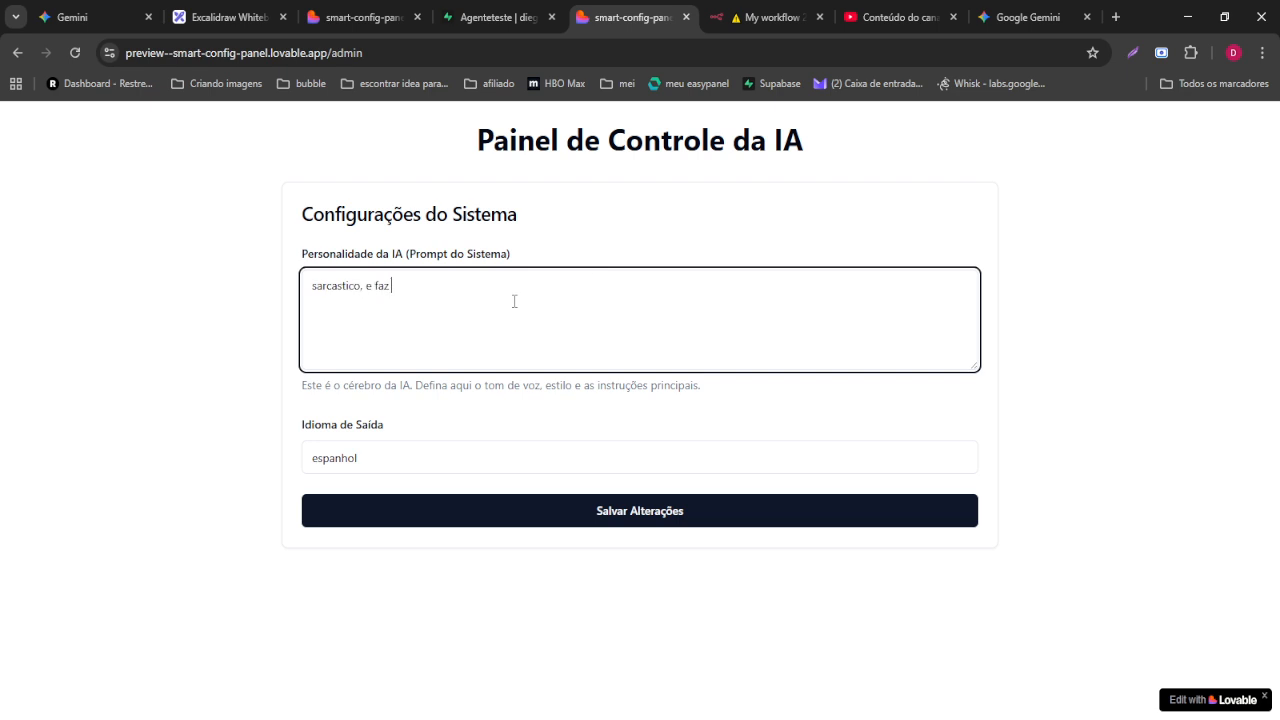
type("piadas fora de contexto")
- Set the output language to Português and save the system settings
double_click(354, 456)
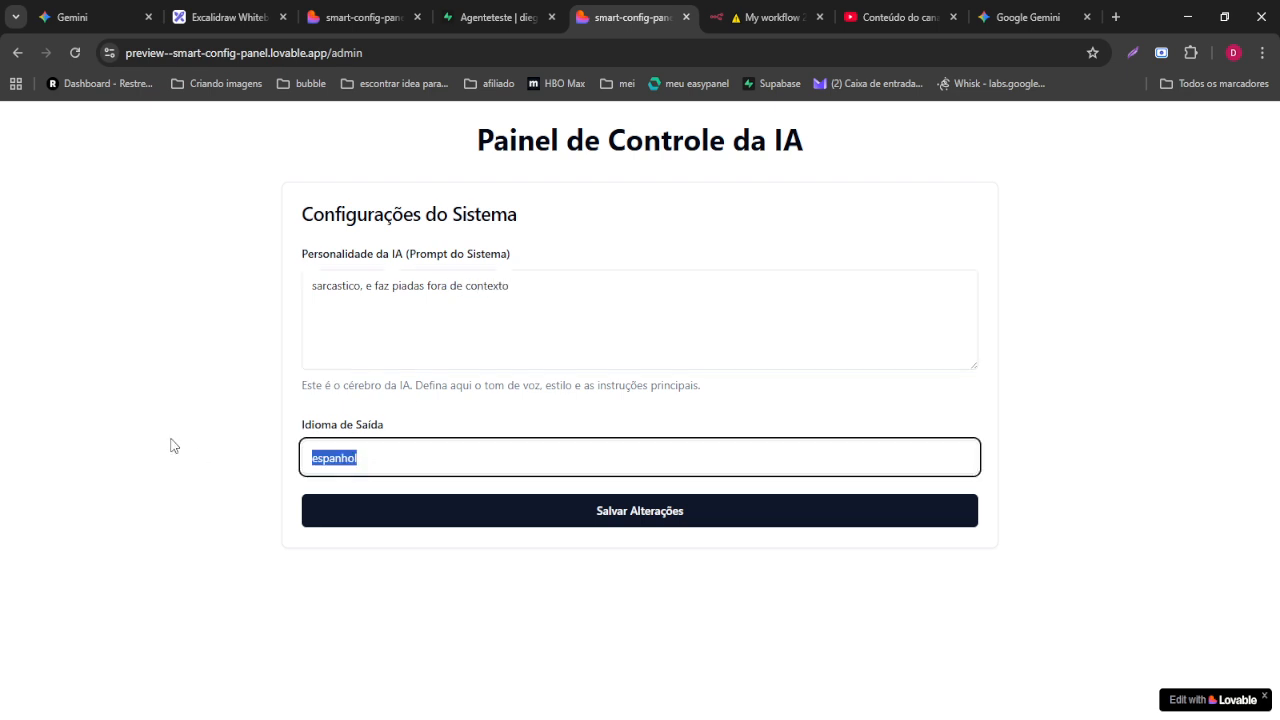
type("Portugue")
type("s")
left_click(628, 511)
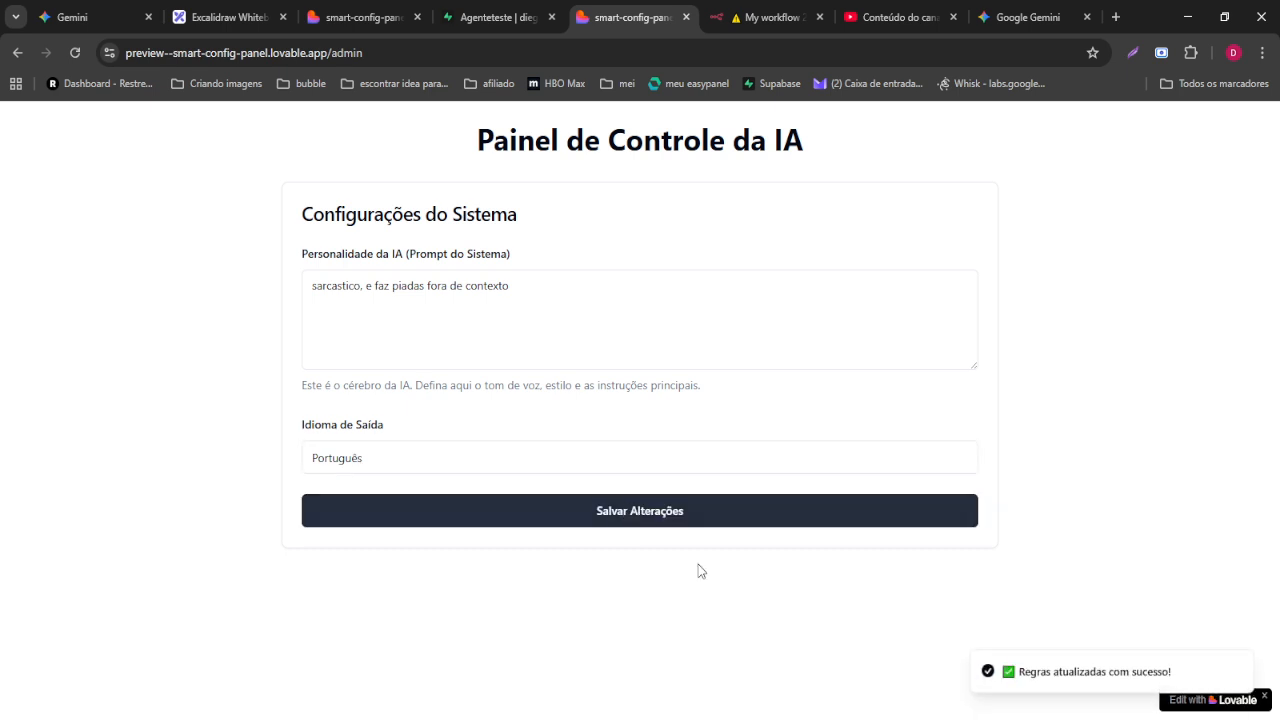
- Highlight part of the save notification, then switch to Supabase and refresh the regras_do_sistema table to check the saved rules
left_click_drag(1100, 667, 1114, 670)
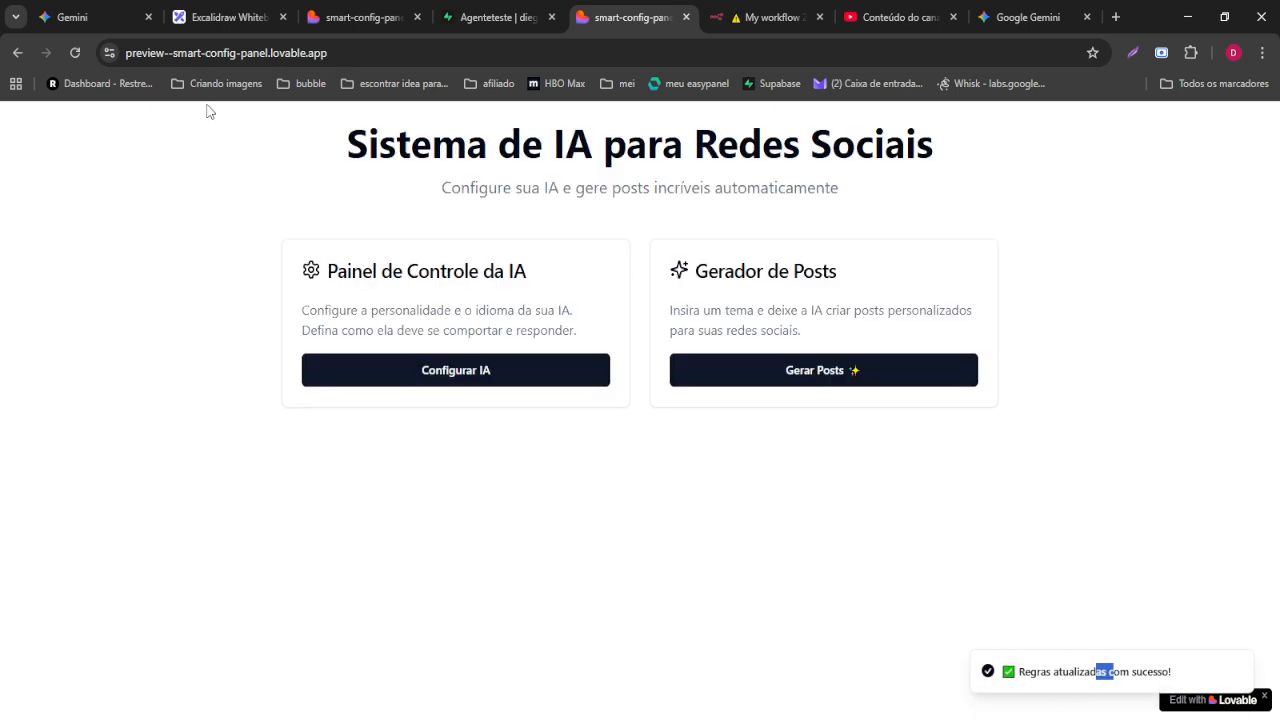
left_click(468, 15)
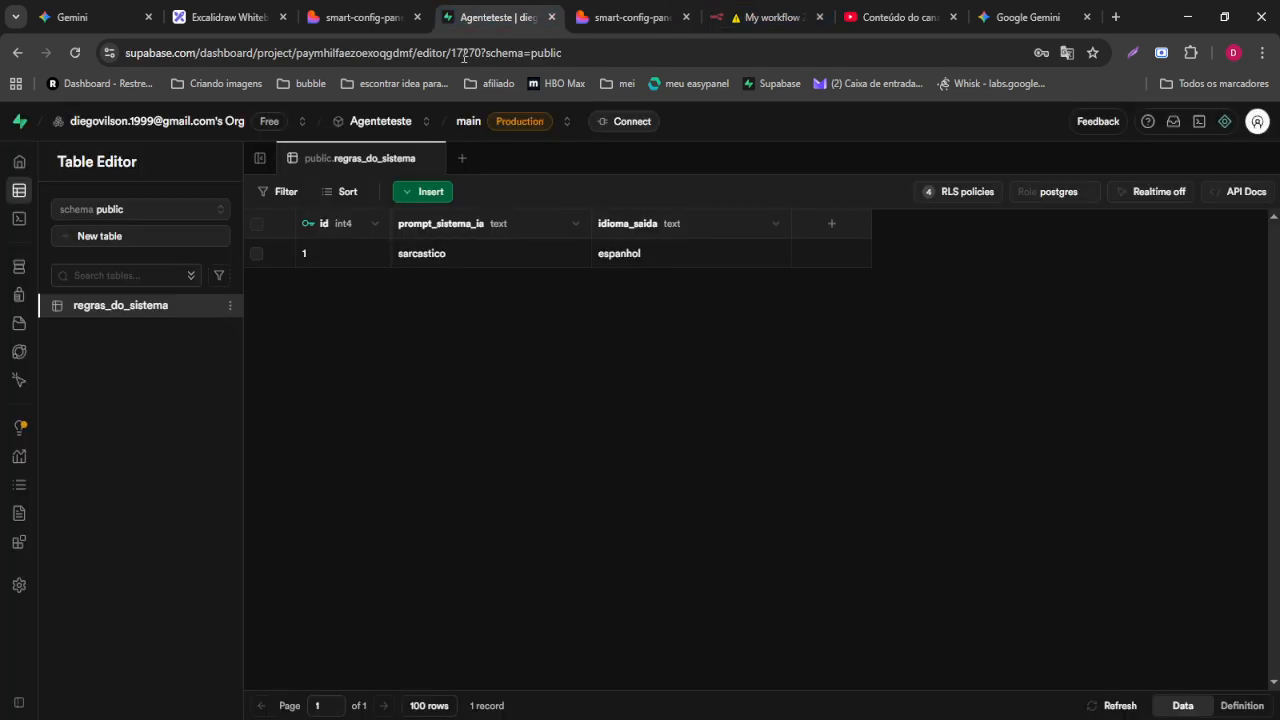
left_click(1118, 706)
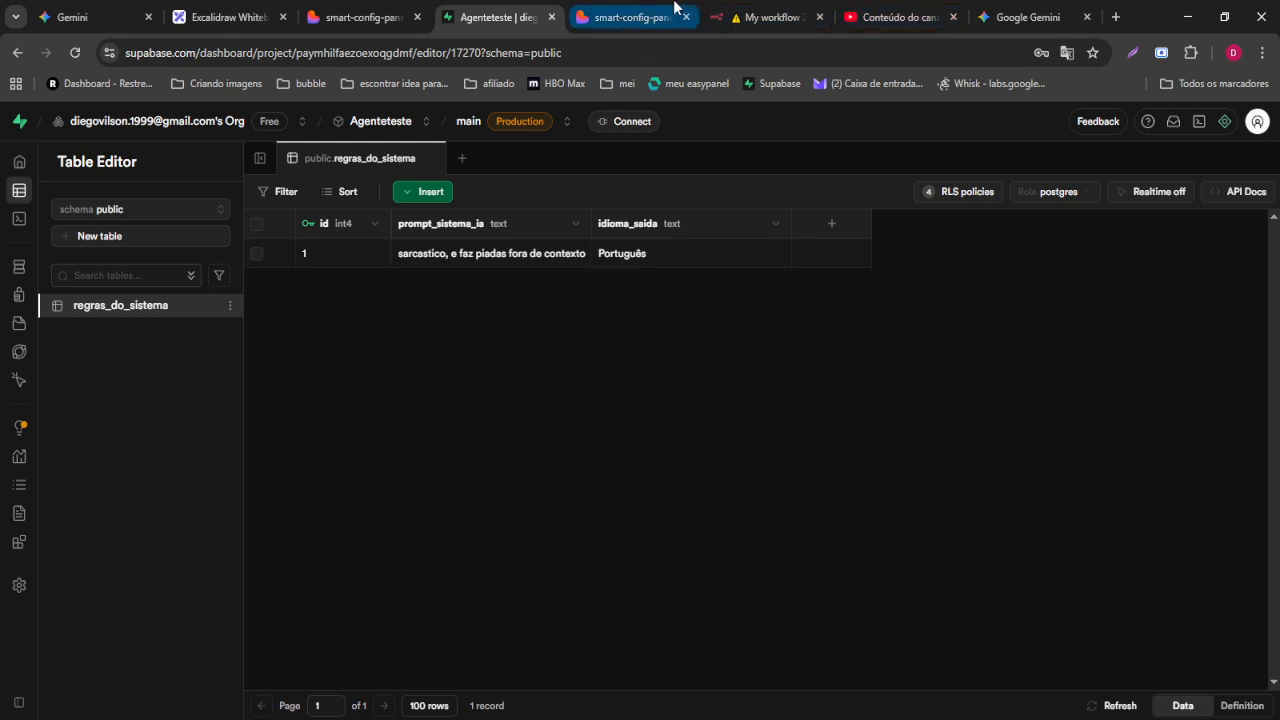
- Switch to n8n and point out the workflow's nodes by group, from the Webhook to Respond to Webhook, leaving nothing selected
left_click(762, 17)
left_click_drag(734, 331, 1064, 588)
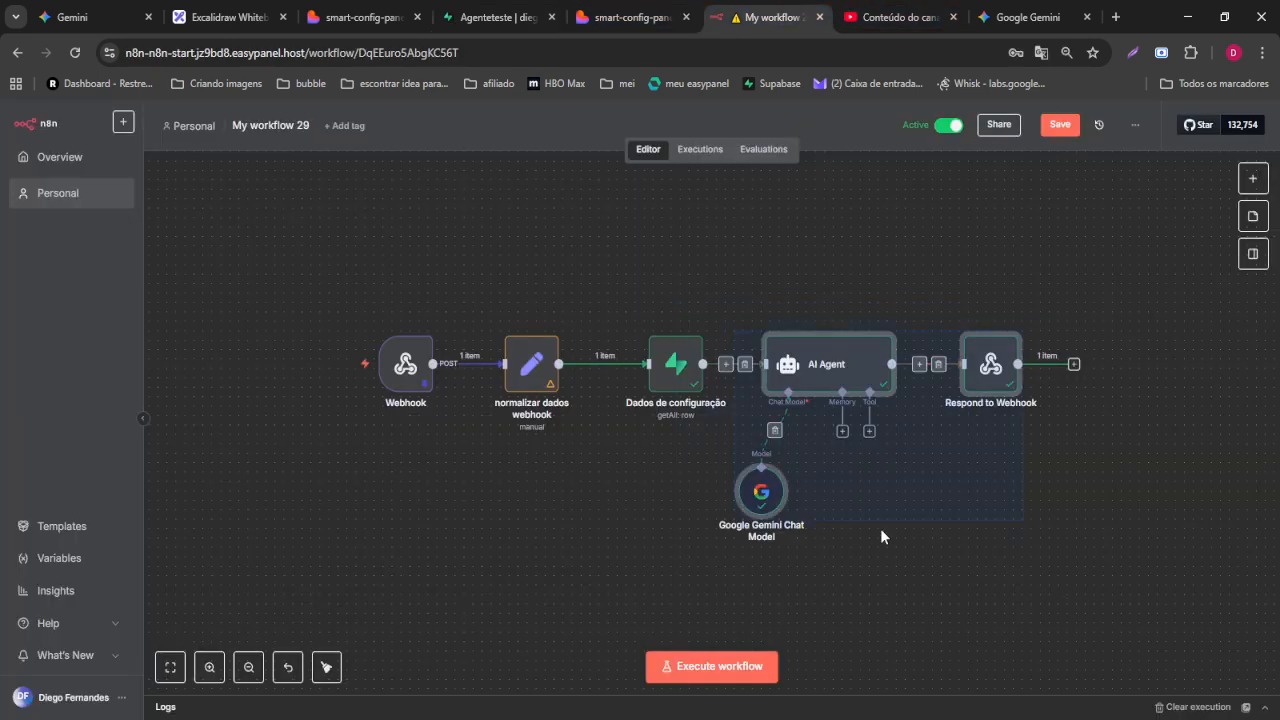
left_click_drag(564, 263, 752, 516)
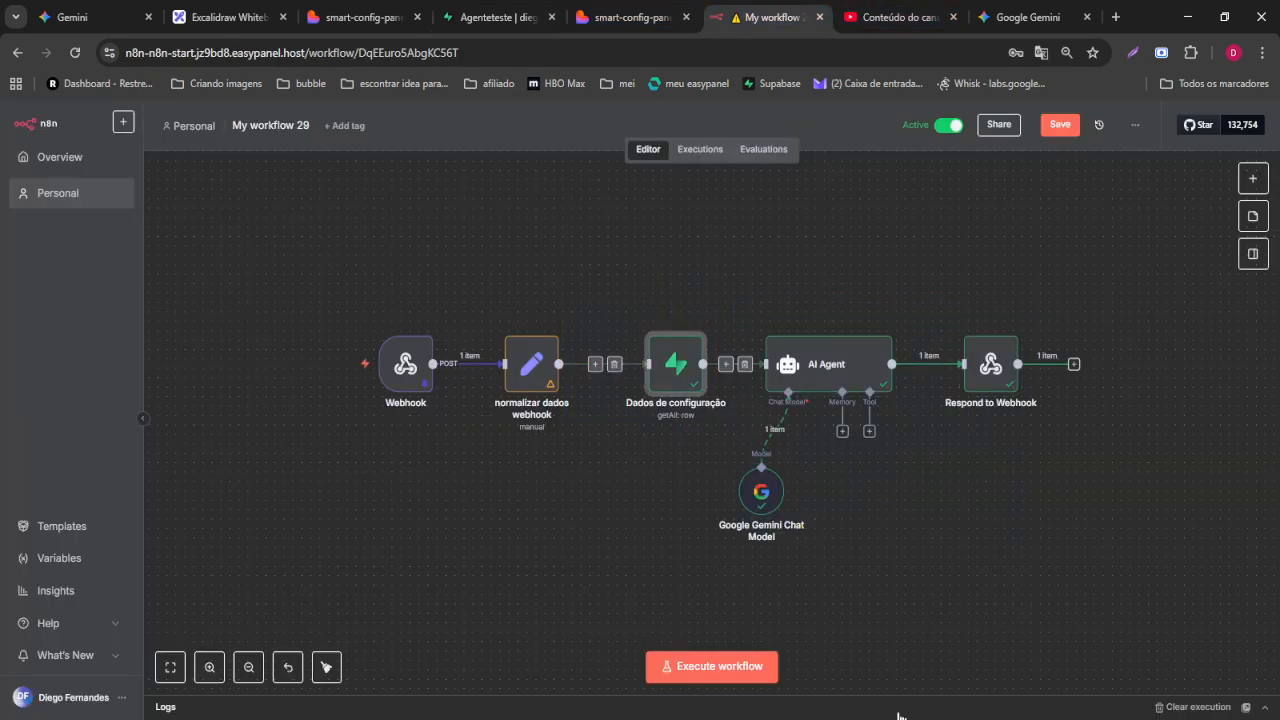
left_click_drag(980, 577, 514, 146)
left_click(855, 256)
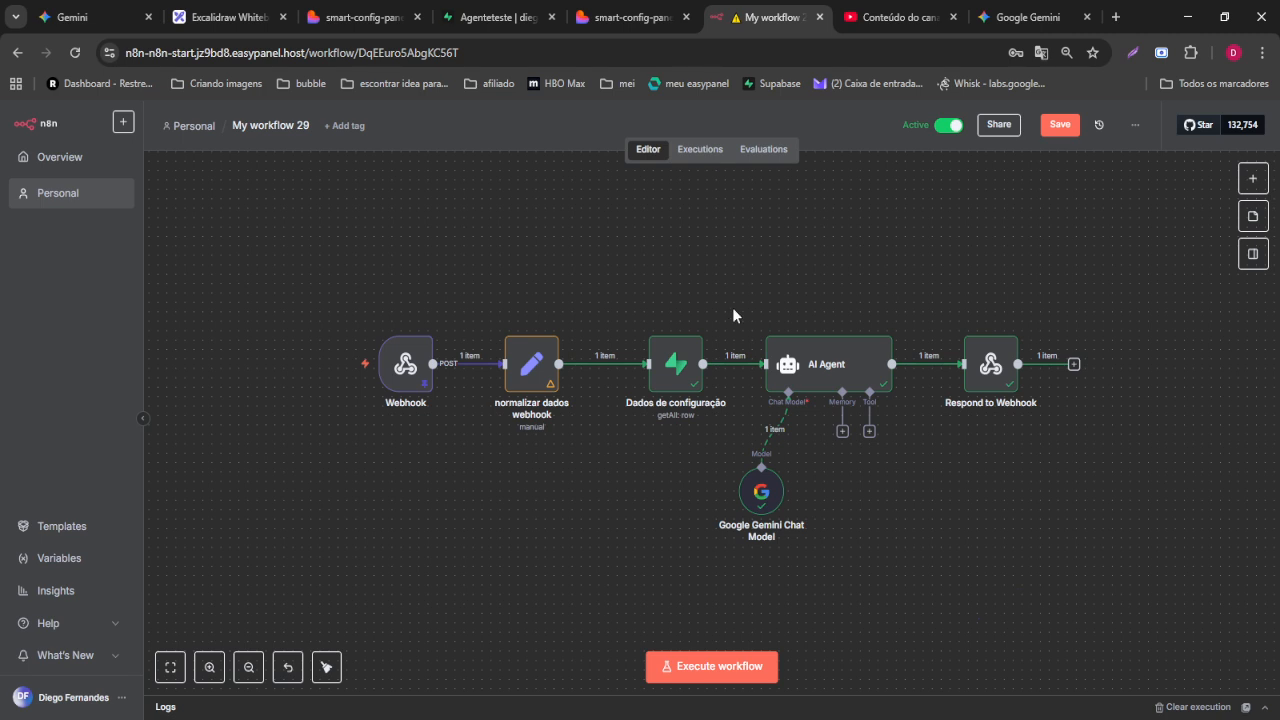
left_click_drag(286, 334, 512, 457)
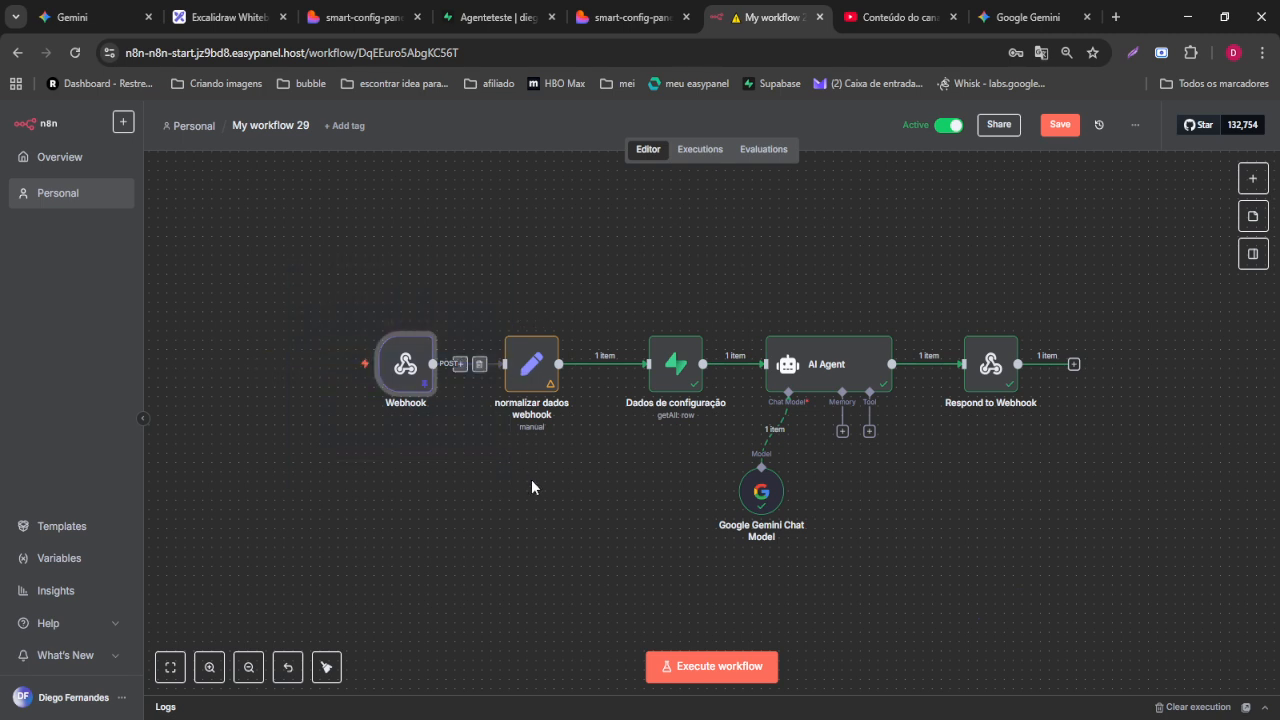
left_click_drag(240, 227, 571, 537)
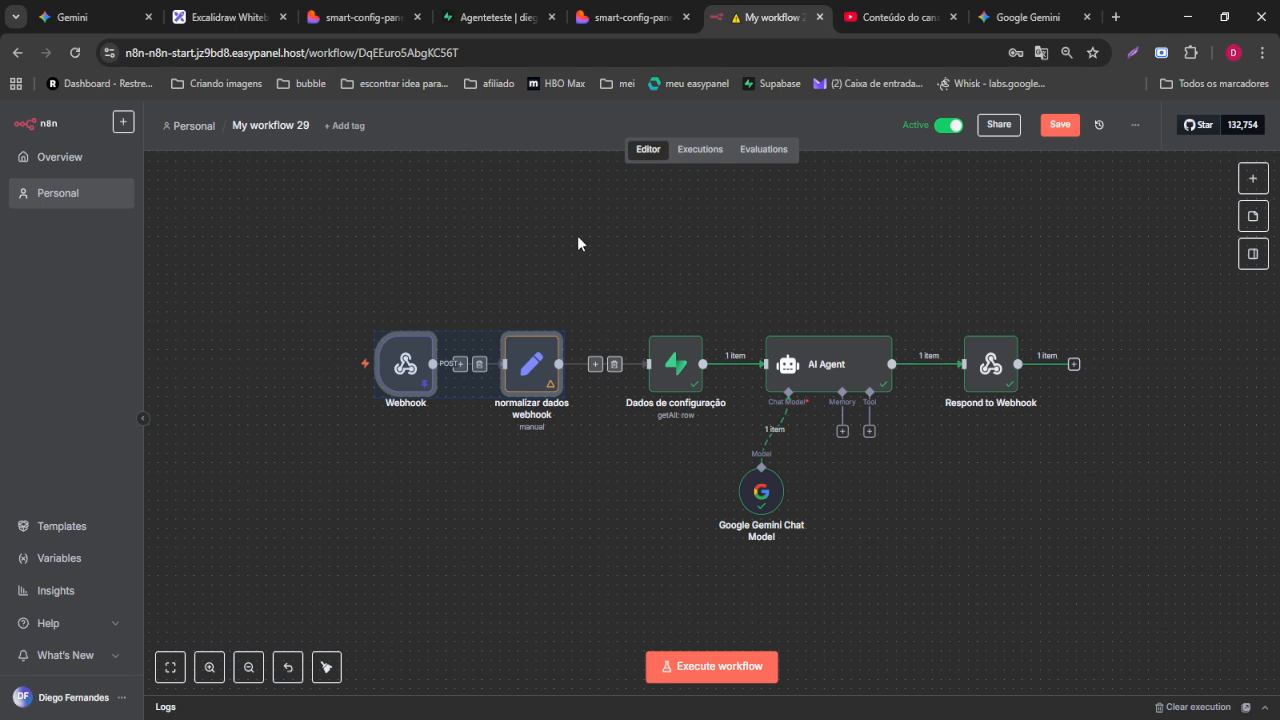
left_click(423, 270)
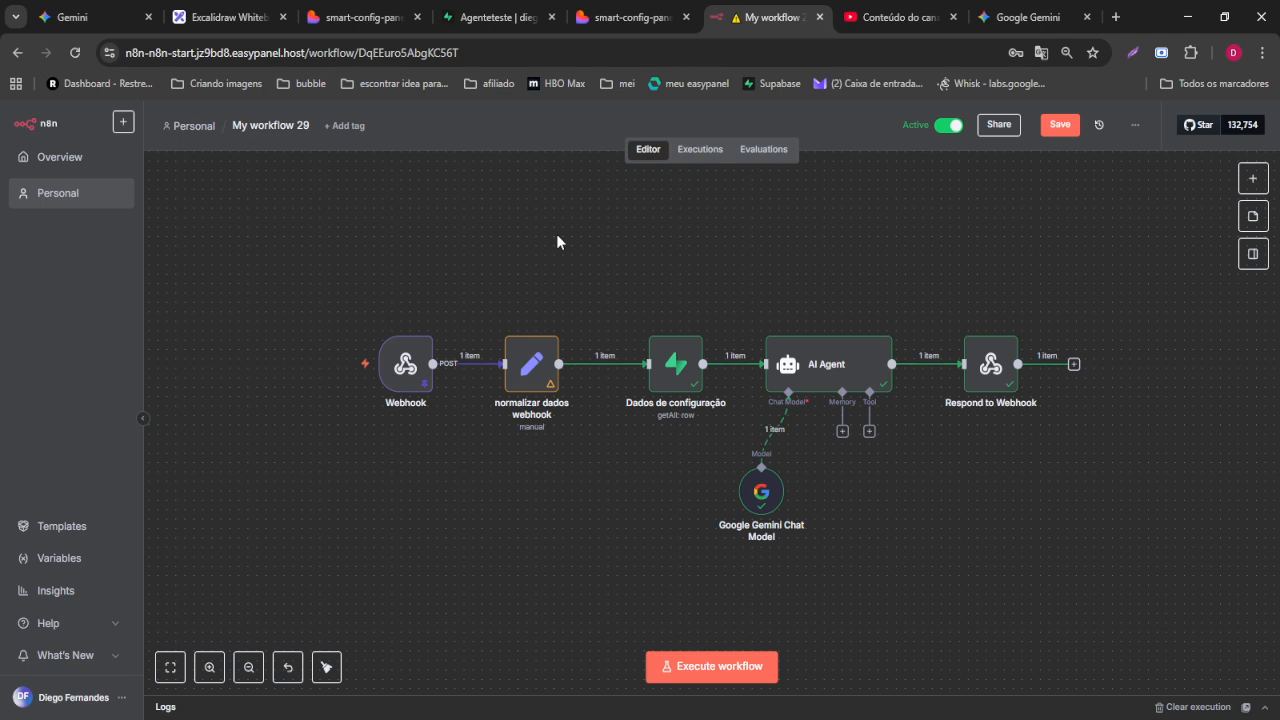
- Switch to the Lovable preview, open the post generator, and generate a post on "como criar um micro saas n8n e supabase"
left_click(632, 17)
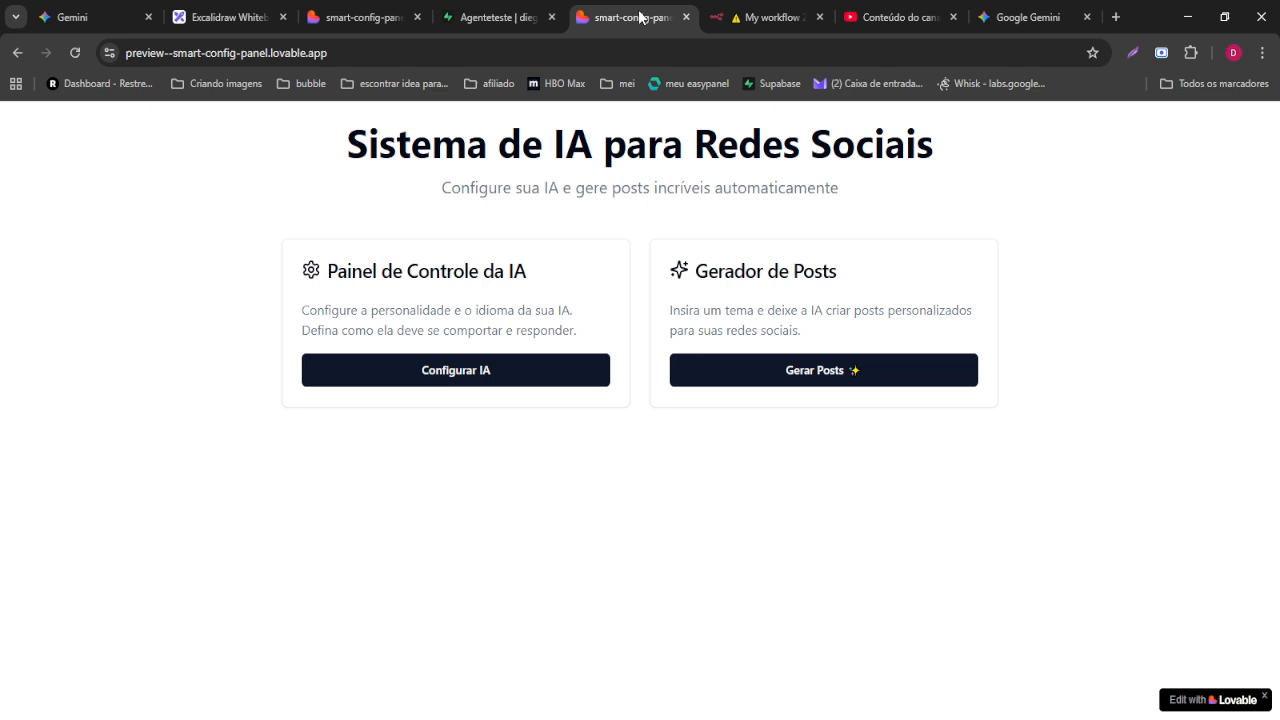
left_click(815, 372)
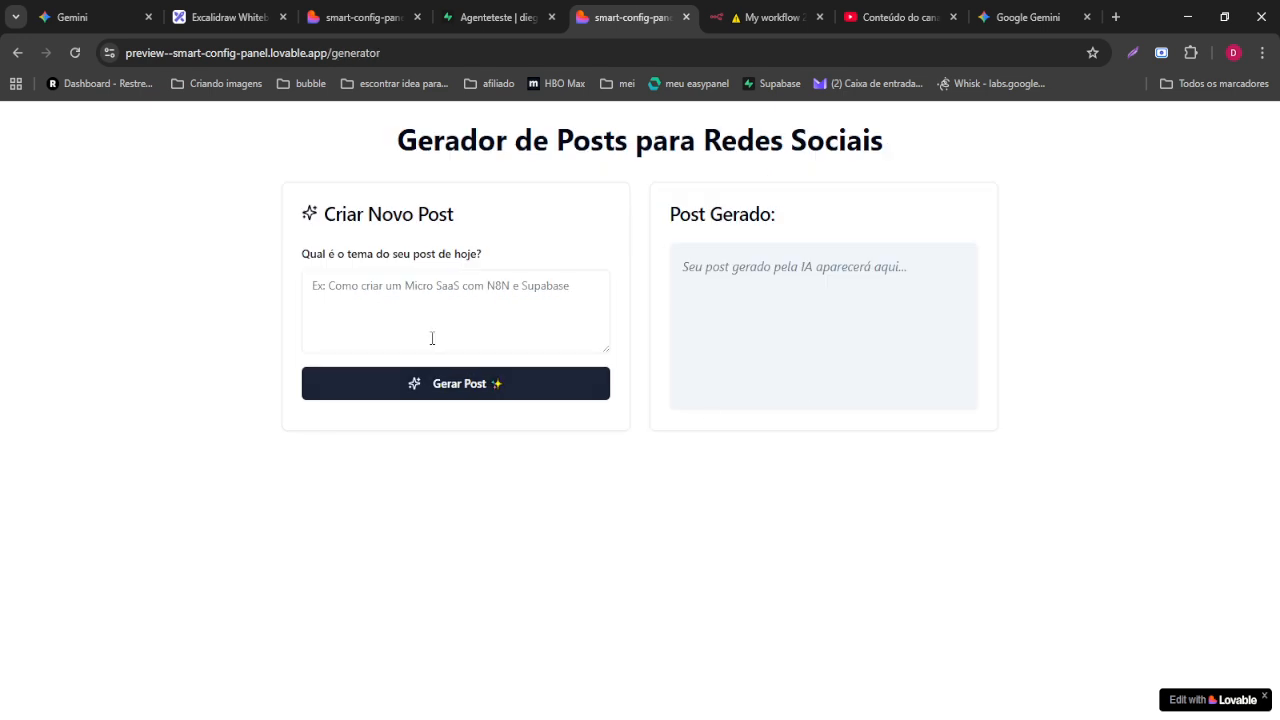
left_click(380, 314)
left_click_drag(311, 254, 512, 261)
left_click(459, 290)
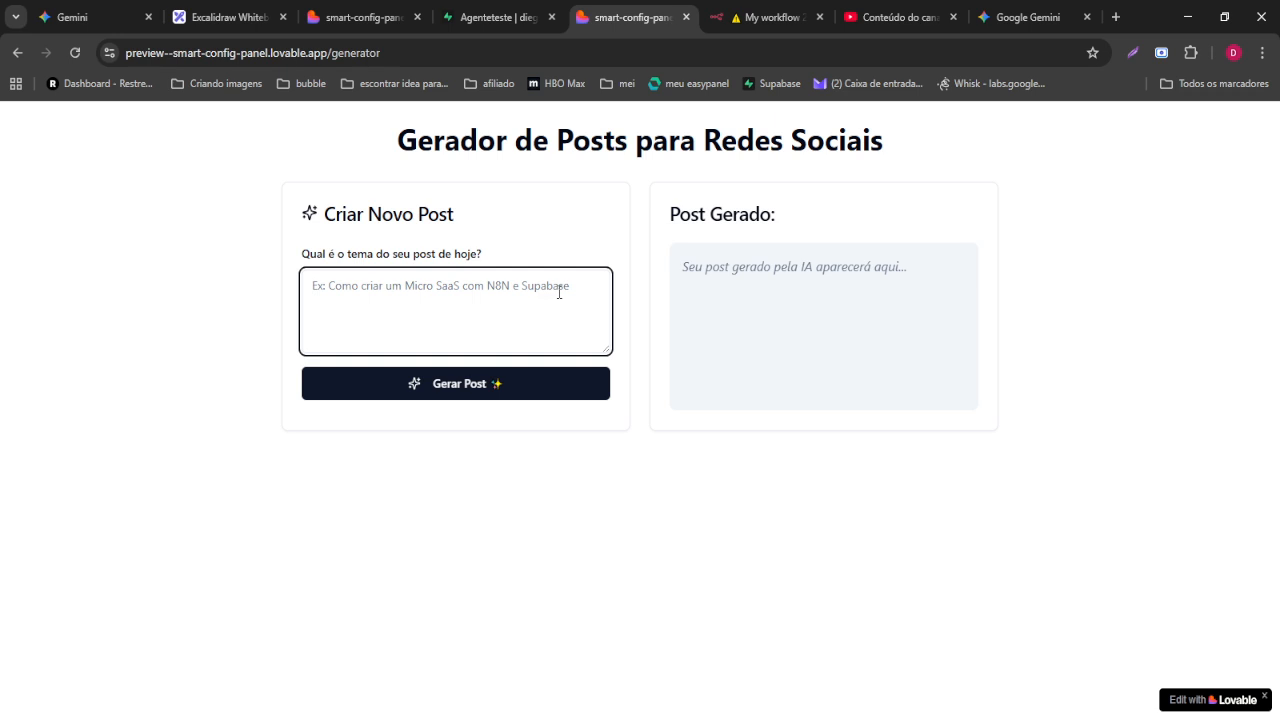
type("como")
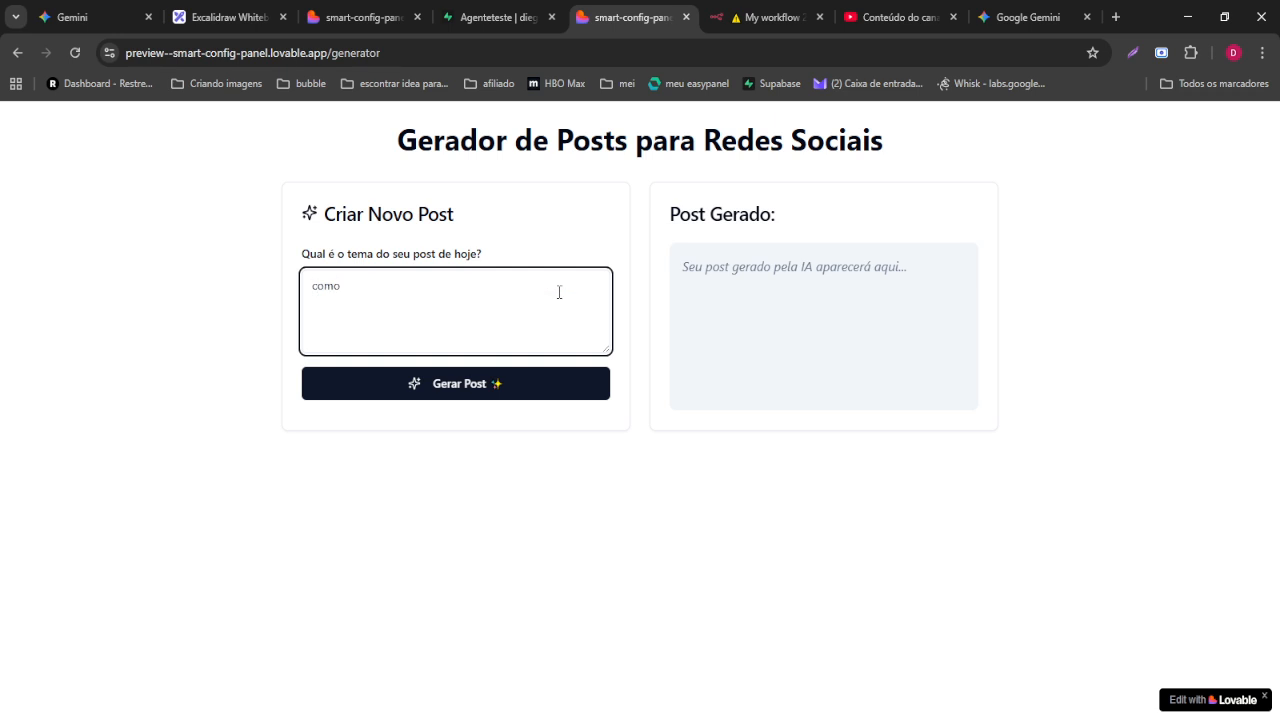
type(" criar um micro saas n8n e supabase")
left_click(477, 390)
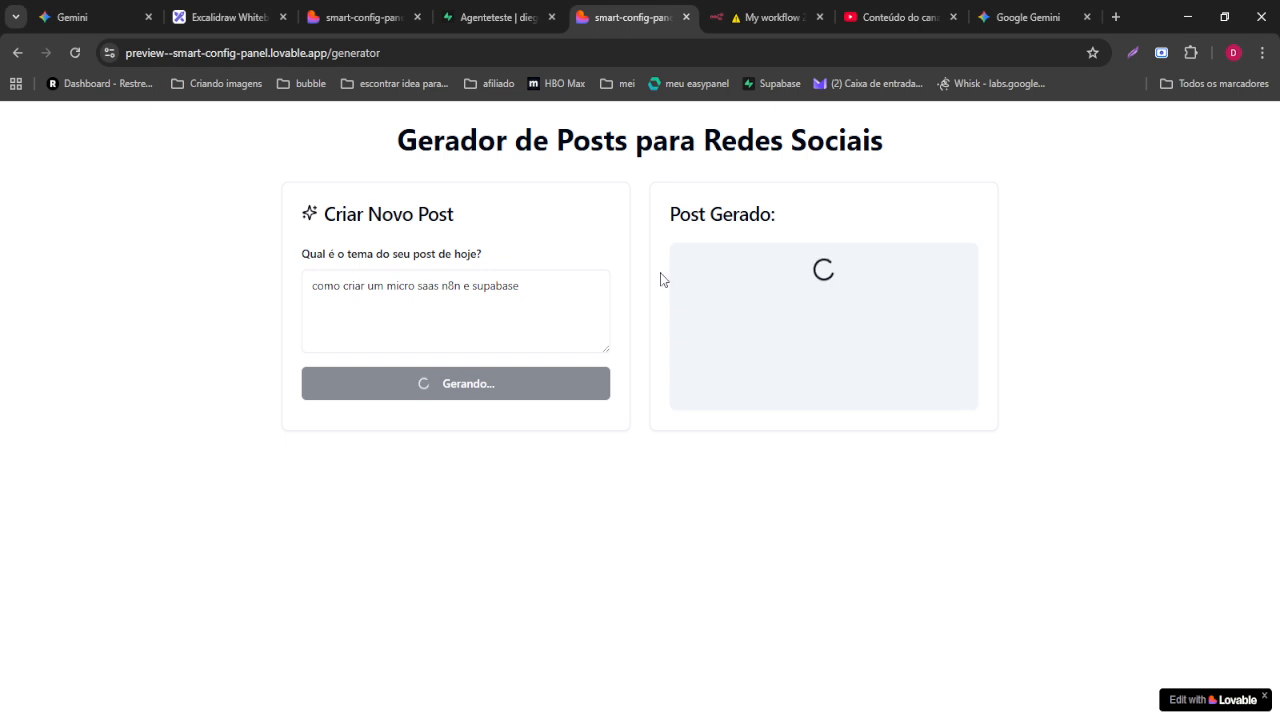
- Switch to n8n and open the workflow's newest execution, started Aug 26 at 17:25:08
left_click(768, 18)
left_click(700, 150)
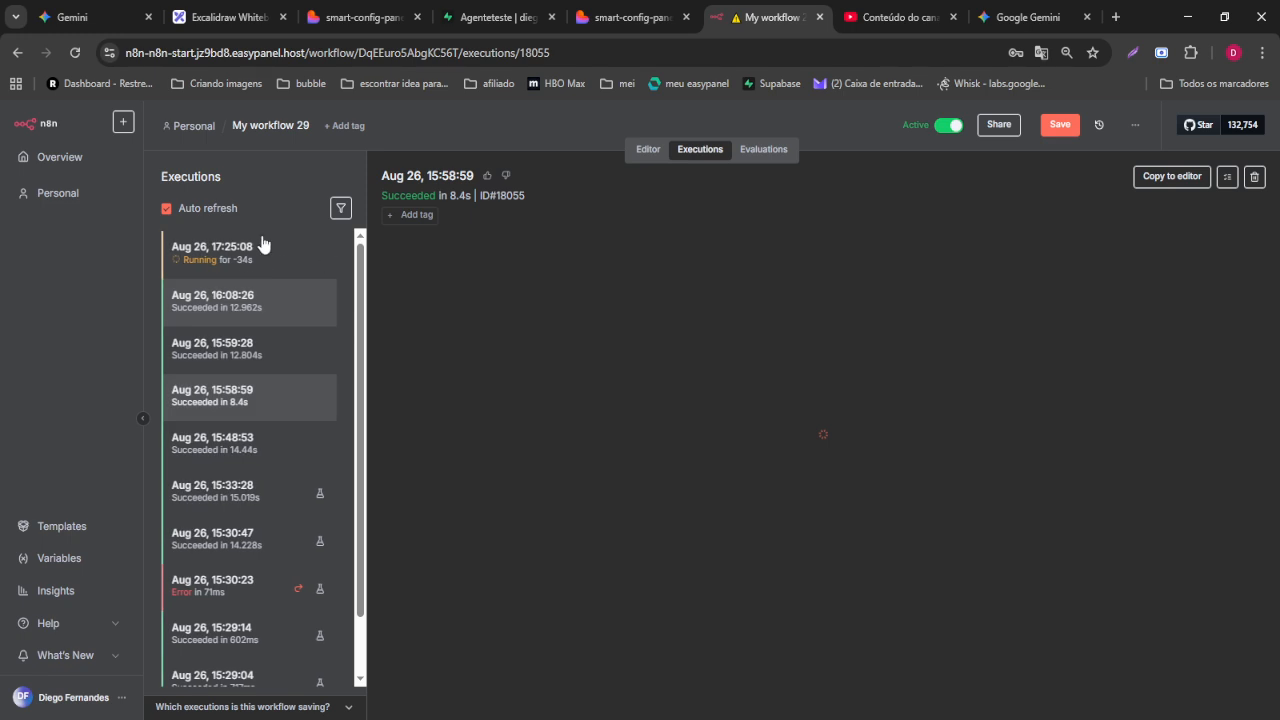
left_click(253, 298)
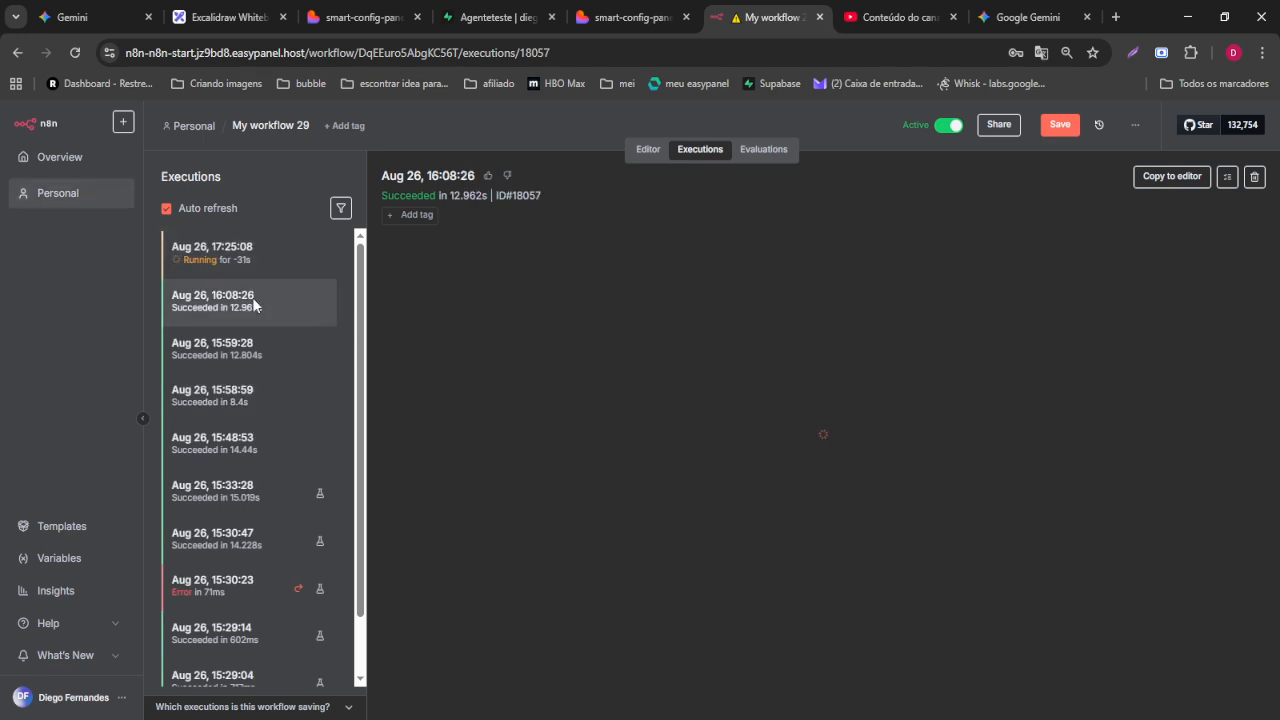
left_click(240, 258)
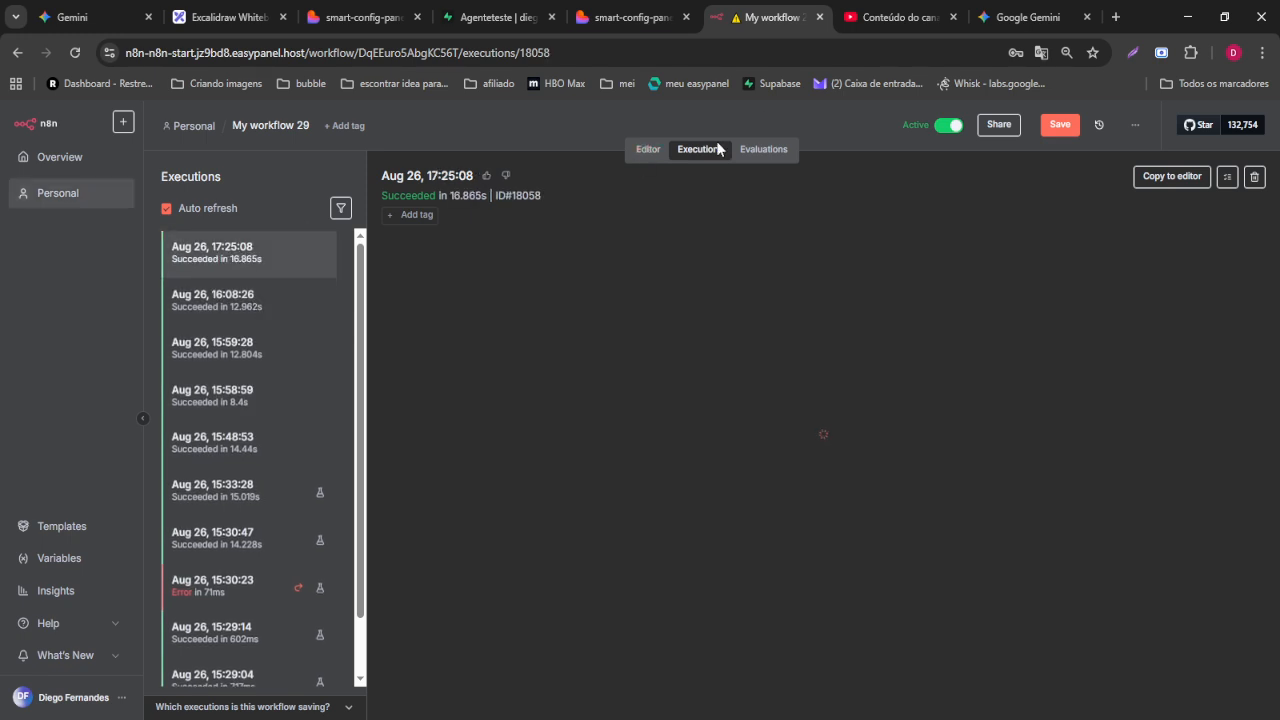
- Return to the Lovable preview and read the generated post through to its hashtags, highlighting its opening line
left_click(628, 17)
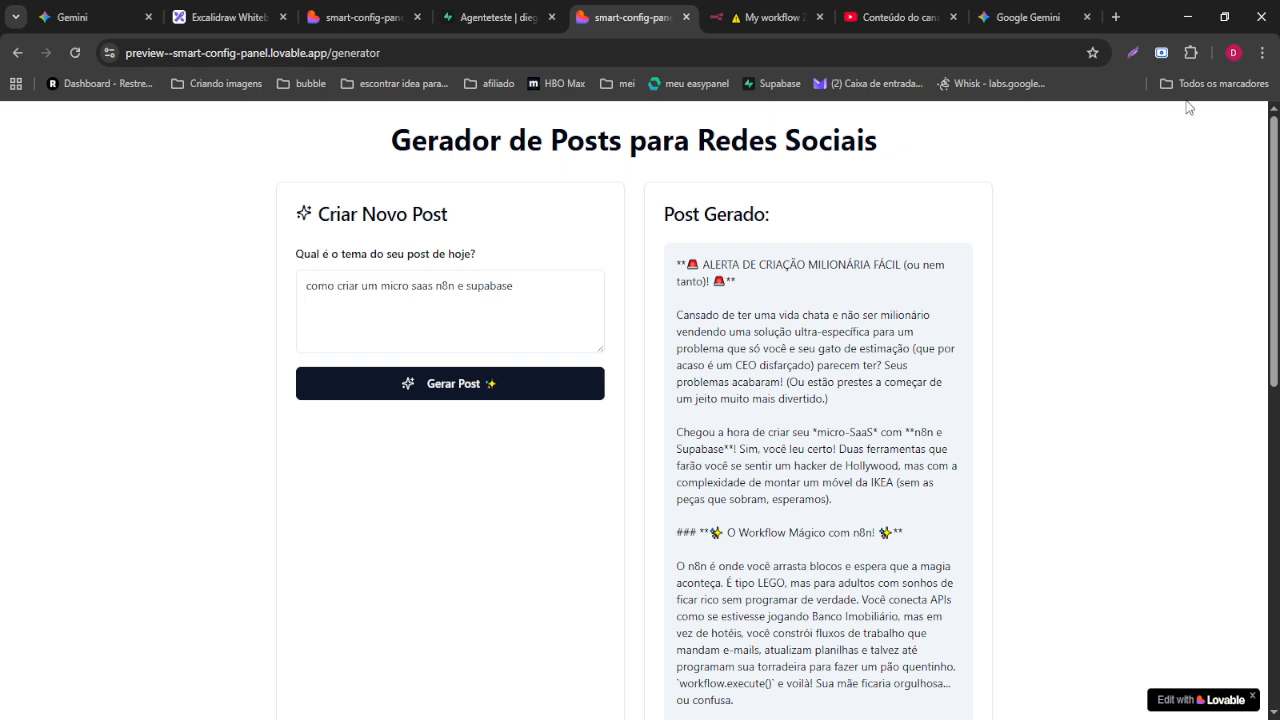
left_click_drag(701, 265, 1013, 257)
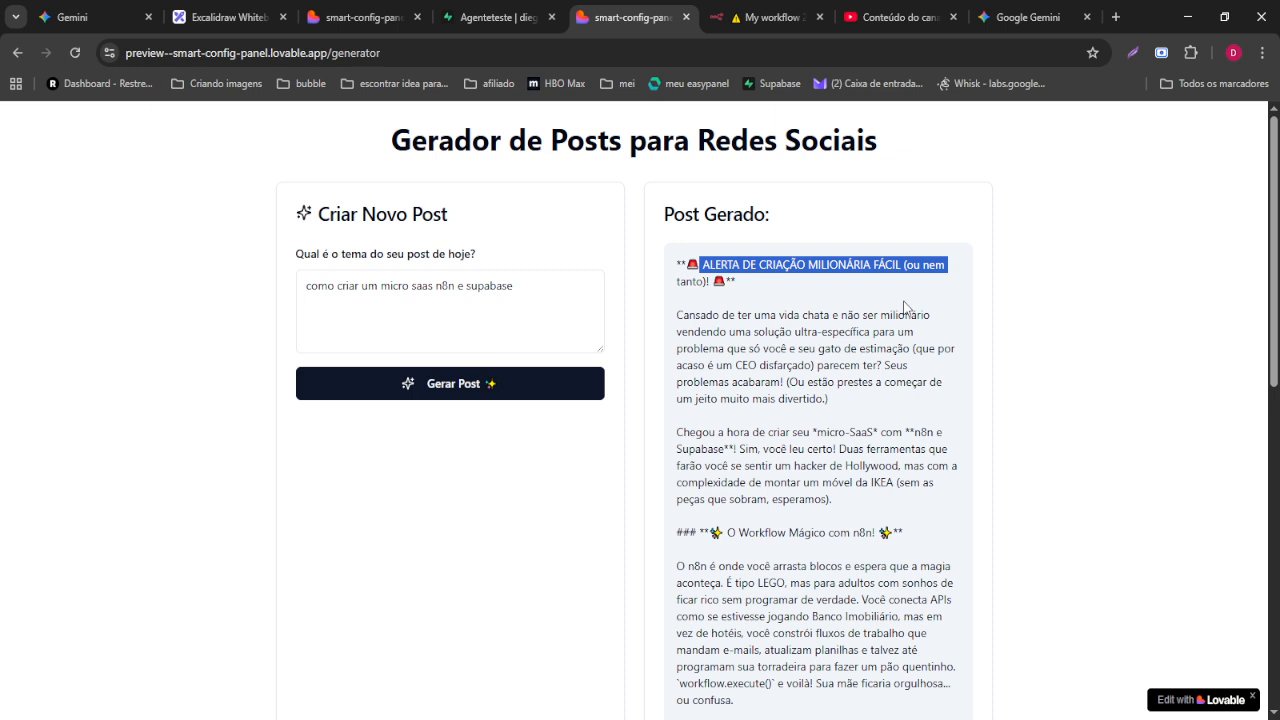
scroll(908, 420, "down", 4)
scroll(908, 420, "down", 4)
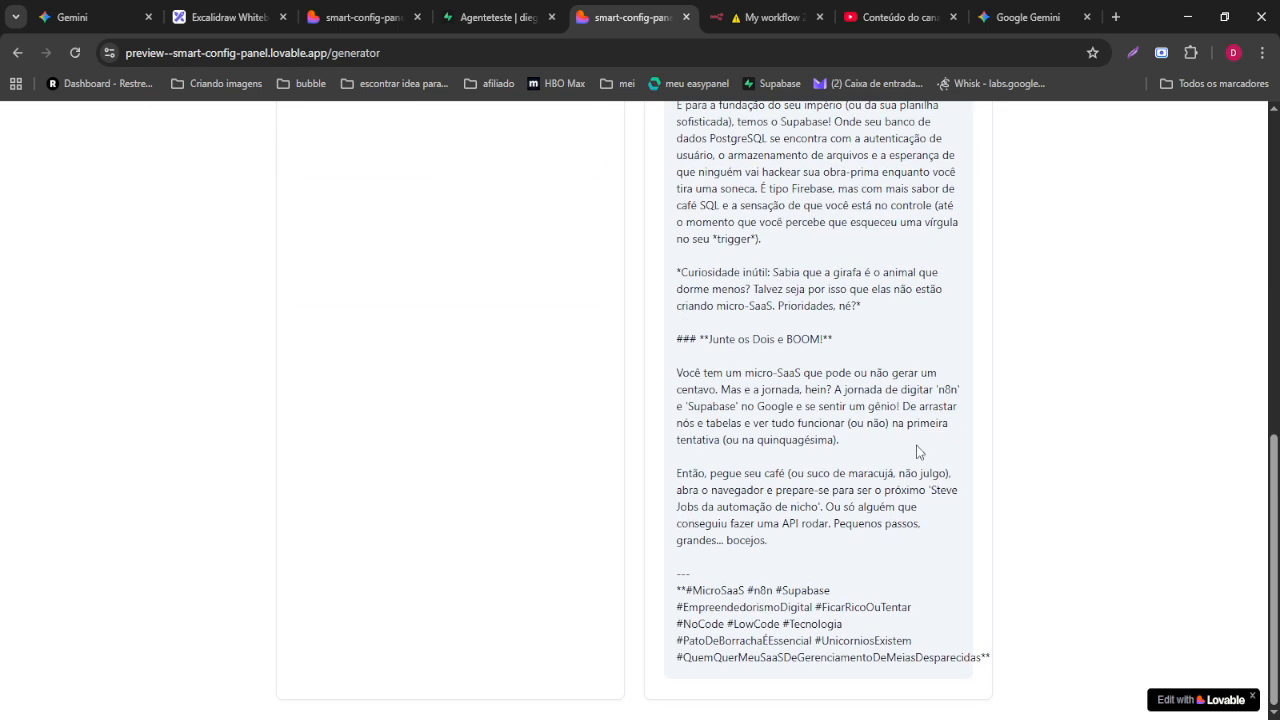
scroll(880, 510, "up", 6)
scroll(885, 519, "up", 5)
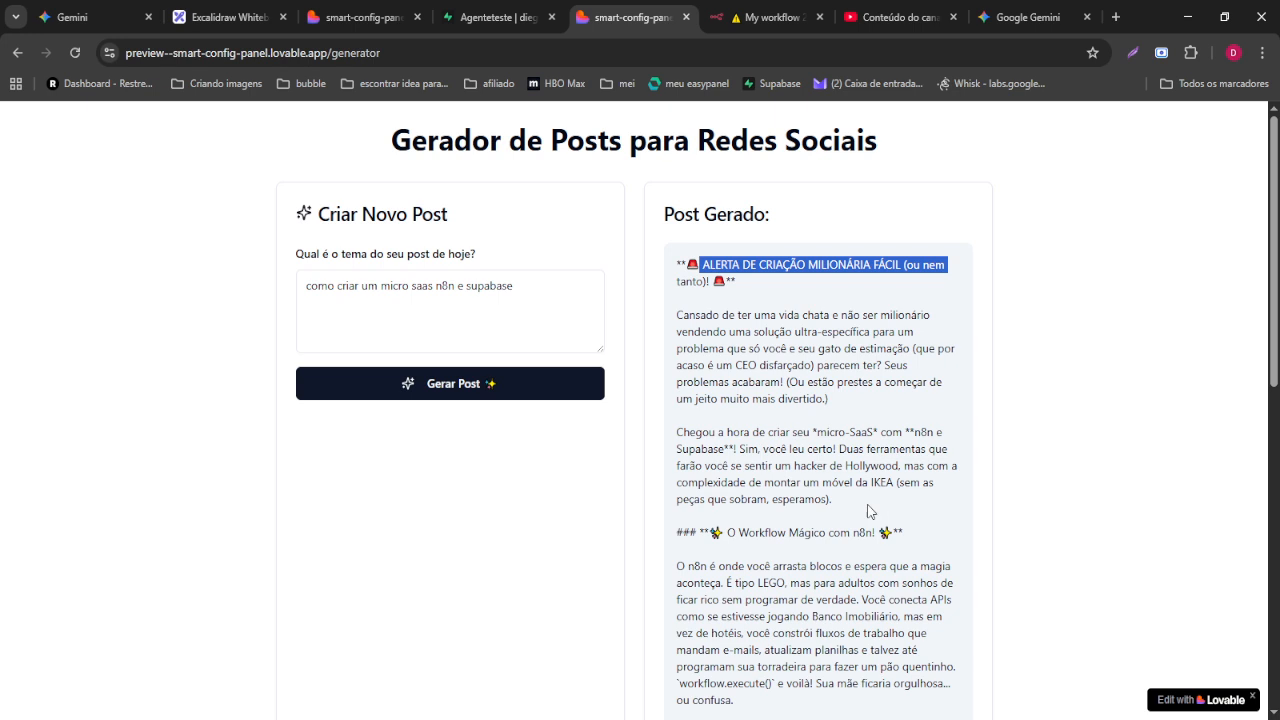
- Open the Painel de Controle da IA settings, set the output language to Inglês, and save the changes
key("alt+Left")
left_click(491, 376)
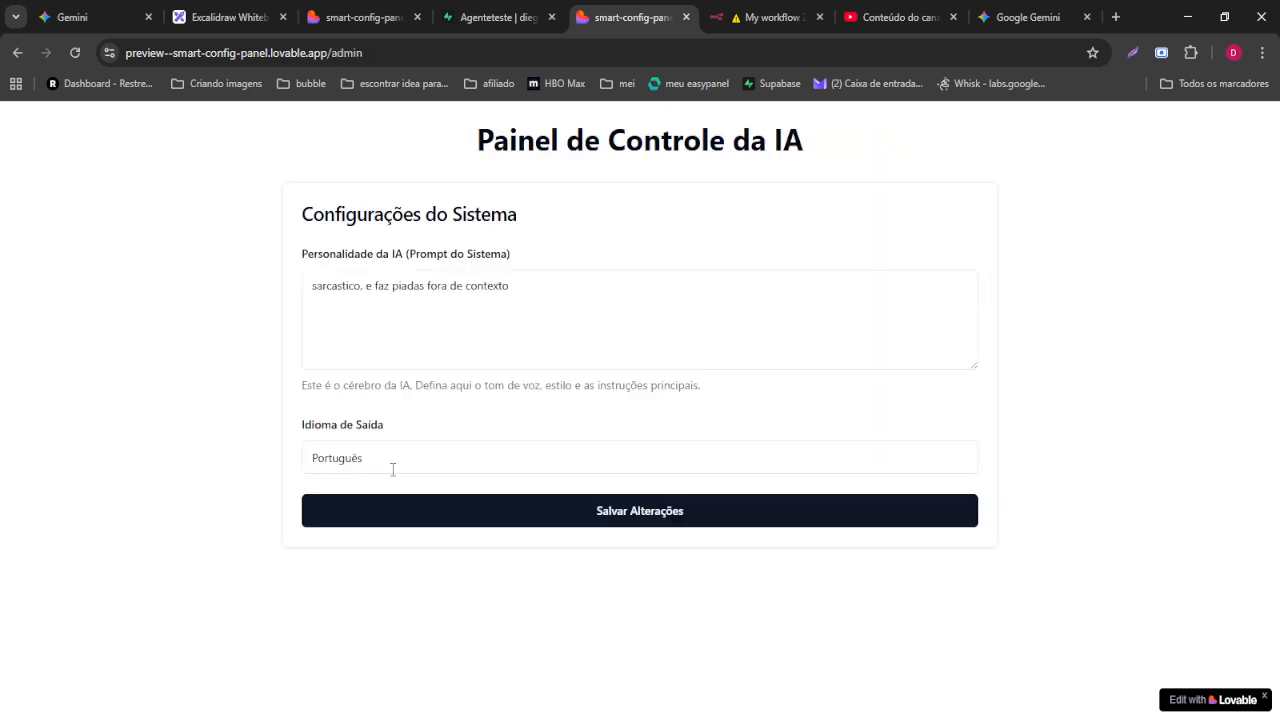
double_click(393, 469)
type("Ingl^")
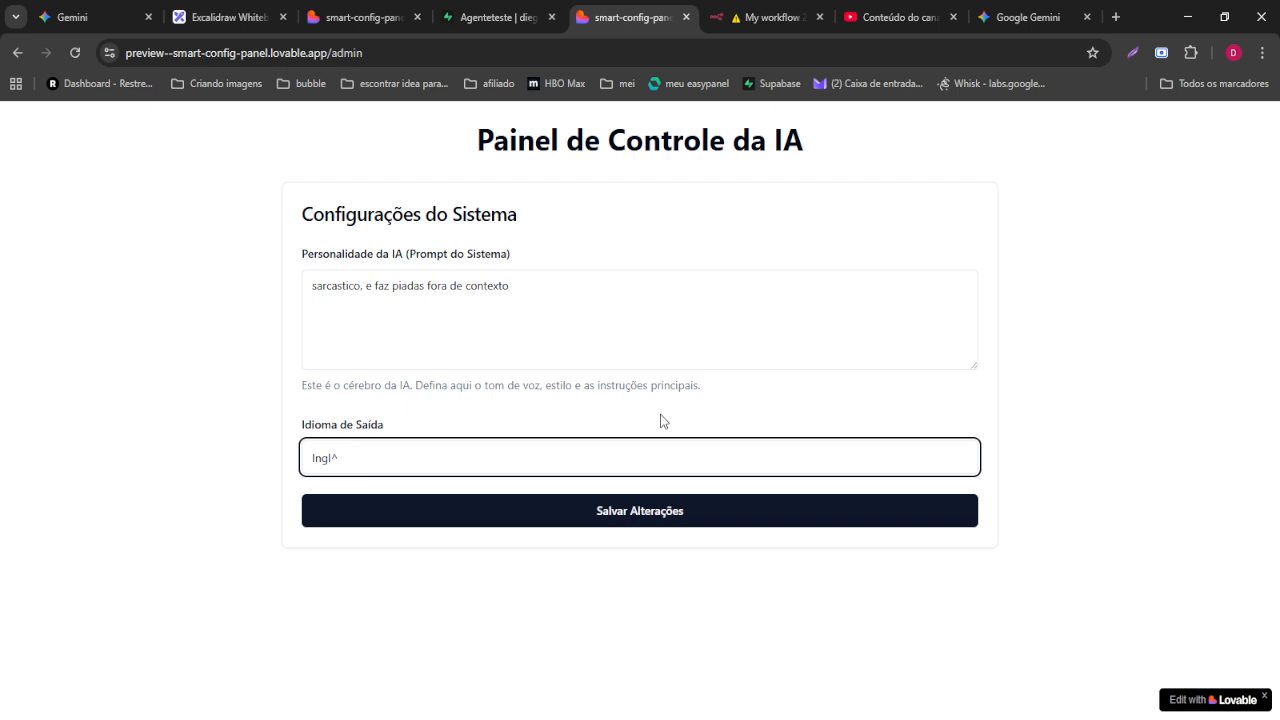
type("Çeês")
left_click(687, 561)
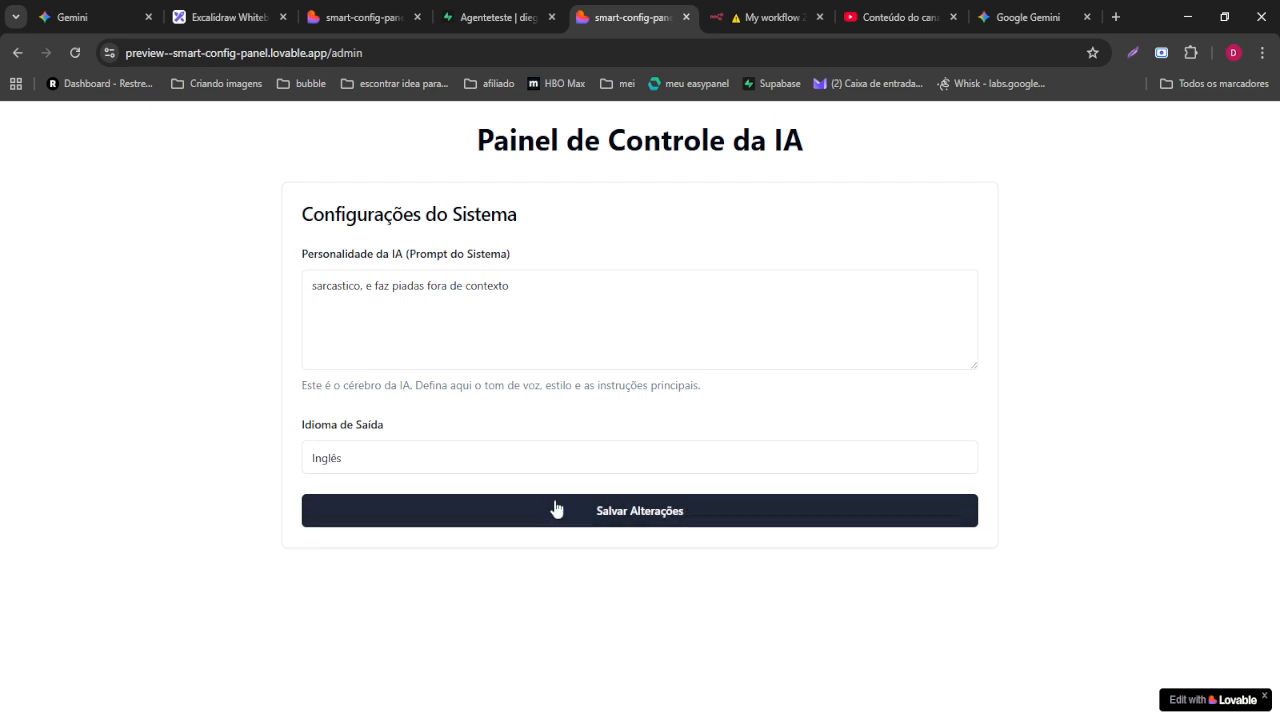
left_click(590, 508)
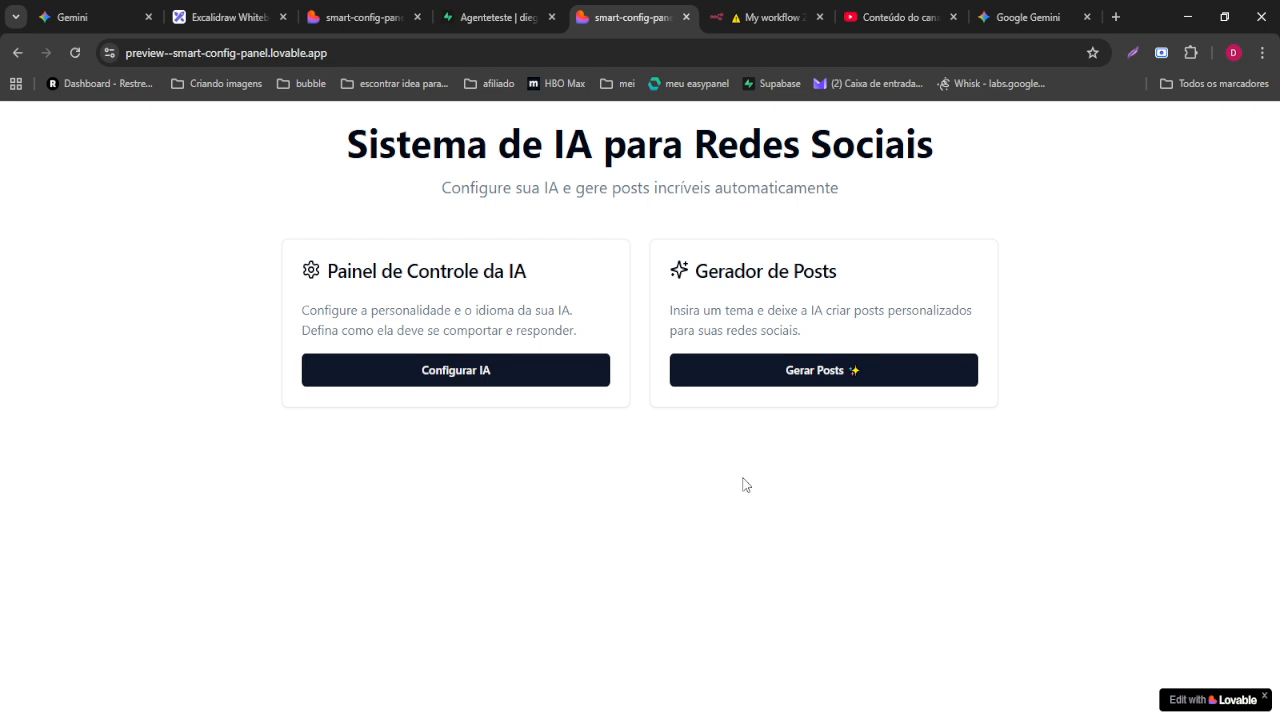
- Open the post generator and enter the theme "gere um post informatico sobre o suapabase"
left_click(846, 369)
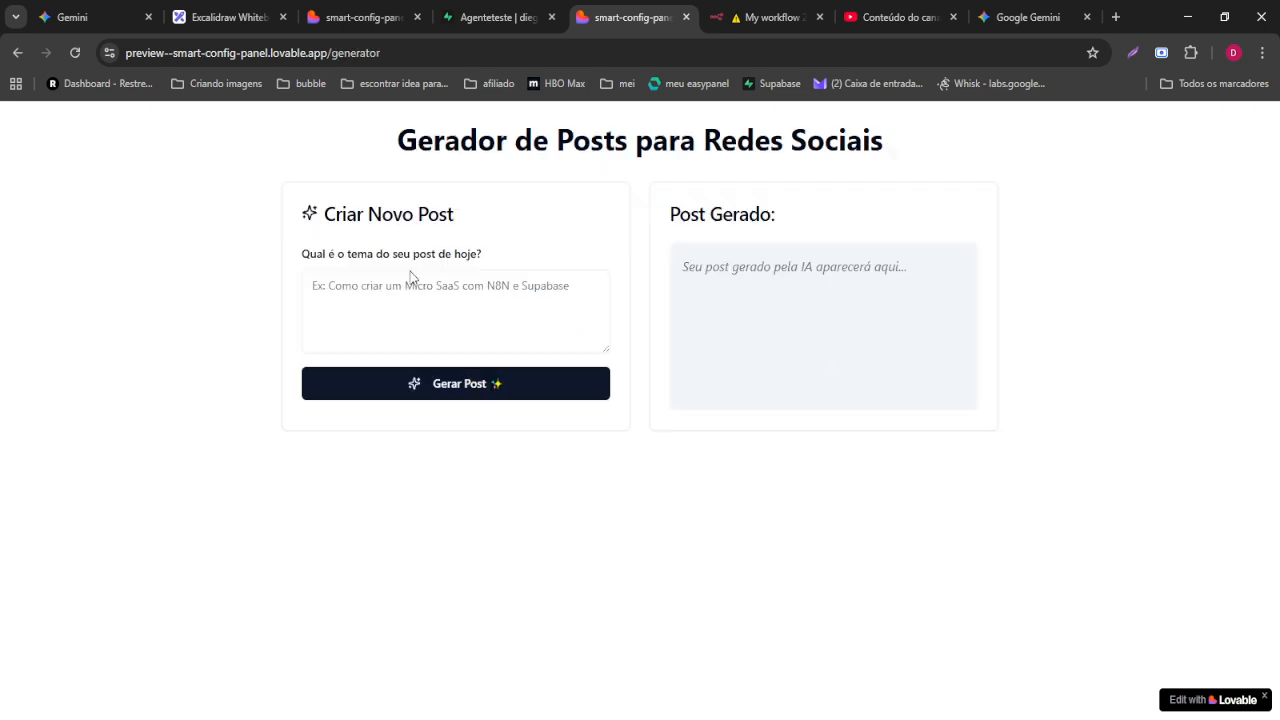
left_click(445, 275)
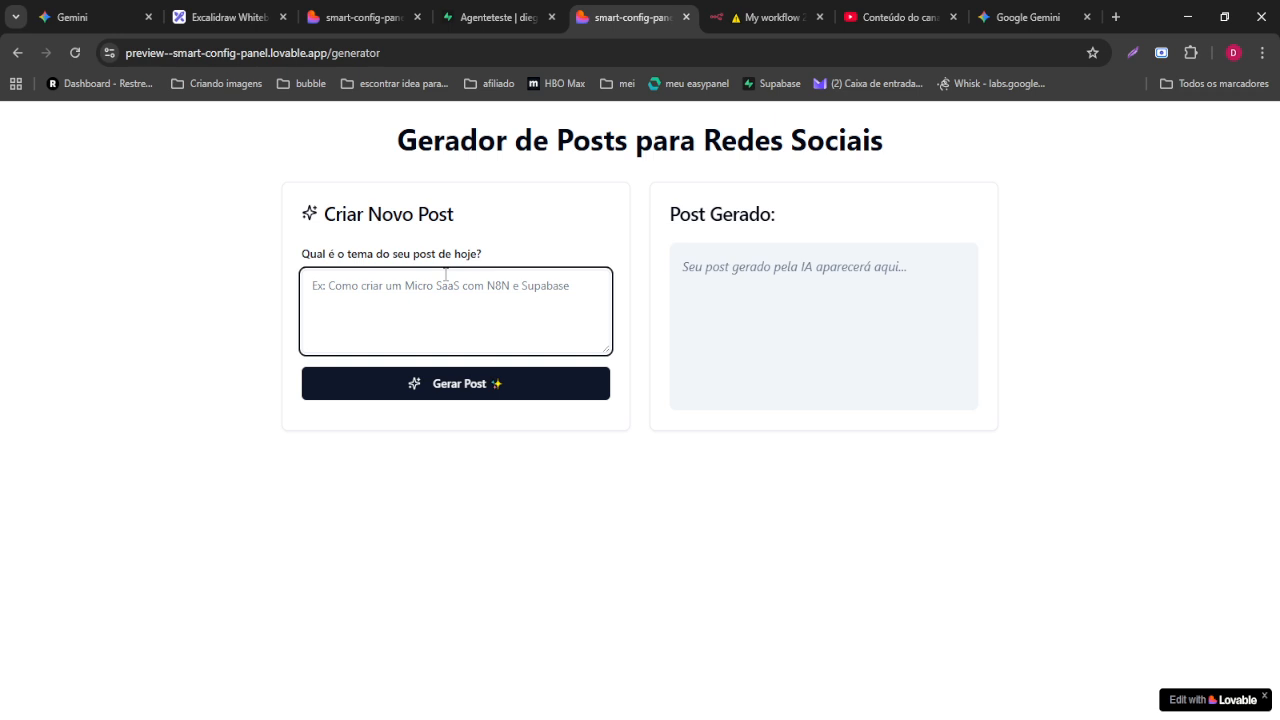
type("gere um p")
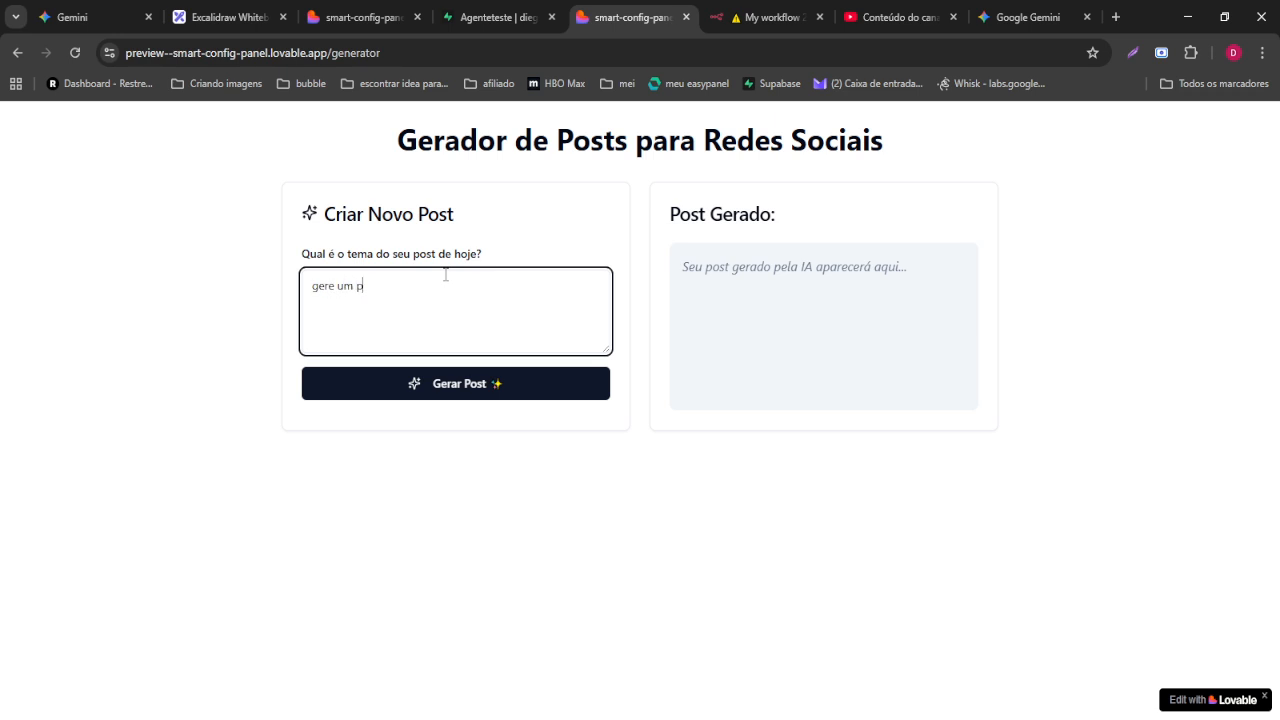
type("ost informatico sobre o suapabase")
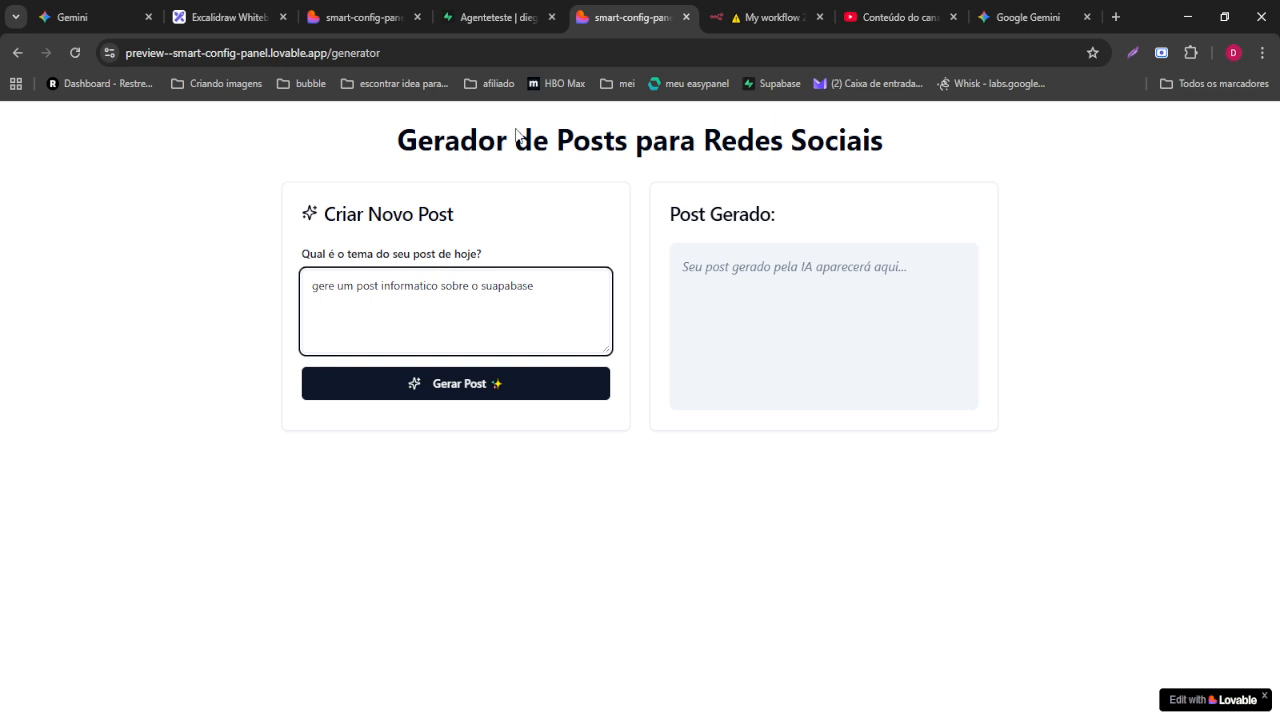
- Switch to Supabase, refresh the regras_do_sistema table to check the language setting, and return to the Lovable post generator
left_click(457, 10)
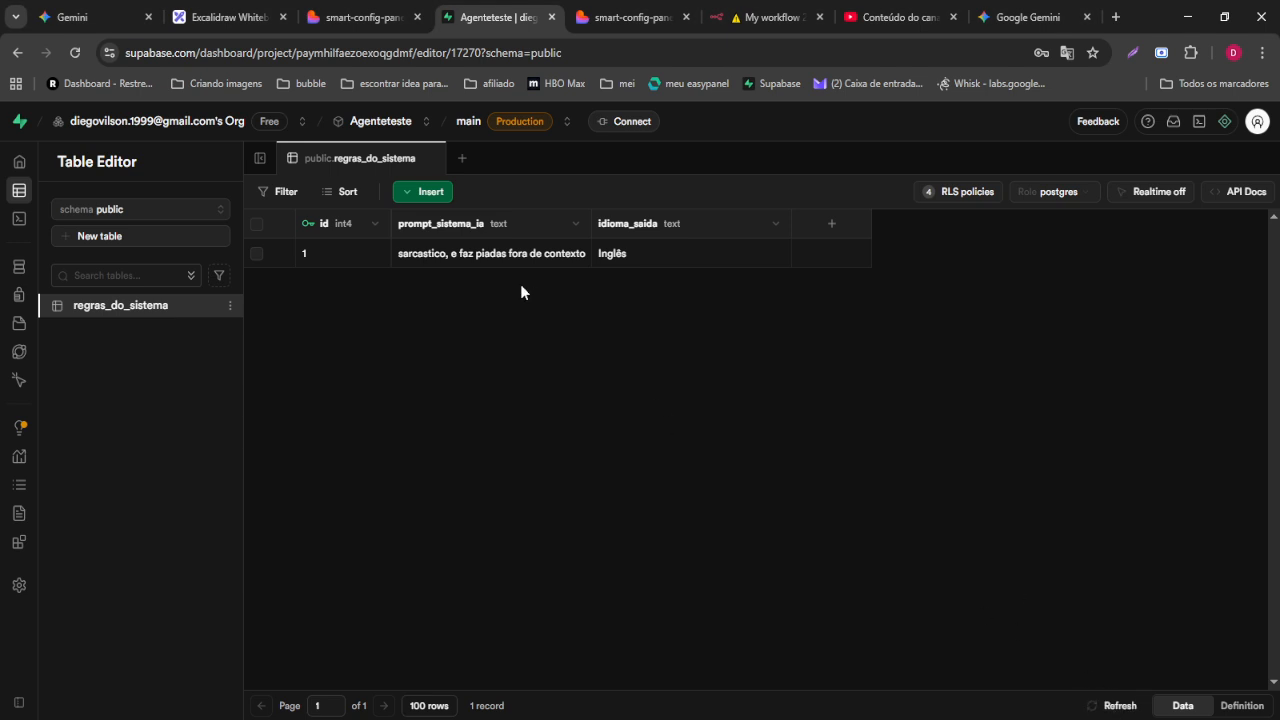
left_click(1116, 706)
left_click(635, 17)
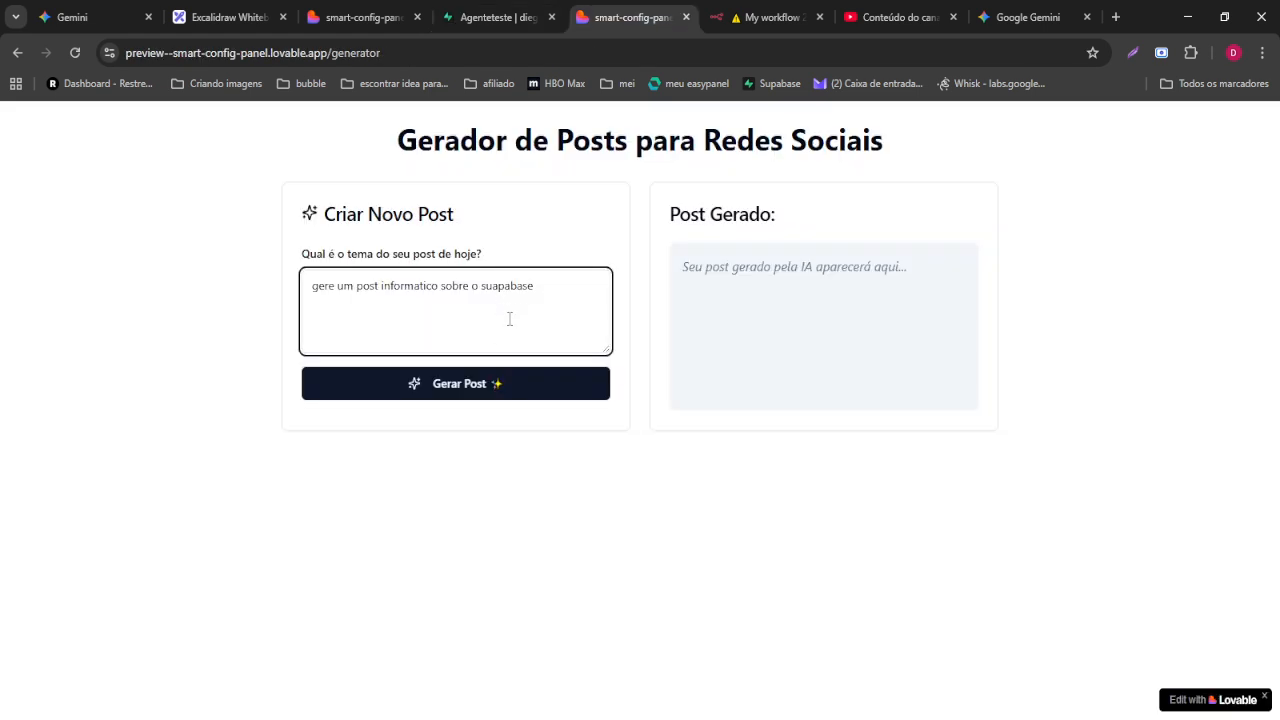
- Generate the post for the entered Supabase theme and read it through to its hashtags
left_click(500, 384)
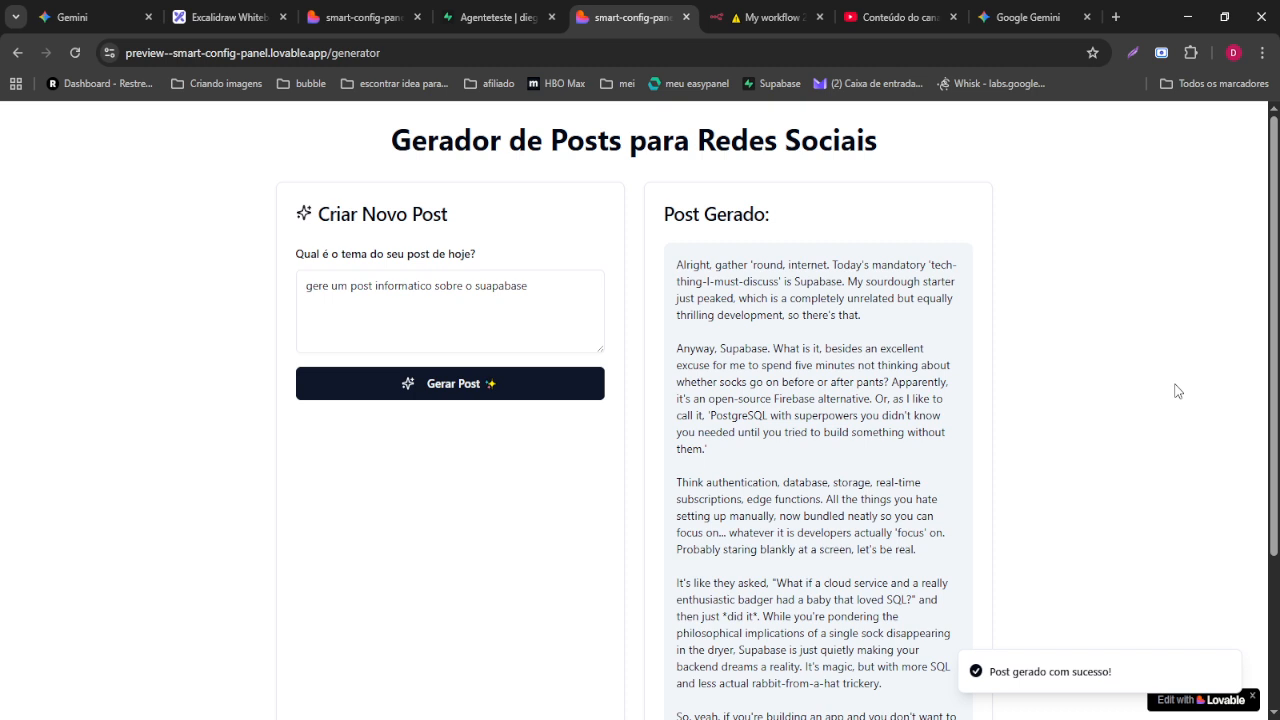
scroll(1003, 384, "down", 2)
scroll(900, 350, "up", 2)
scroll(838, 320, "down", 2)
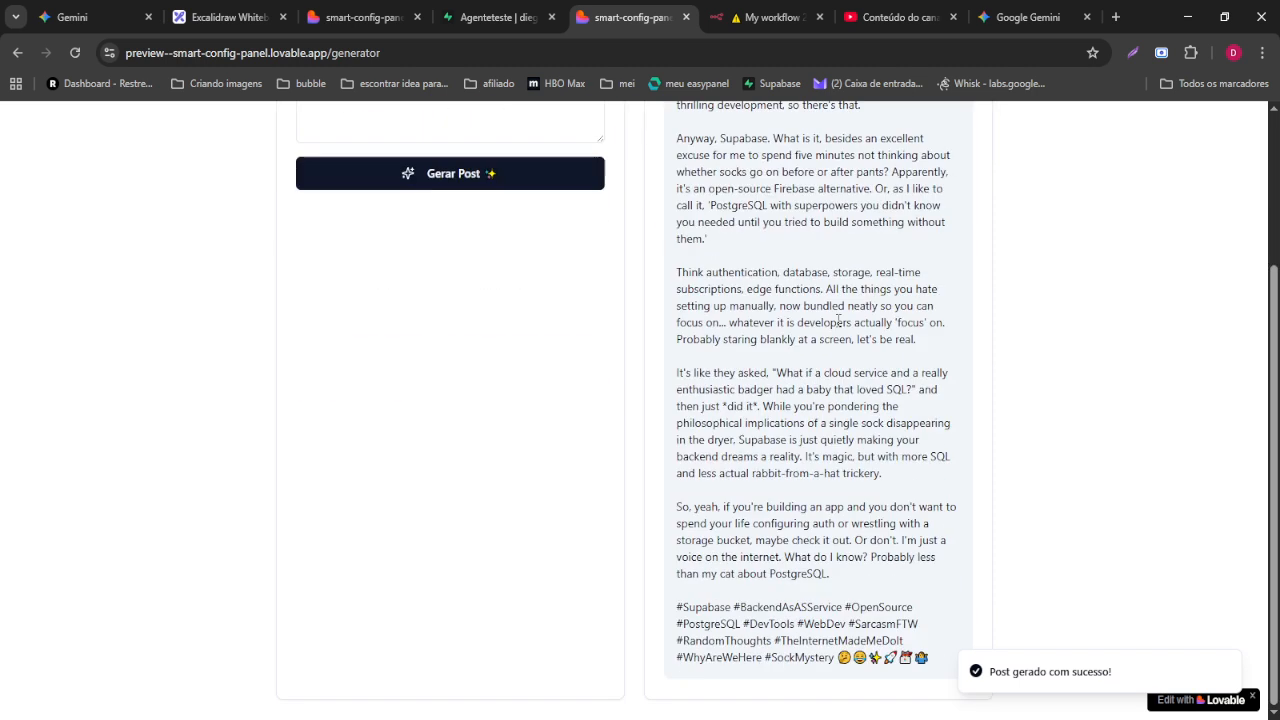
scroll(838, 320, "up", 2)
scroll(838, 320, "down", 1)
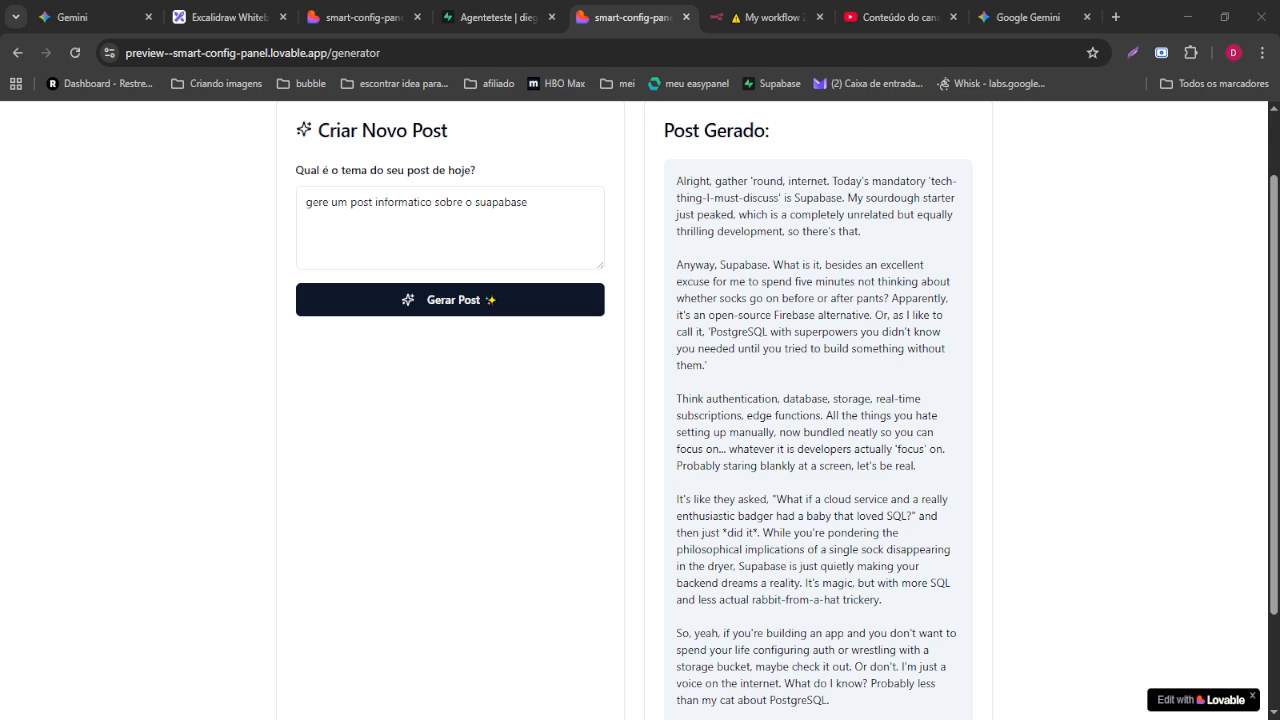
scroll(777, 411, "up", 1)
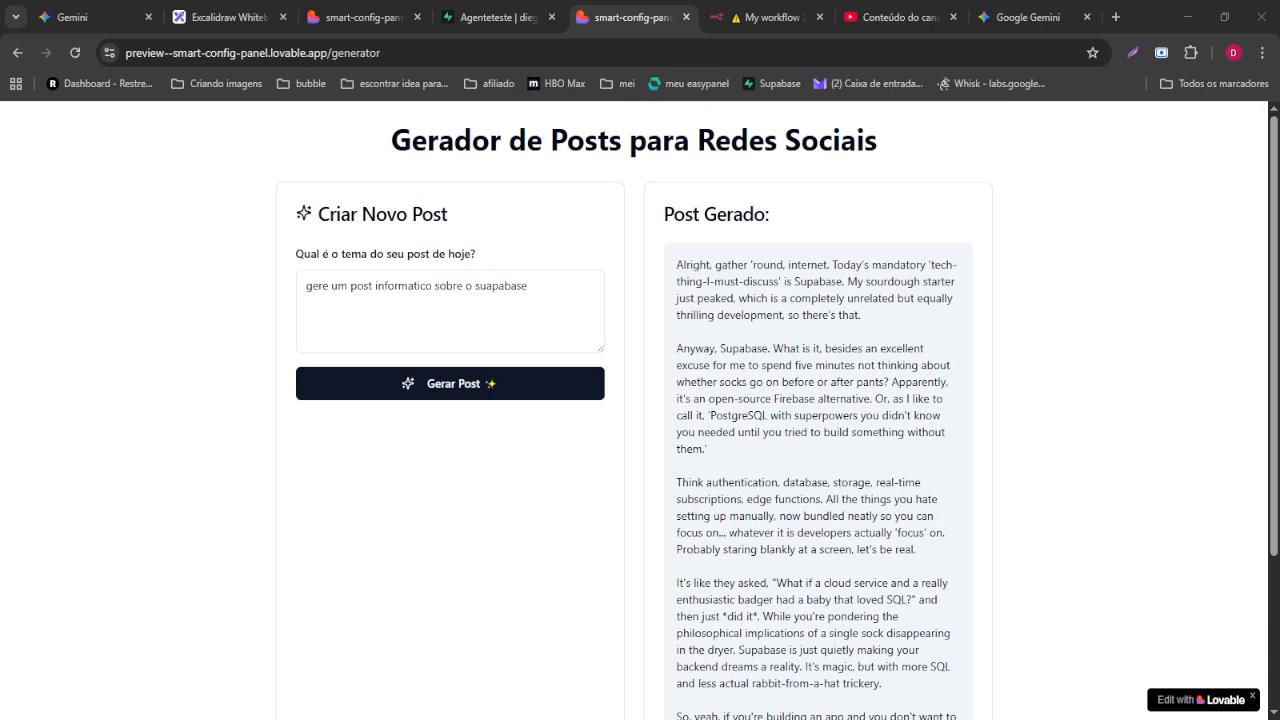
- Highlight the text of the generated post to check its language and tone, and clear the selection
left_click_drag(676, 263, 812, 571)
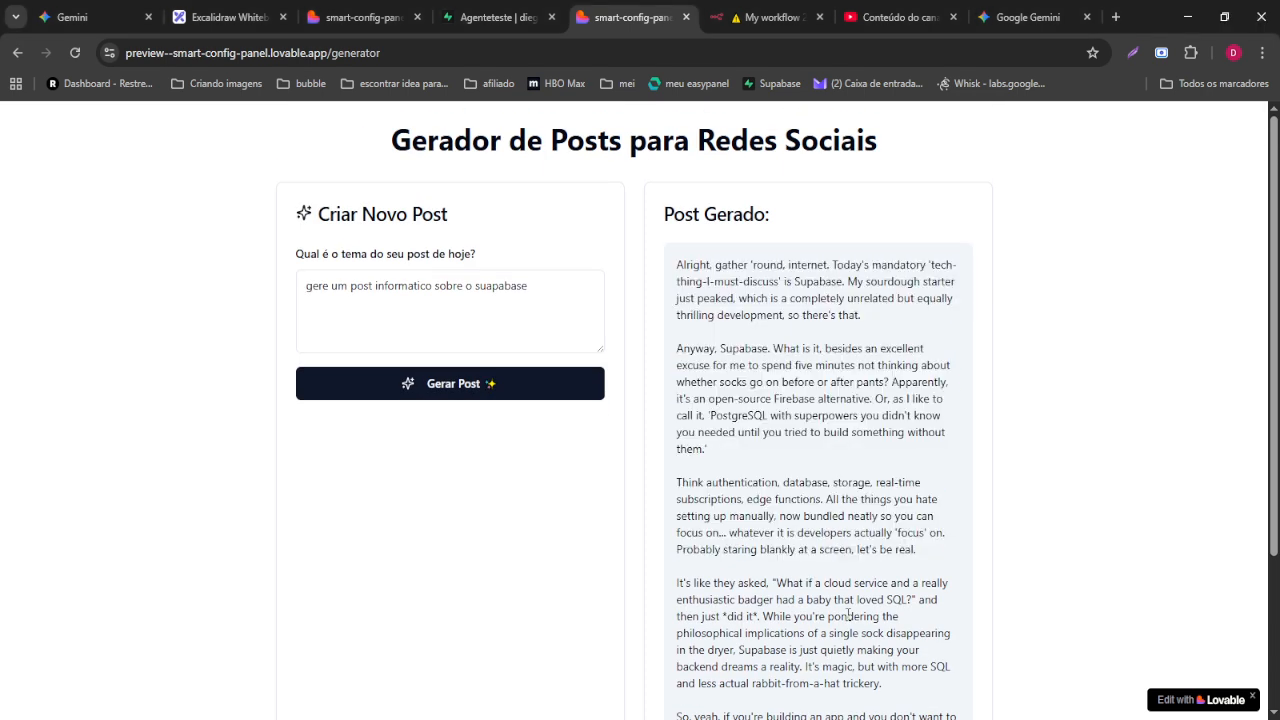
left_click_drag(846, 616, 714, 266)
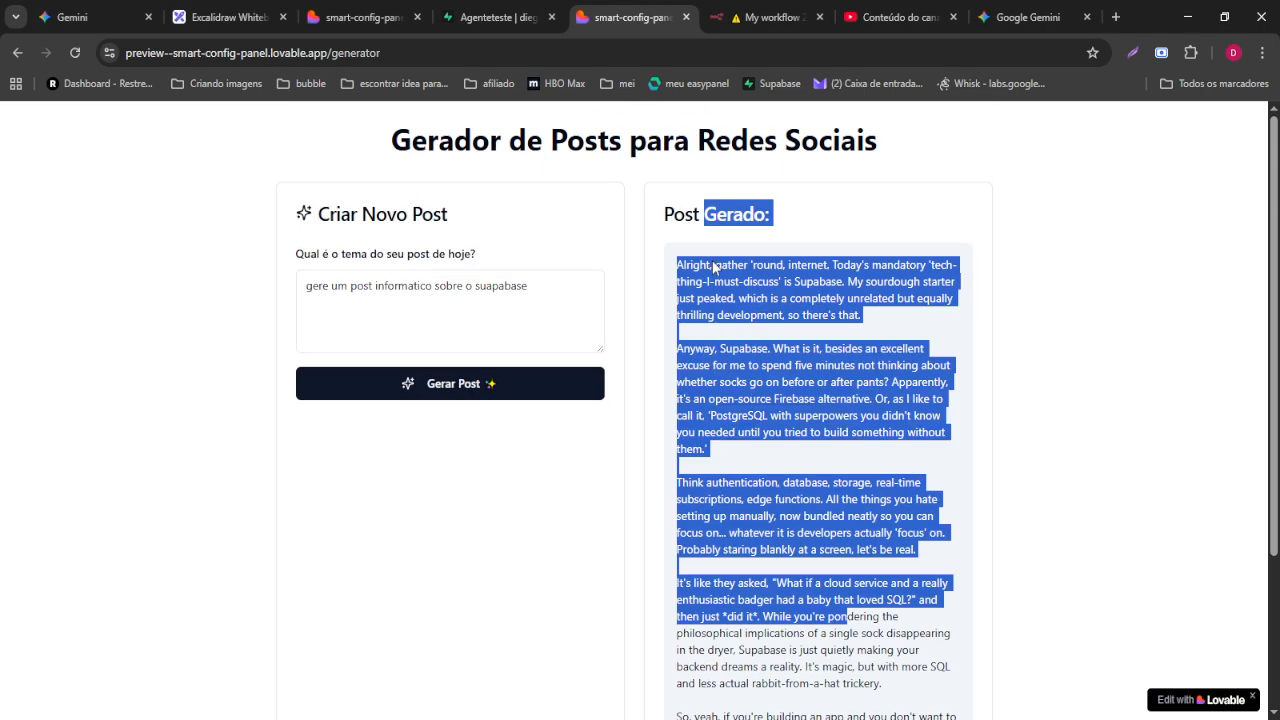
left_click(745, 362)
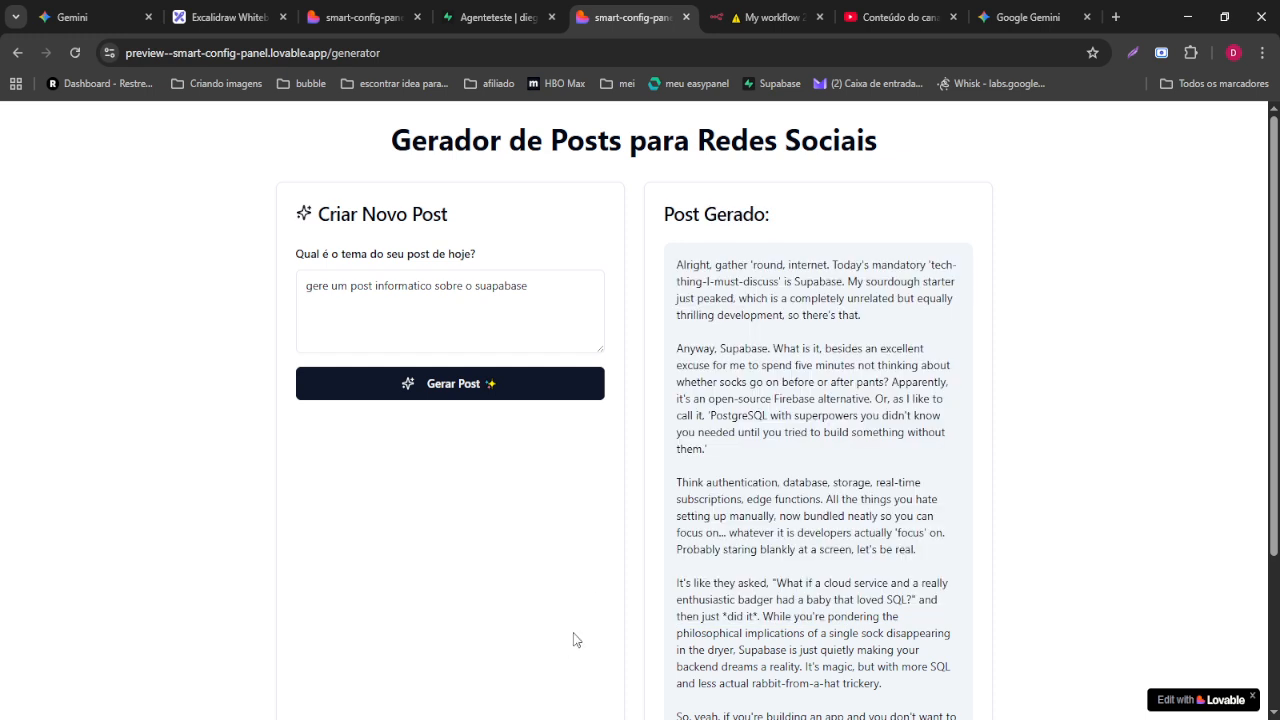
left_click(552, 719)
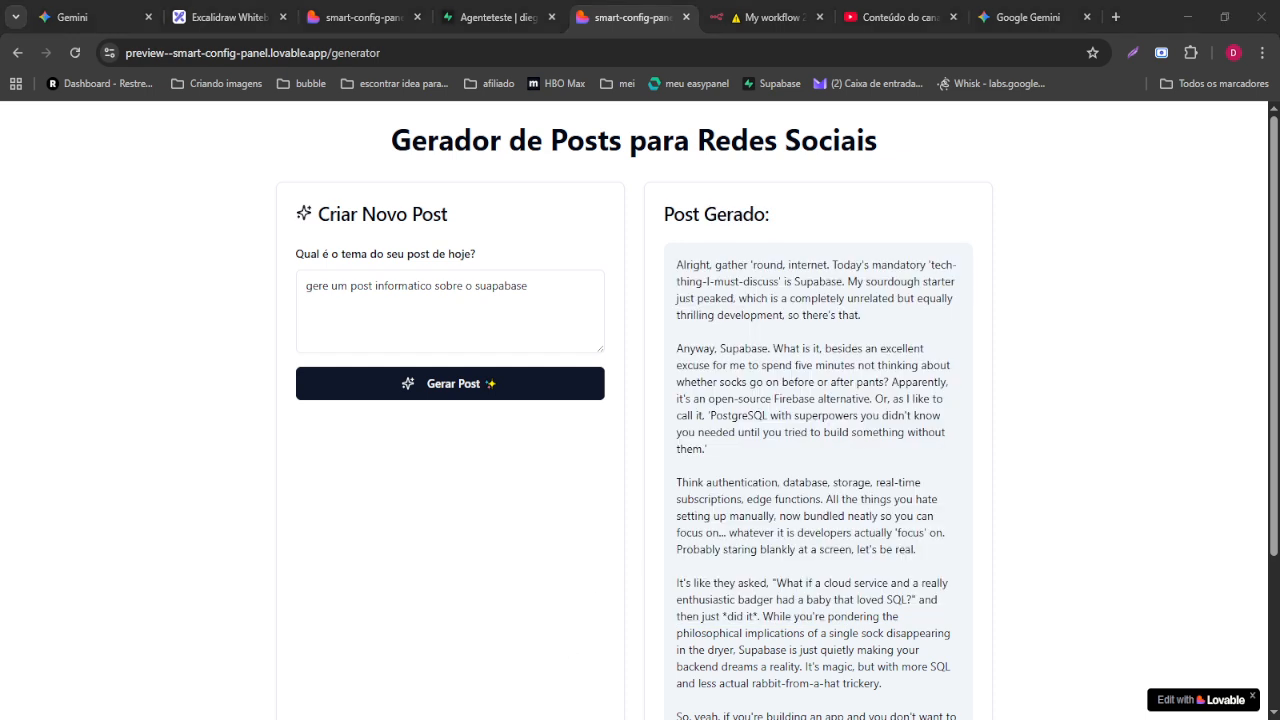
left_click(854, 436)
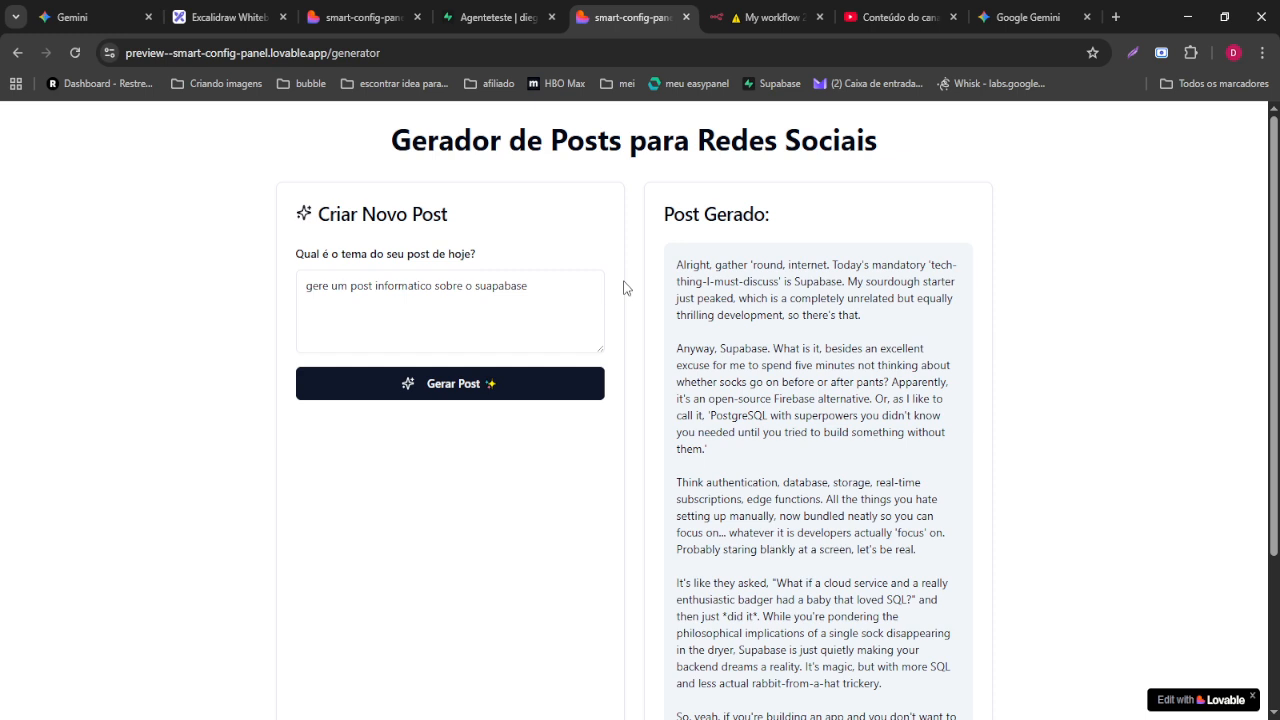
- Open the Painel de Controle da IA settings and highlight the personality prompt and the Idioma de Saída label
key("alt+Left")
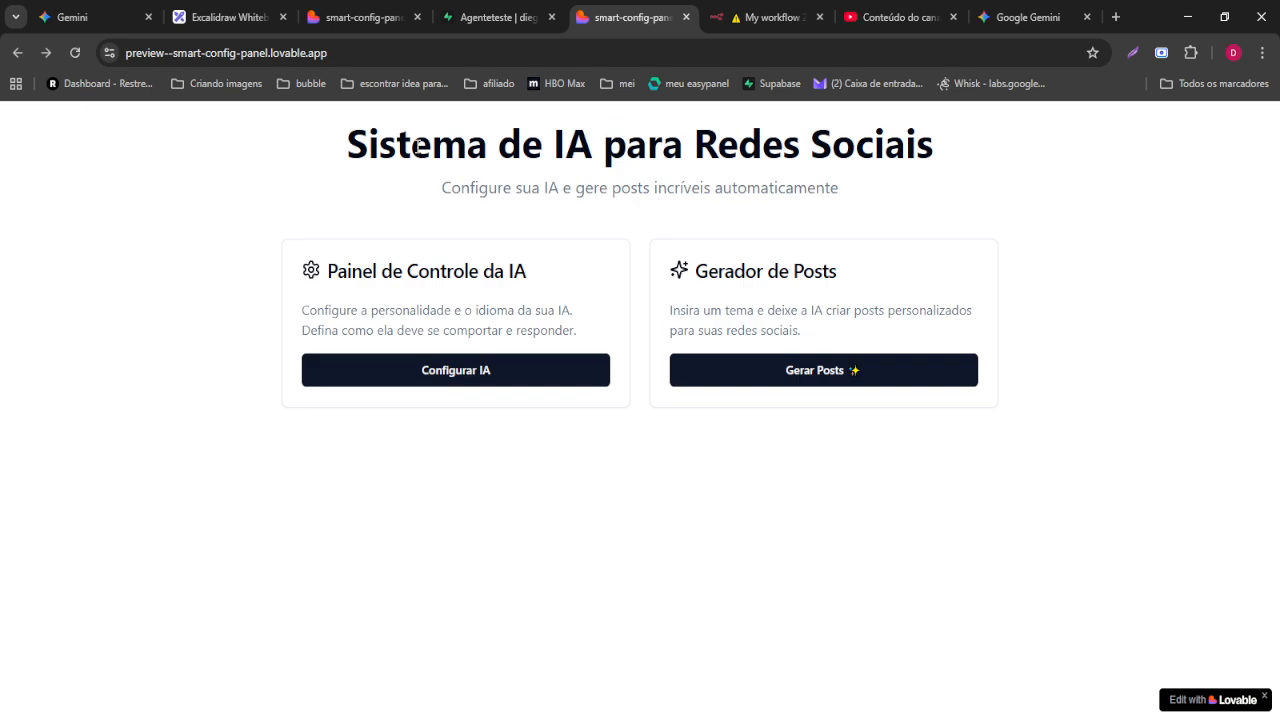
left_click(445, 370)
left_click_drag(523, 297, 274, 289)
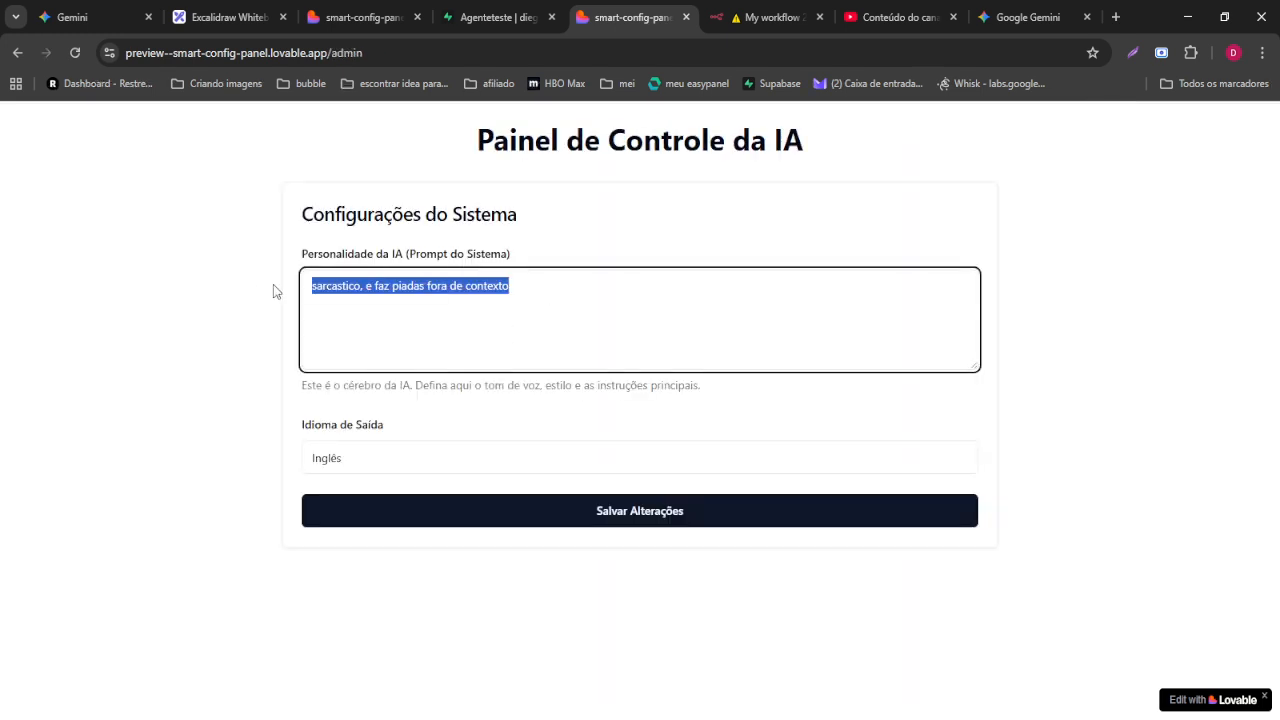
left_click_drag(410, 426, 251, 423)
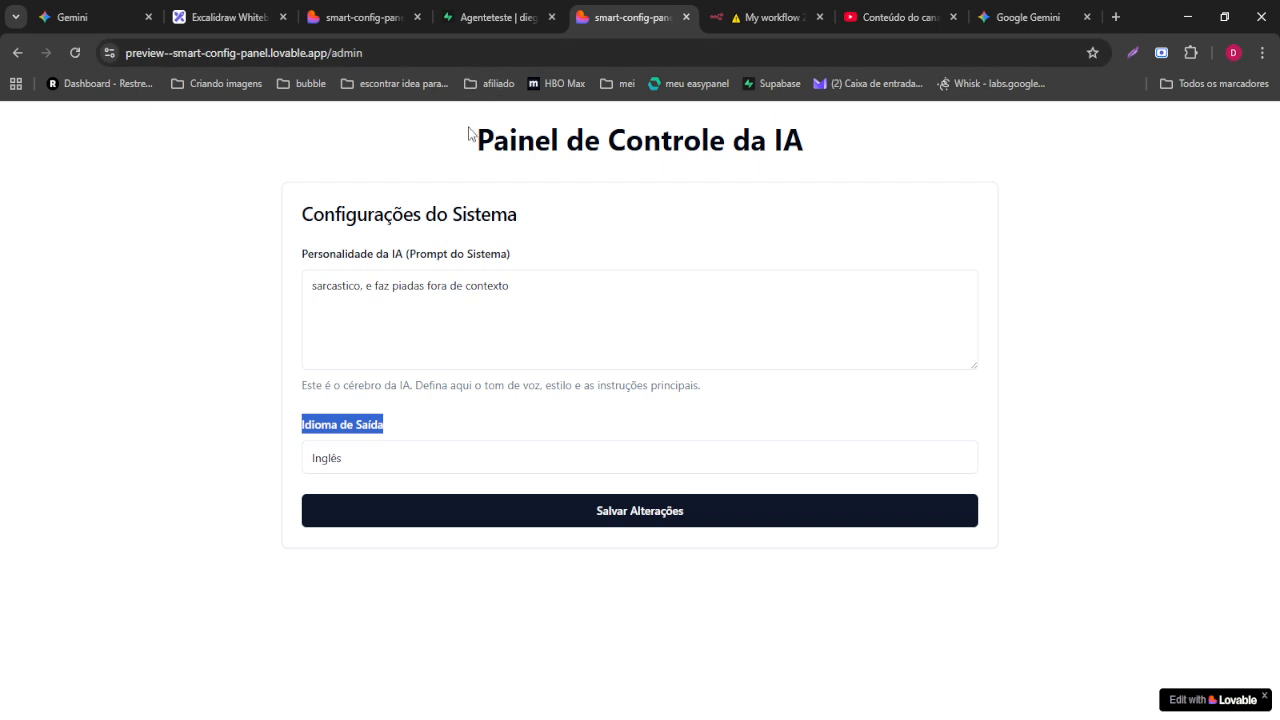
- Switch to the Excalidraw whiteboard, find the three numbered points, and move "Primeiro: Manutenção que te deixa no controle" farther above the other two
left_click(254, 8)
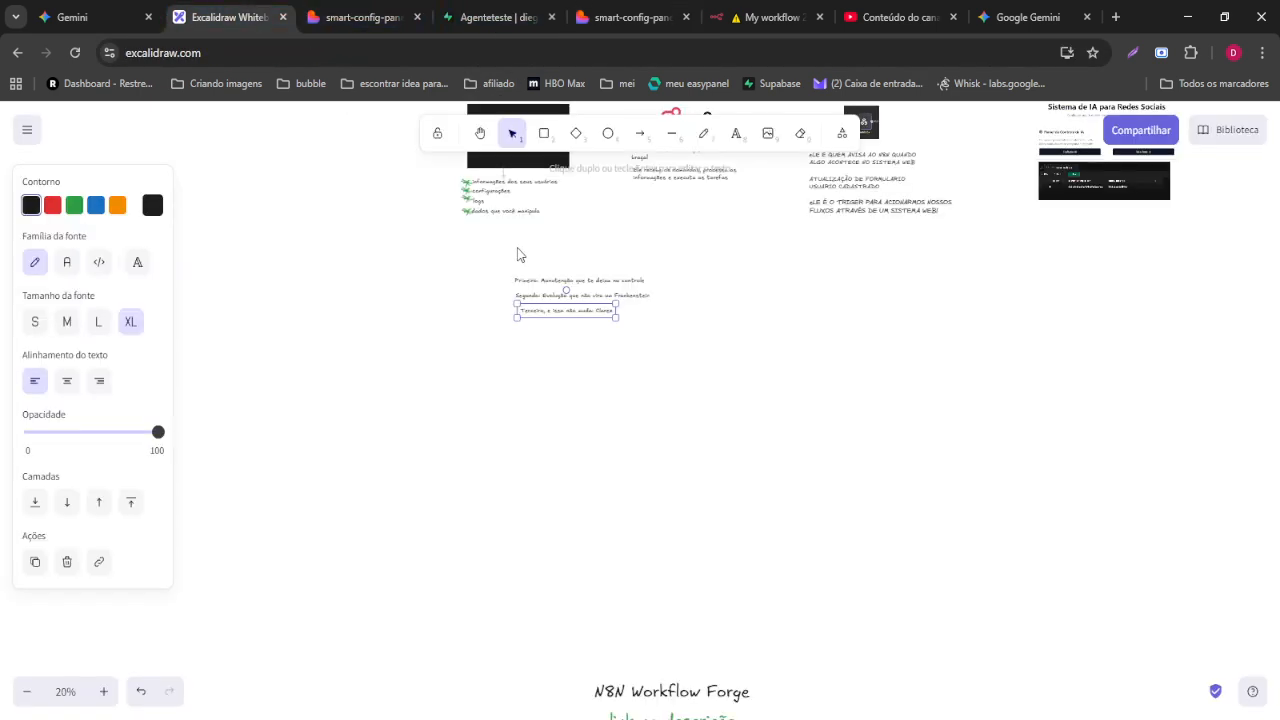
scroll(722, 458, "down", 3)
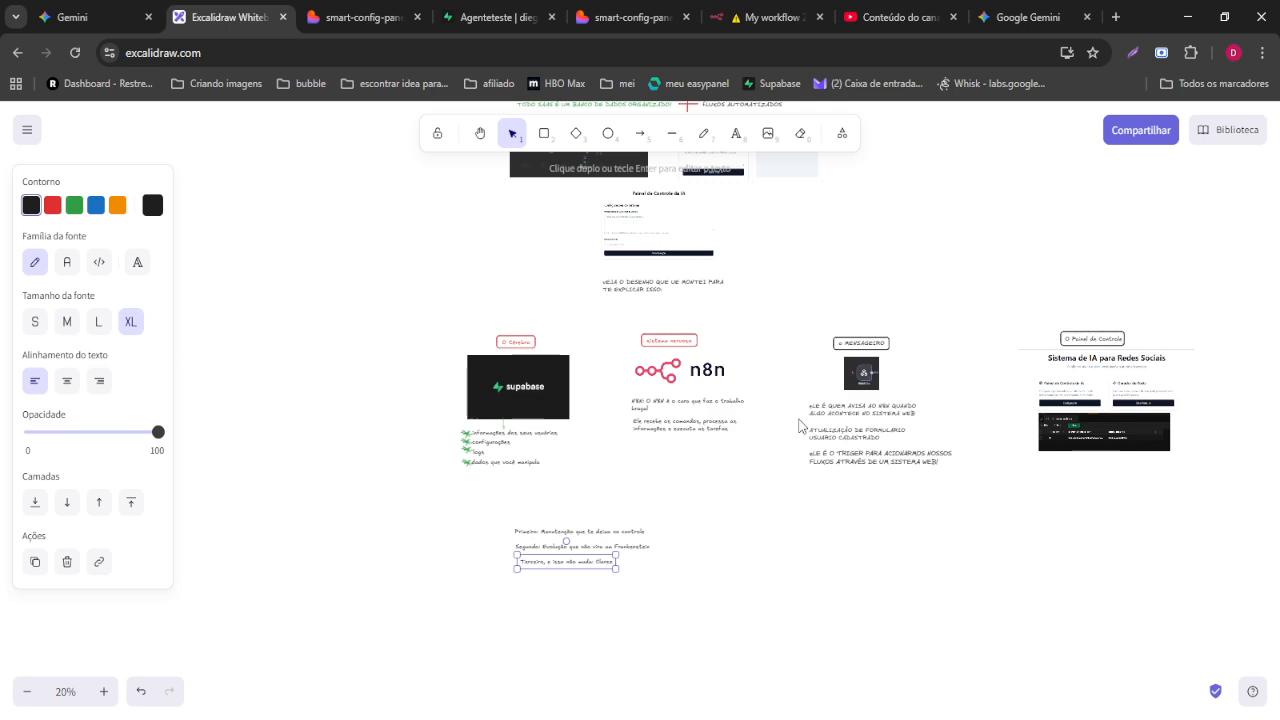
scroll(734, 357, "up", 4)
scroll(705, 417, "up", 5)
mouse_move(705, 417)
left_mouse_down()
mouse_move(630, 284)
mouse_move(677, 270)
left_mouse_up()
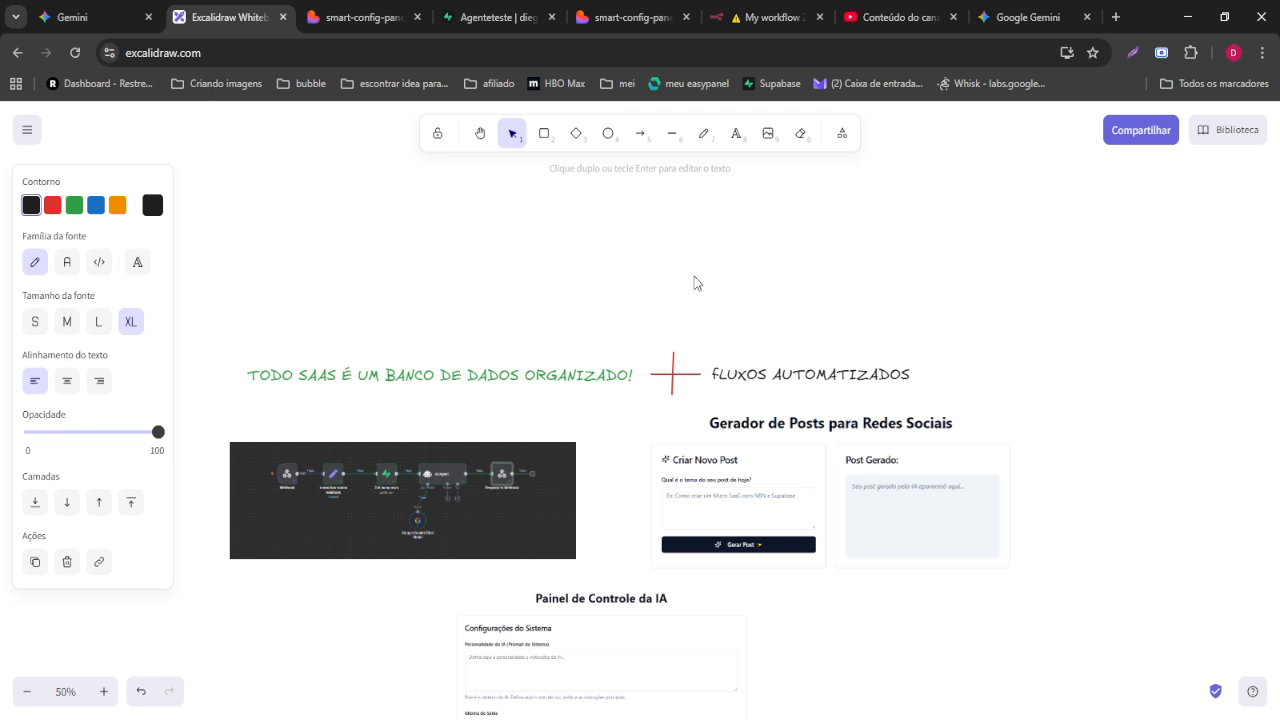
scroll(694, 282, "down", 10)
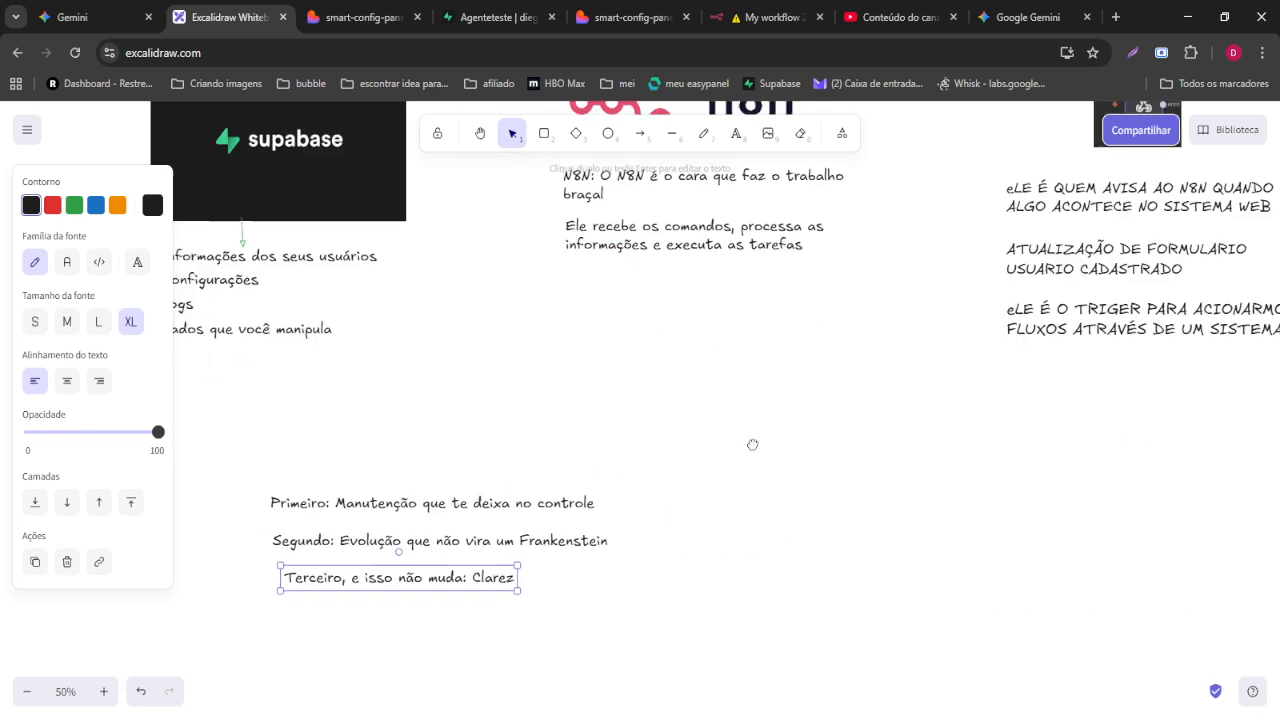
left_click_drag(752, 445, 790, 408)
left_click_drag(475, 435, 581, 436)
left_click(534, 538)
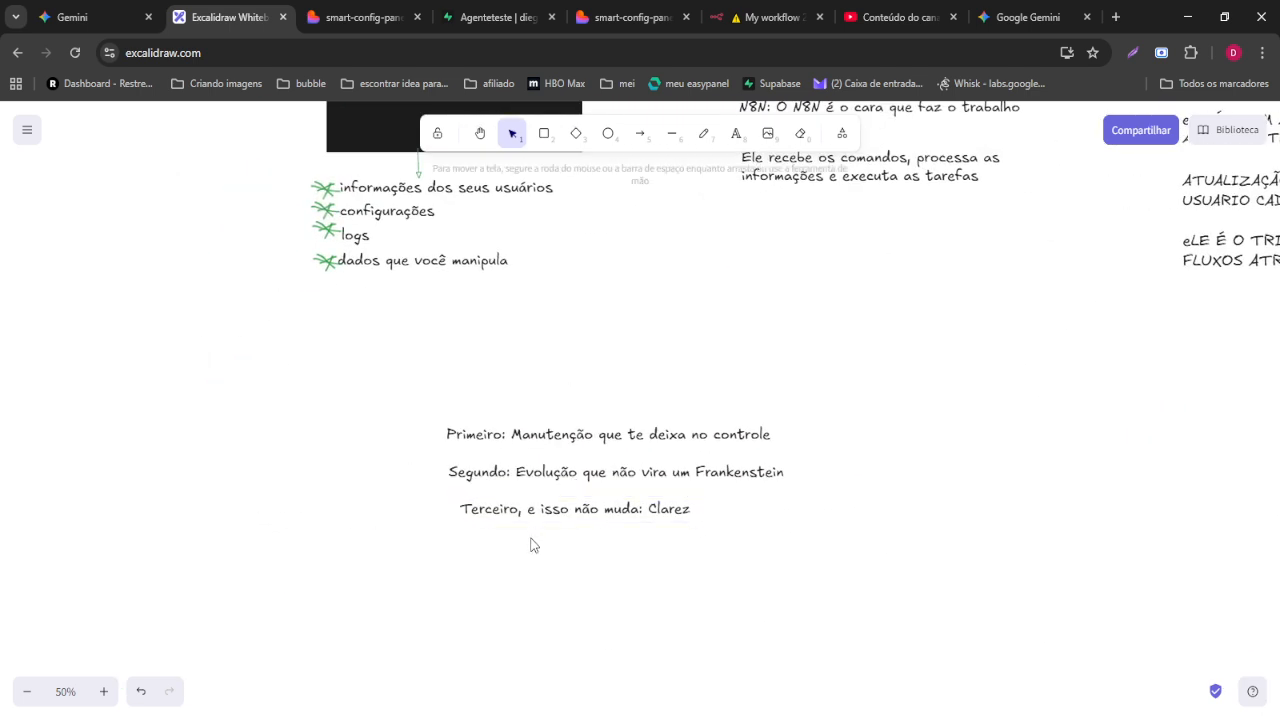
scroll(625, 550, "down", 1)
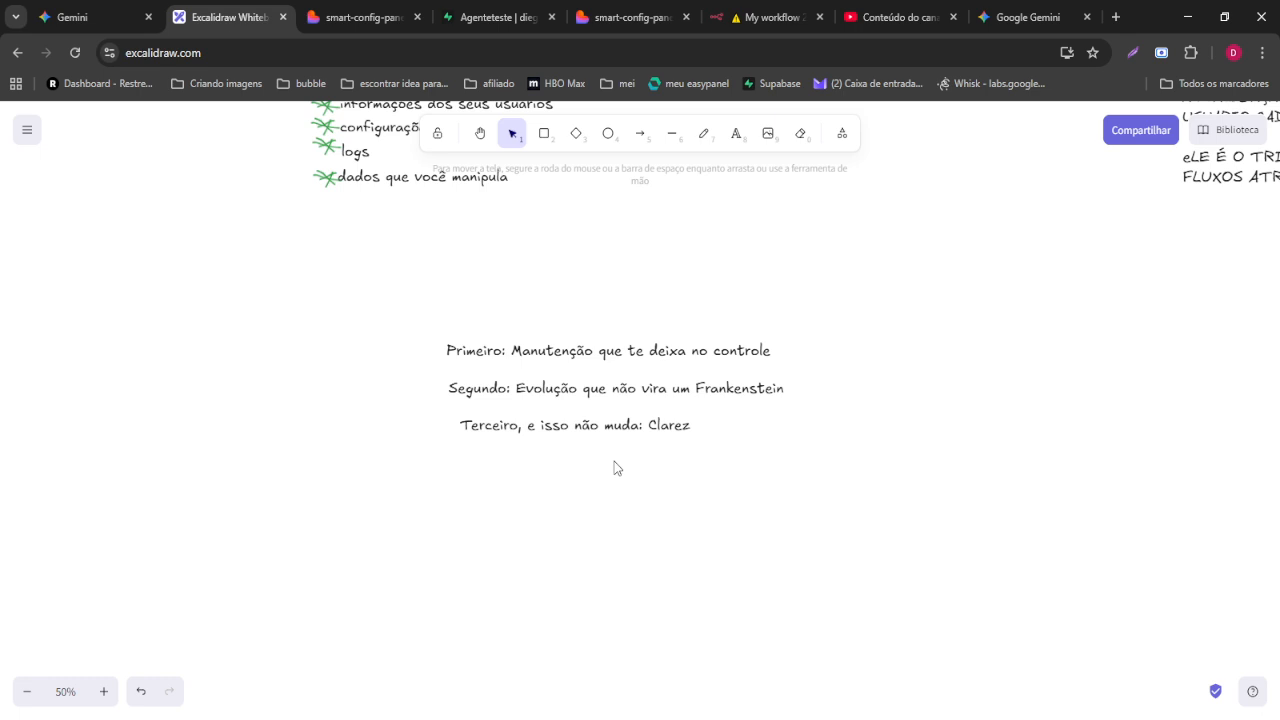
left_click(533, 343)
left_click_drag(533, 343, 550, 290)
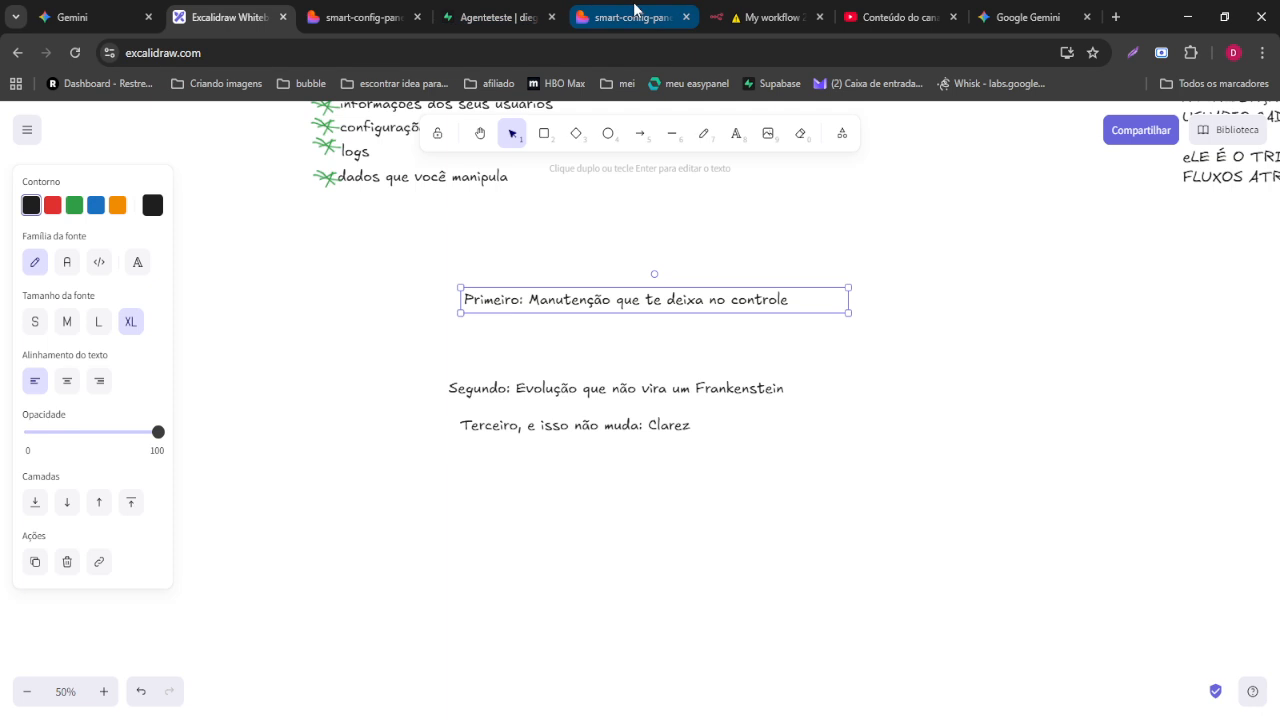
- Switch to the n8n workflow editor and open the Webhook node to view its production URL
left_click(765, 17)
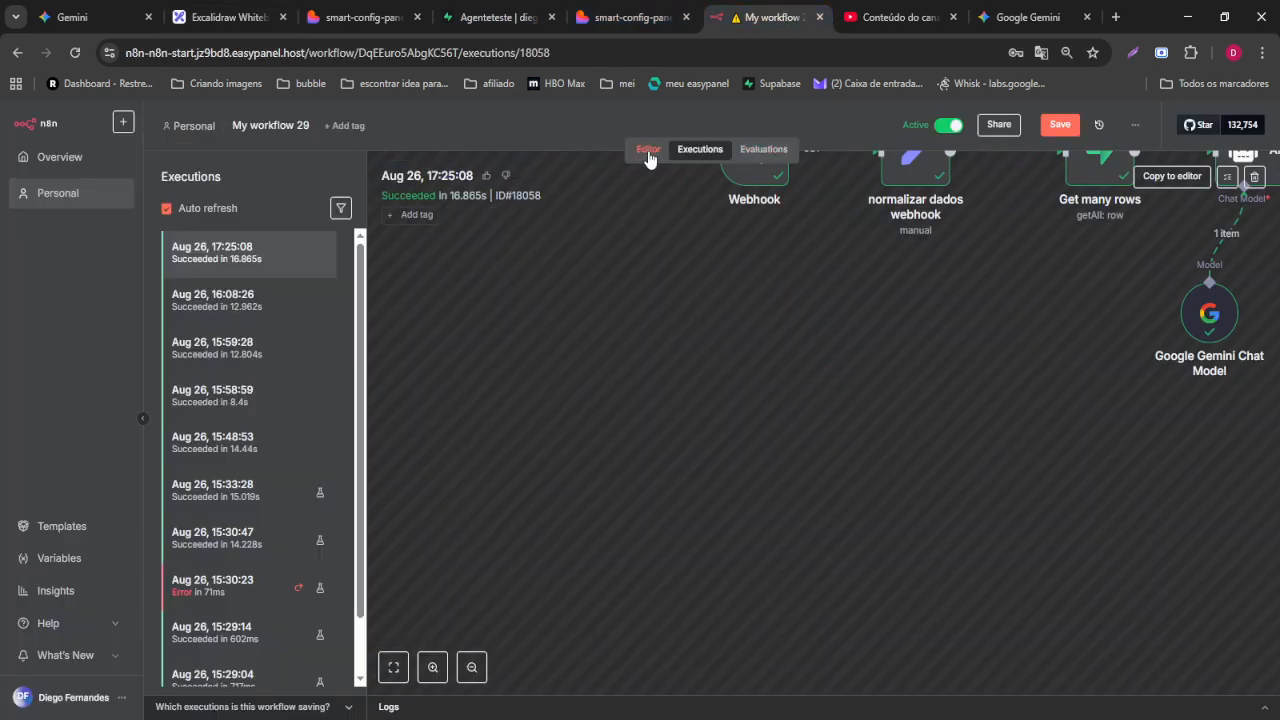
left_click(648, 152)
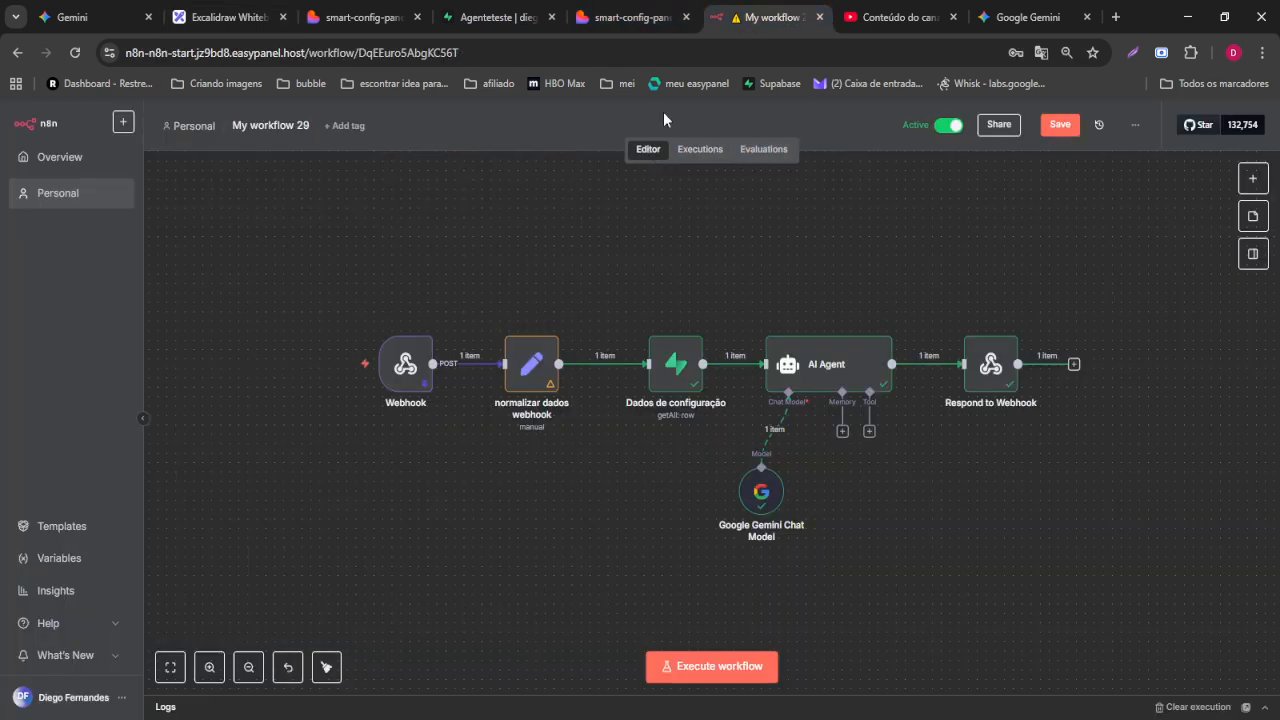
double_click(405, 375)
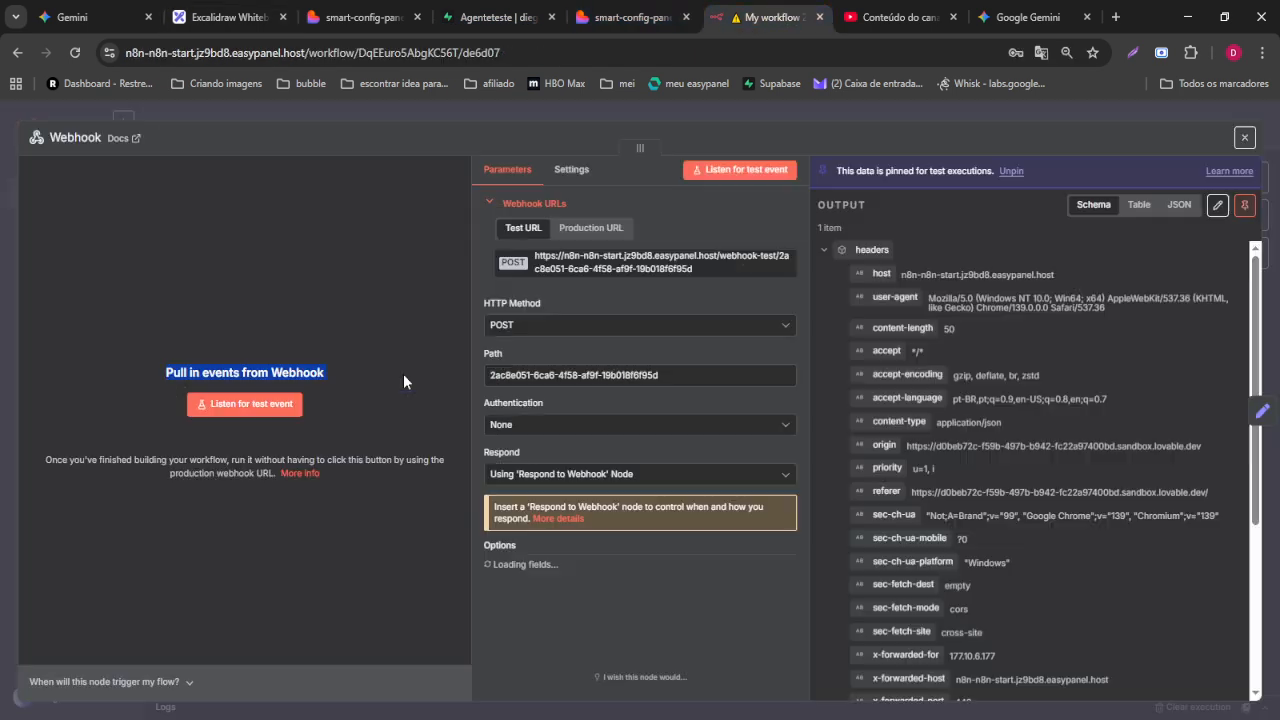
left_click(591, 228)
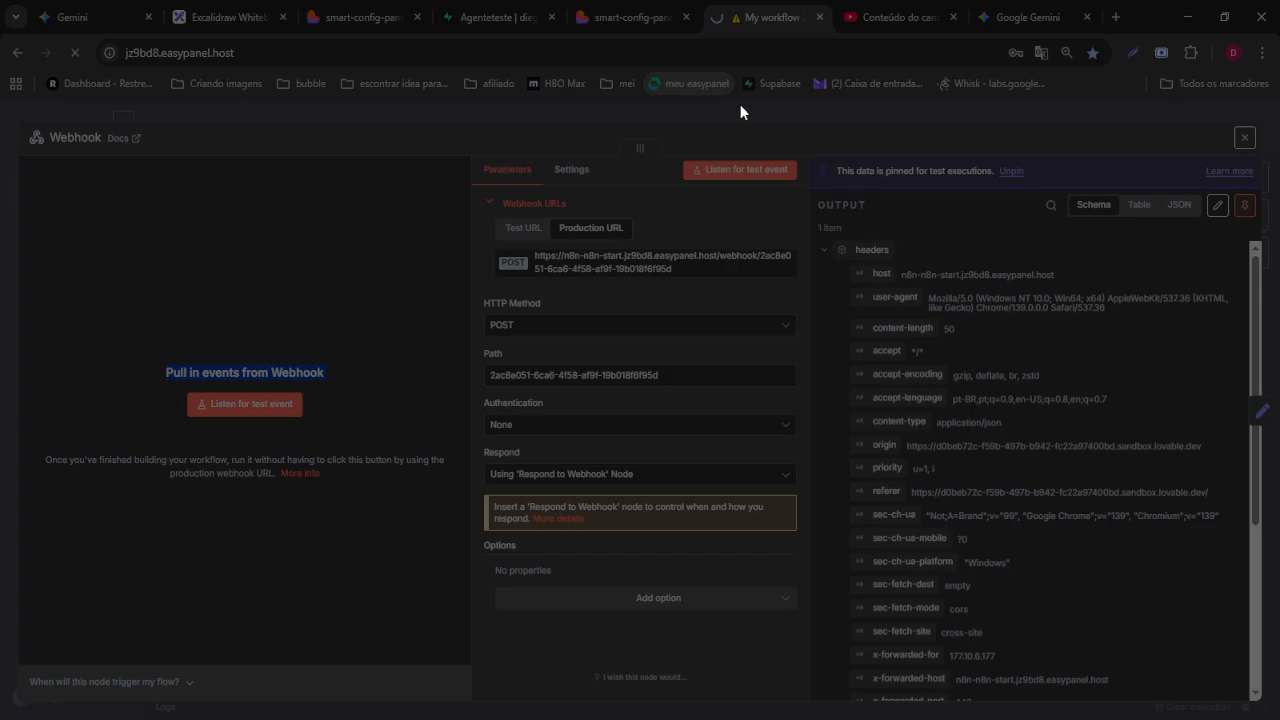
- Switch to the smart-config-panel project in Lovable and review the chat history from the control panel prompt to the latest Supabase RLS fix
left_click(656, 20)
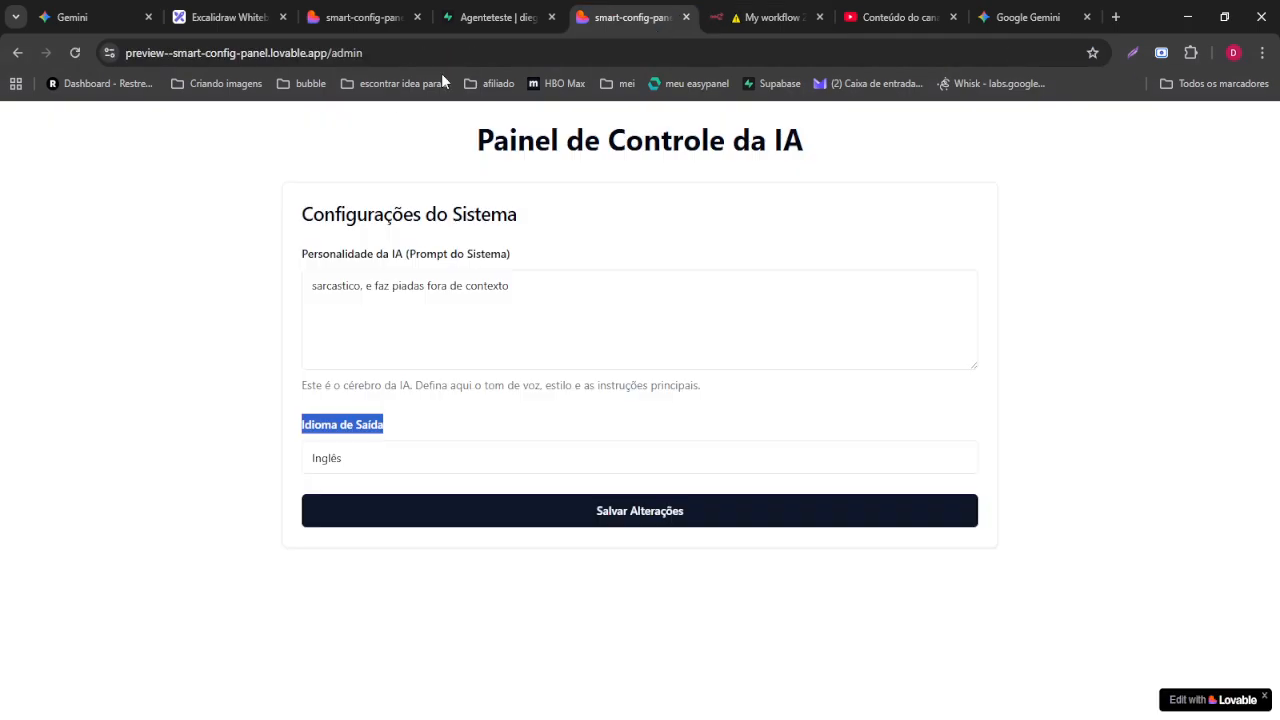
left_click(360, 17)
left_click_drag(360, 17, 495, 17)
scroll(239, 353, "up", 15)
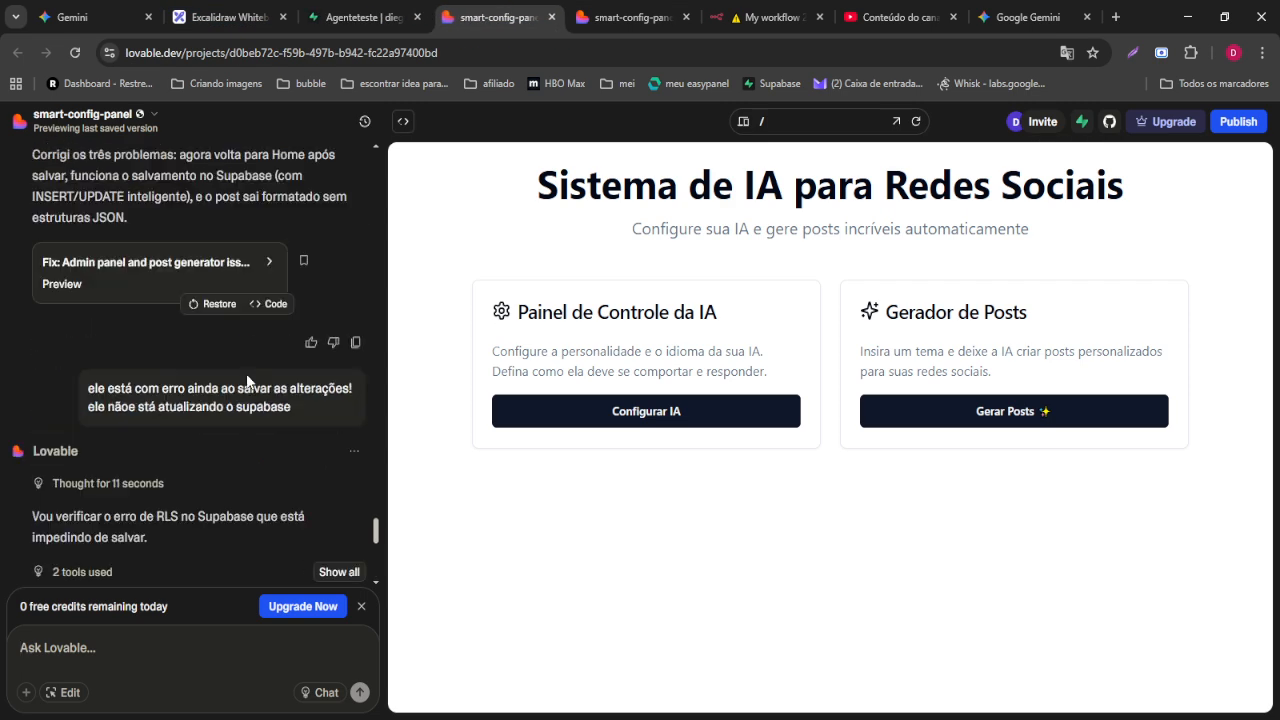
scroll(238, 354, "up", 8)
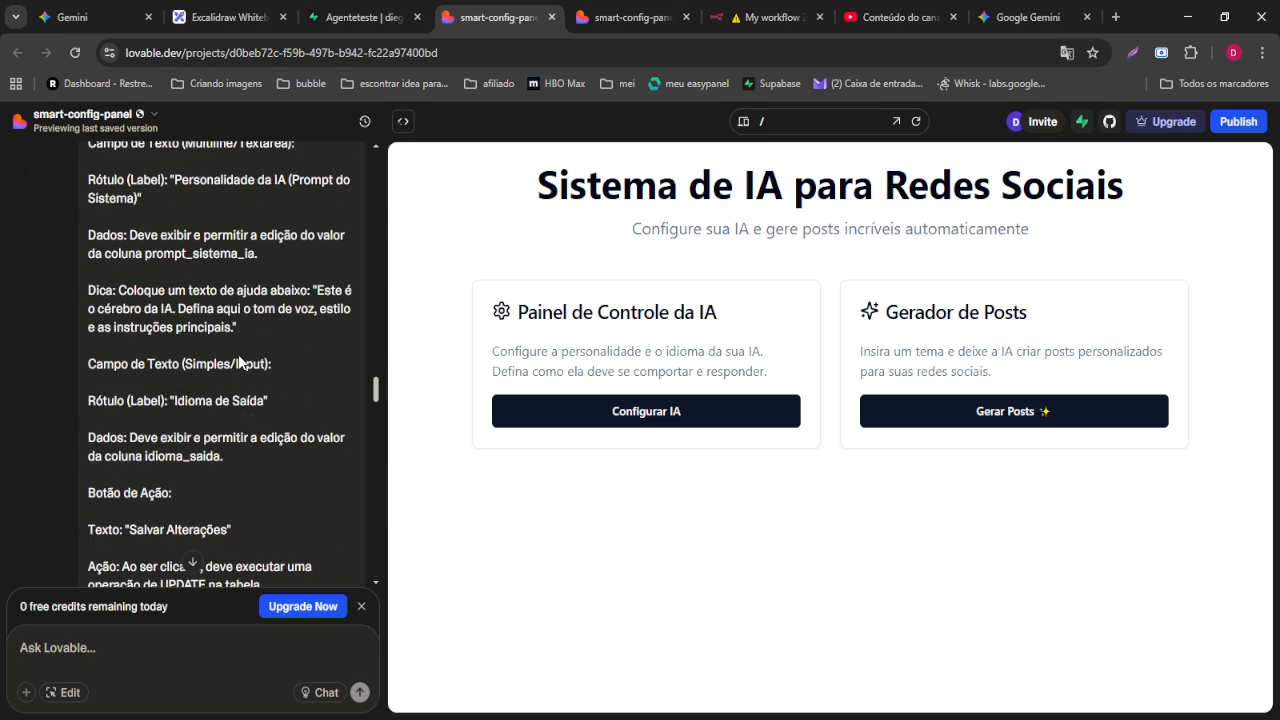
left_click_drag(107, 327, 100, 145)
left_click(268, 386)
scroll(268, 386, "down", 15)
scroll(268, 388, "down", 14)
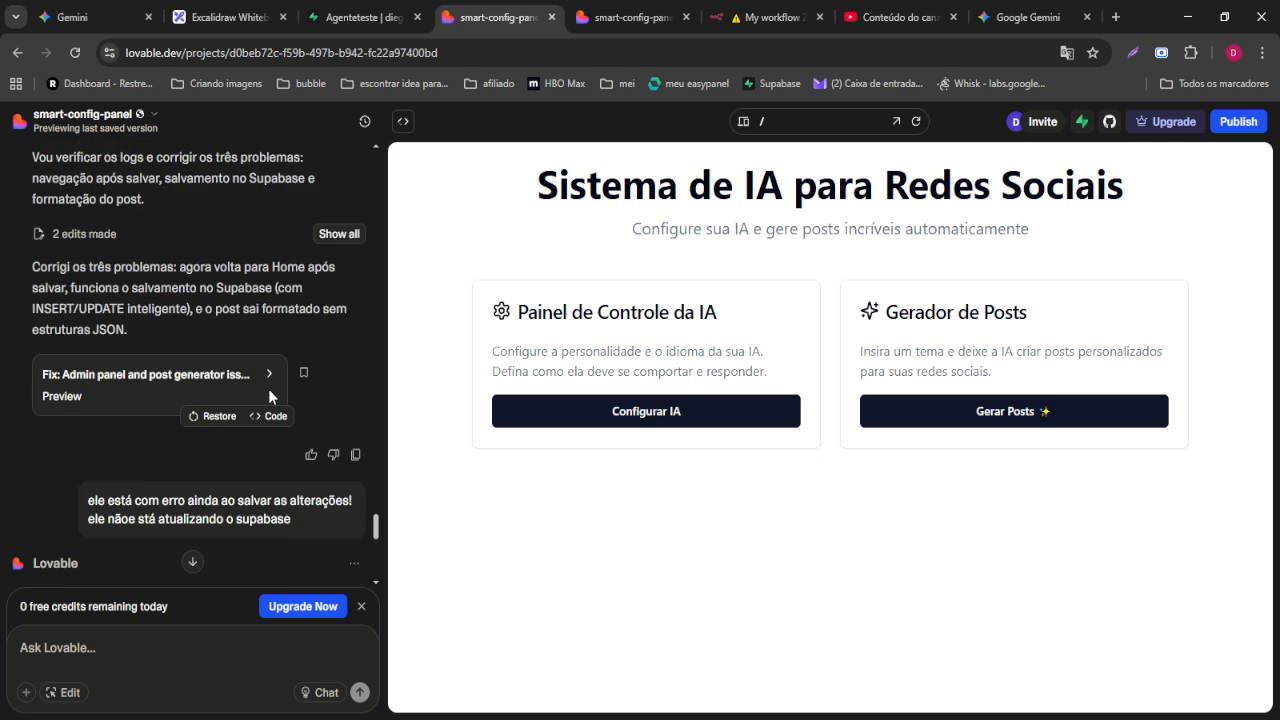
scroll(268, 388, "up", 10)
scroll(268, 388, "down", 4)
scroll(268, 388, "down", 10)
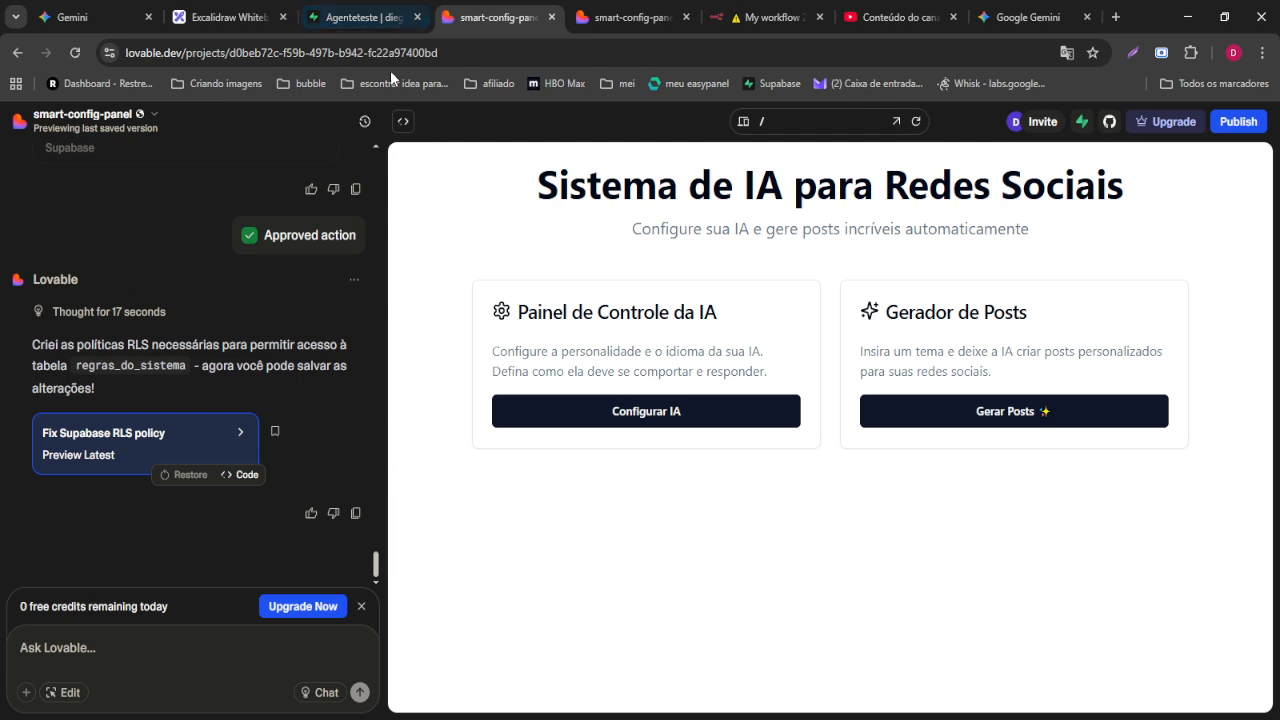
- Return to the Excalidraw whiteboard and move the Primeiro, Segundo and Terceiro lines into a compact stacked list
left_click(241, 17)
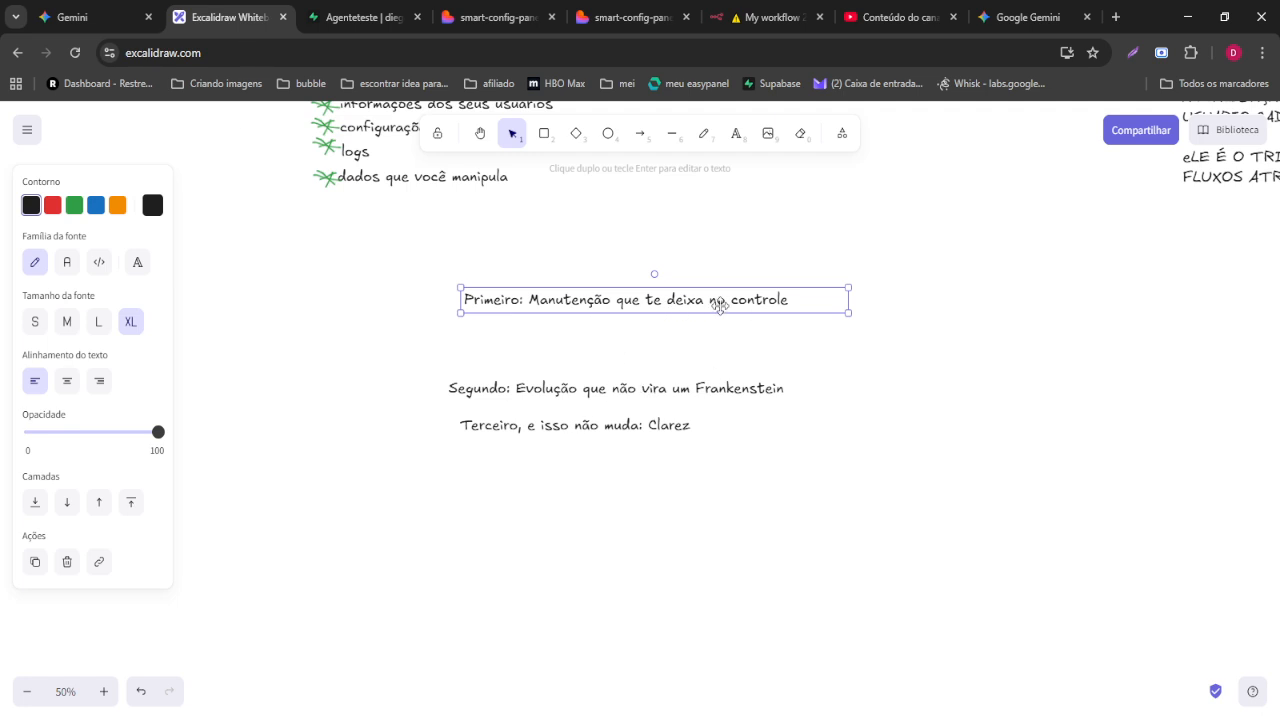
left_click_drag(719, 306, 684, 309)
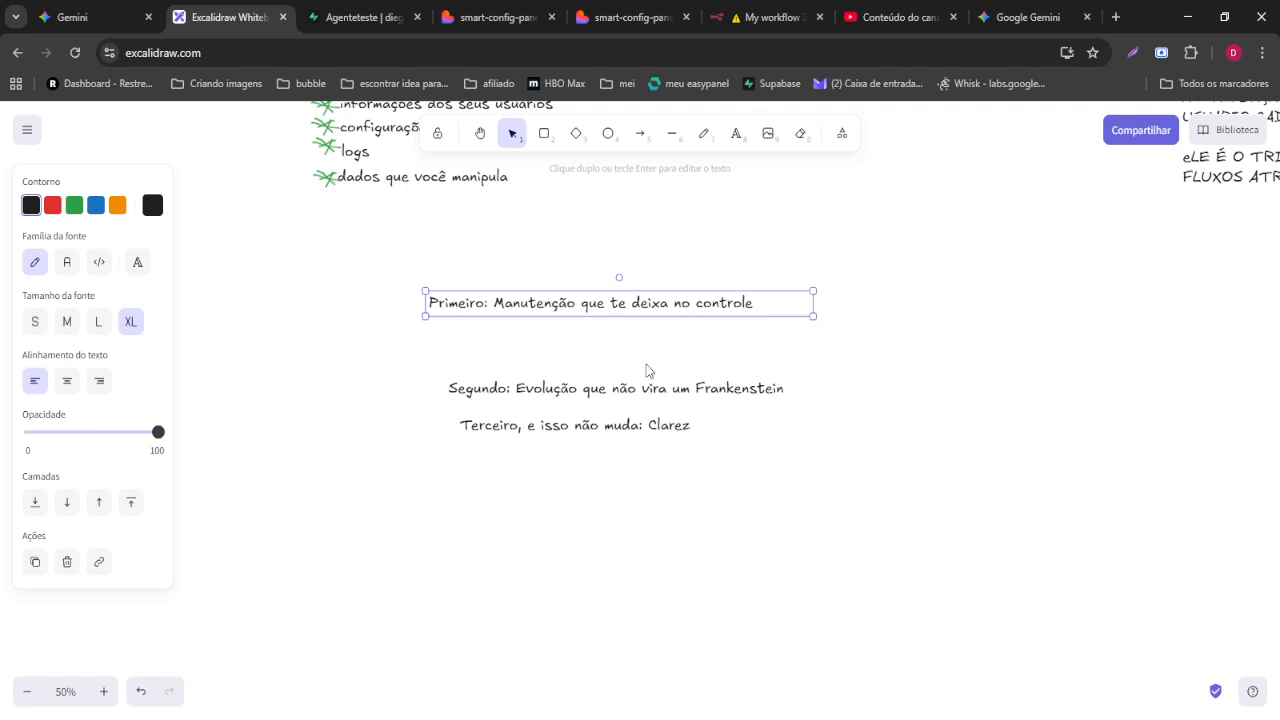
left_click_drag(636, 388, 614, 334)
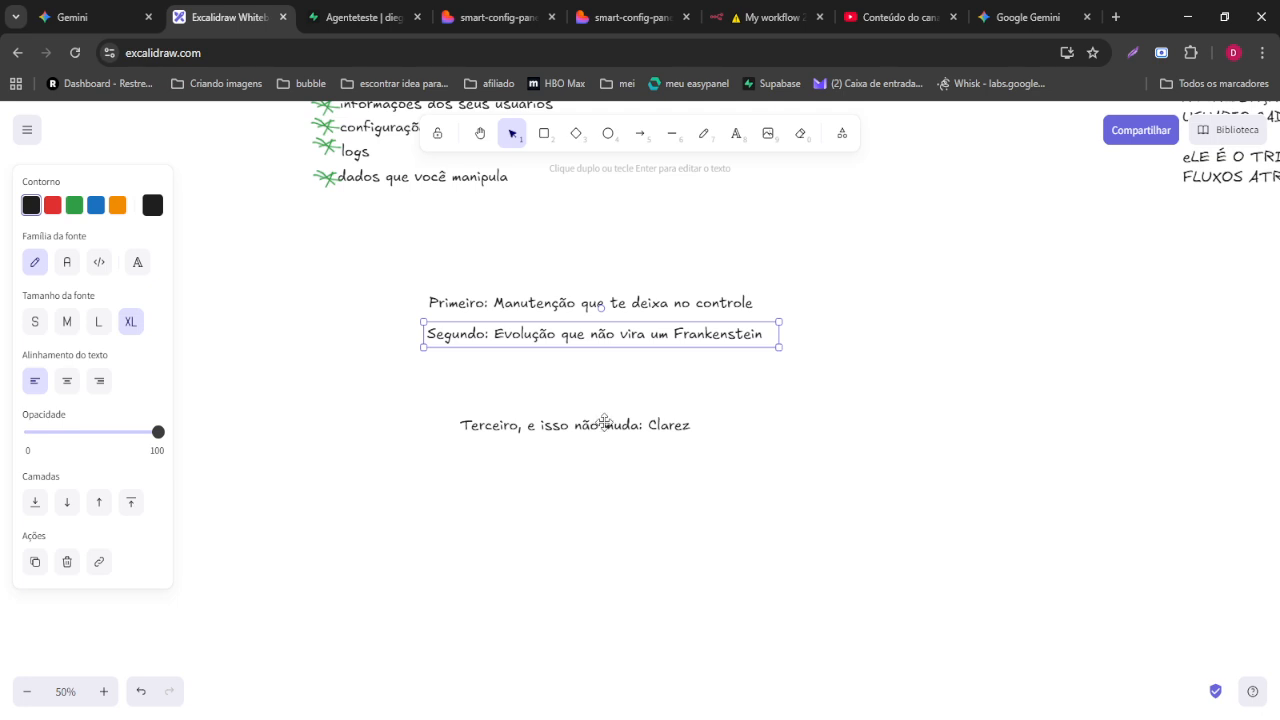
left_click_drag(597, 419, 554, 363)
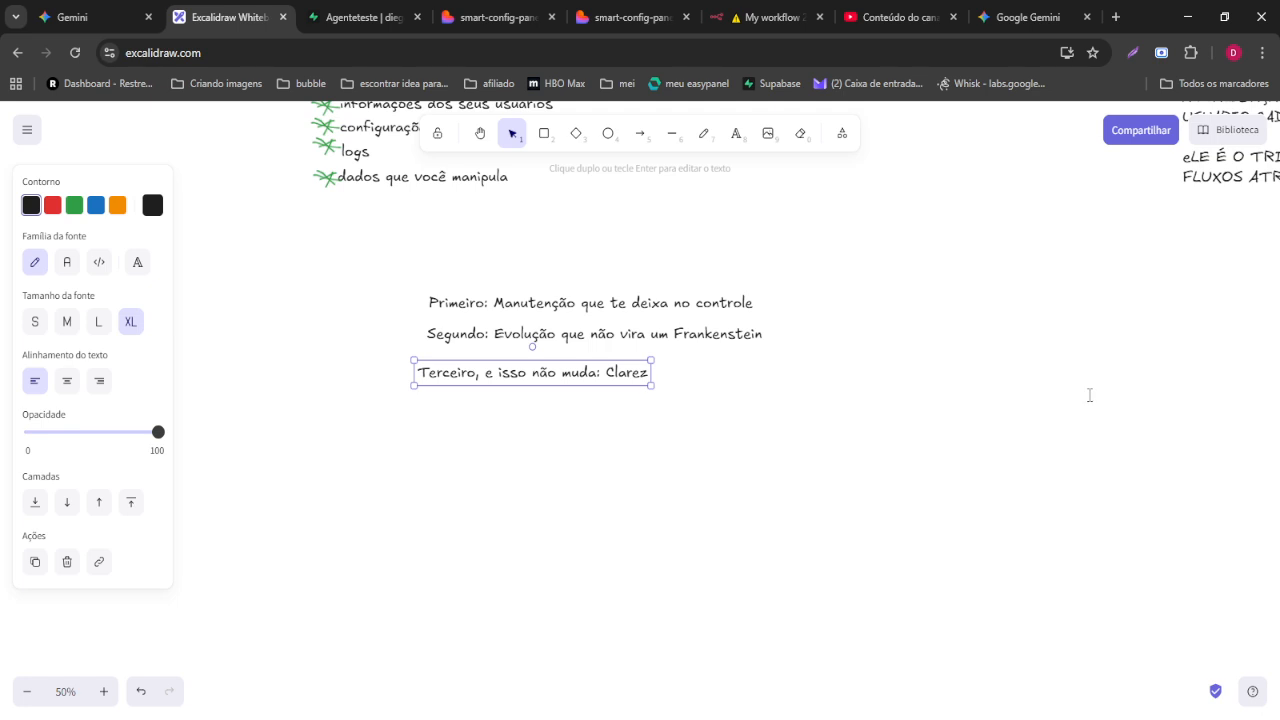
- Correct the last word of the "Terceiro, e isso não muda" line to "Clareza"
double_click(638, 373)
double_click(645, 372)
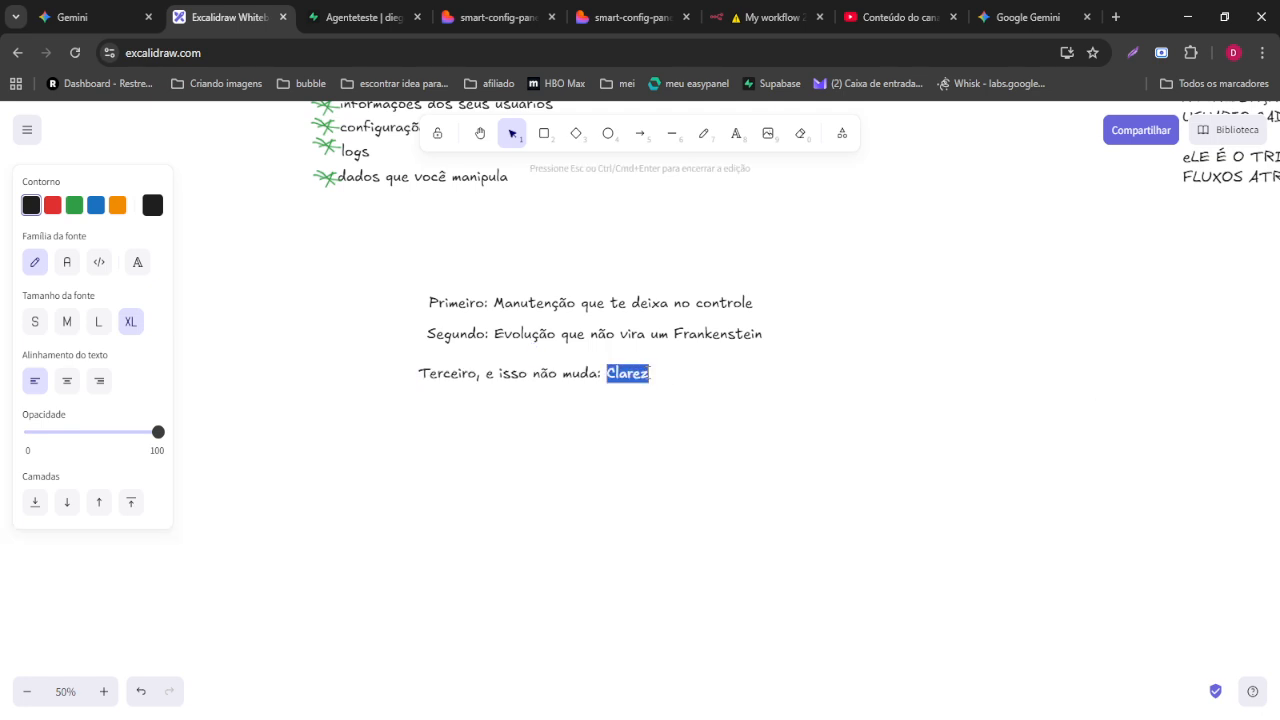
left_click(649, 373)
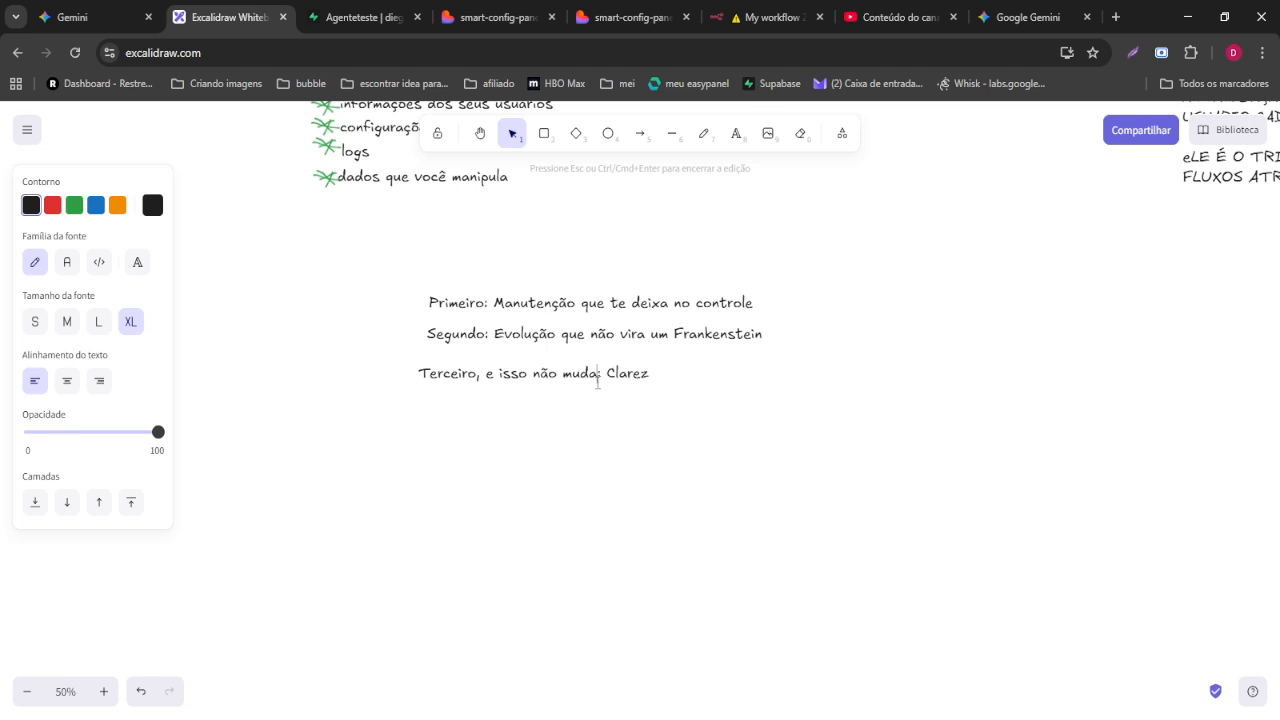
type("a")
- Show the "N8N Workflow Forge" heading and its "link na descrição" note on the whiteboard
scroll(806, 482, "down", 2)
scroll(722, 486, "down", 5)
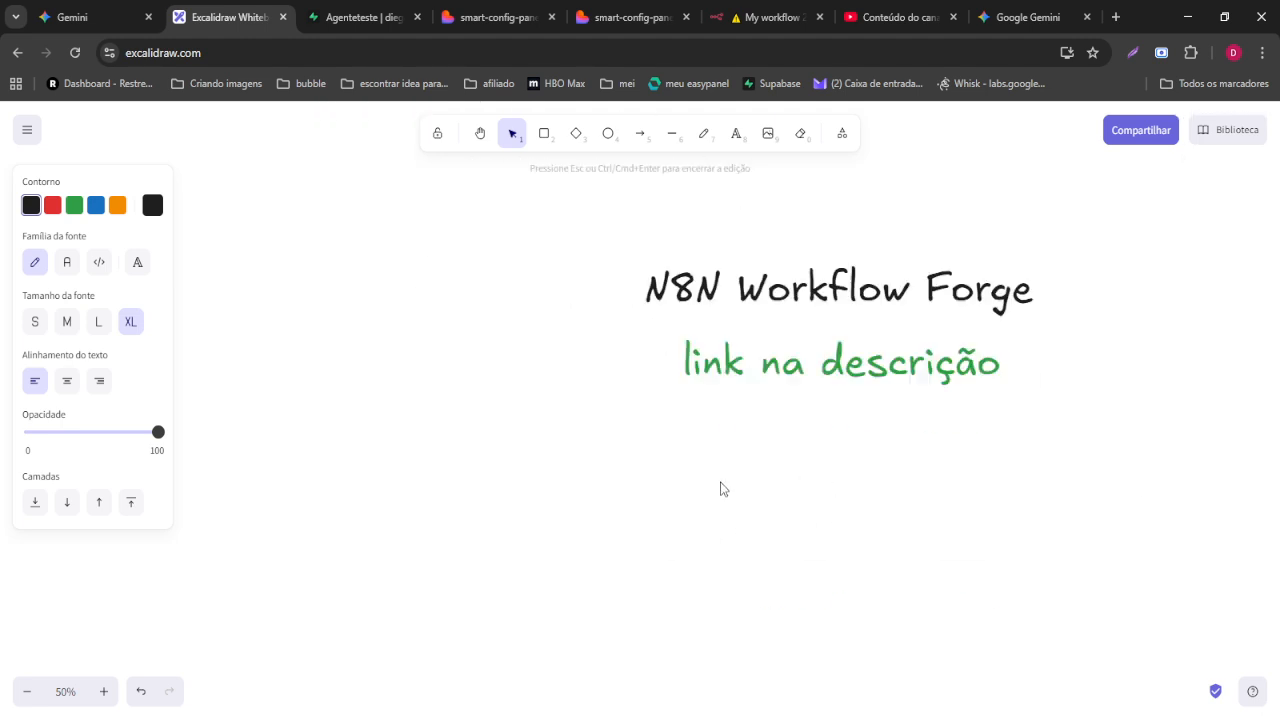
mouse_move(722, 488)
left_mouse_down()
mouse_move(771, 477)
mouse_move(824, 512)
left_mouse_up()
left_click_drag(546, 557, 466, 568)
scroll(794, 477, "right", 3)
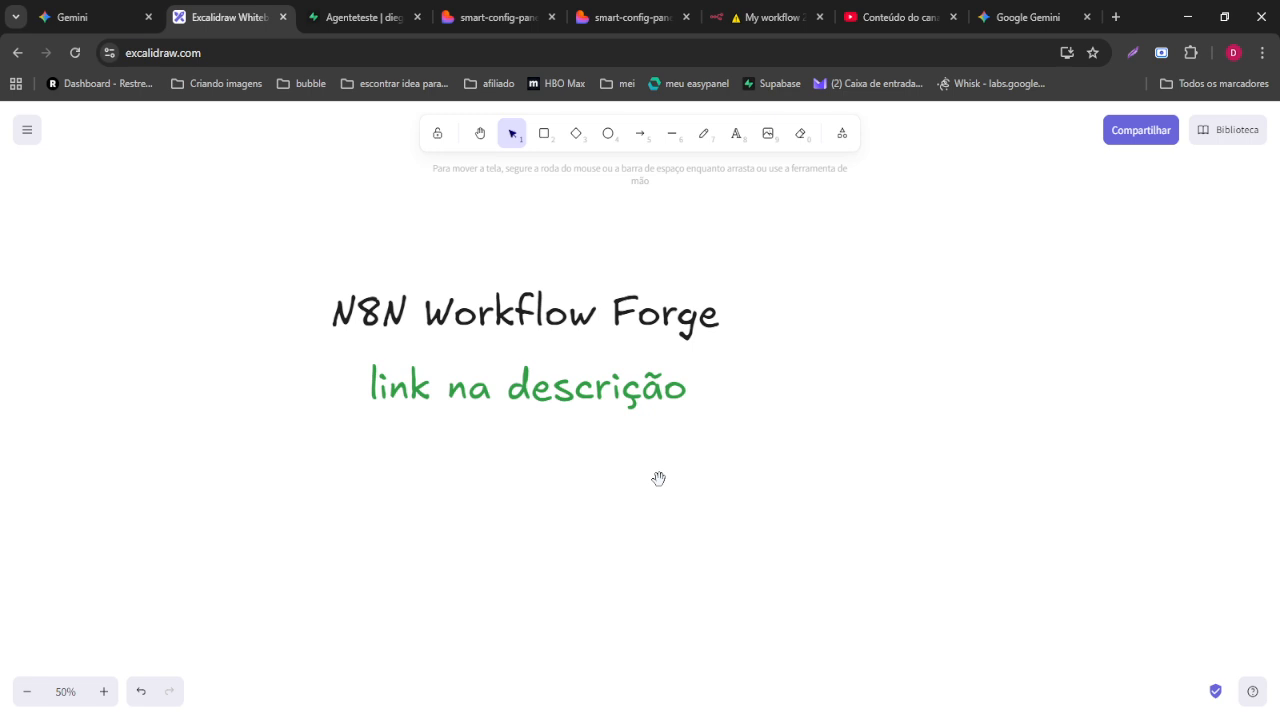
scroll(657, 477, "left", 1)
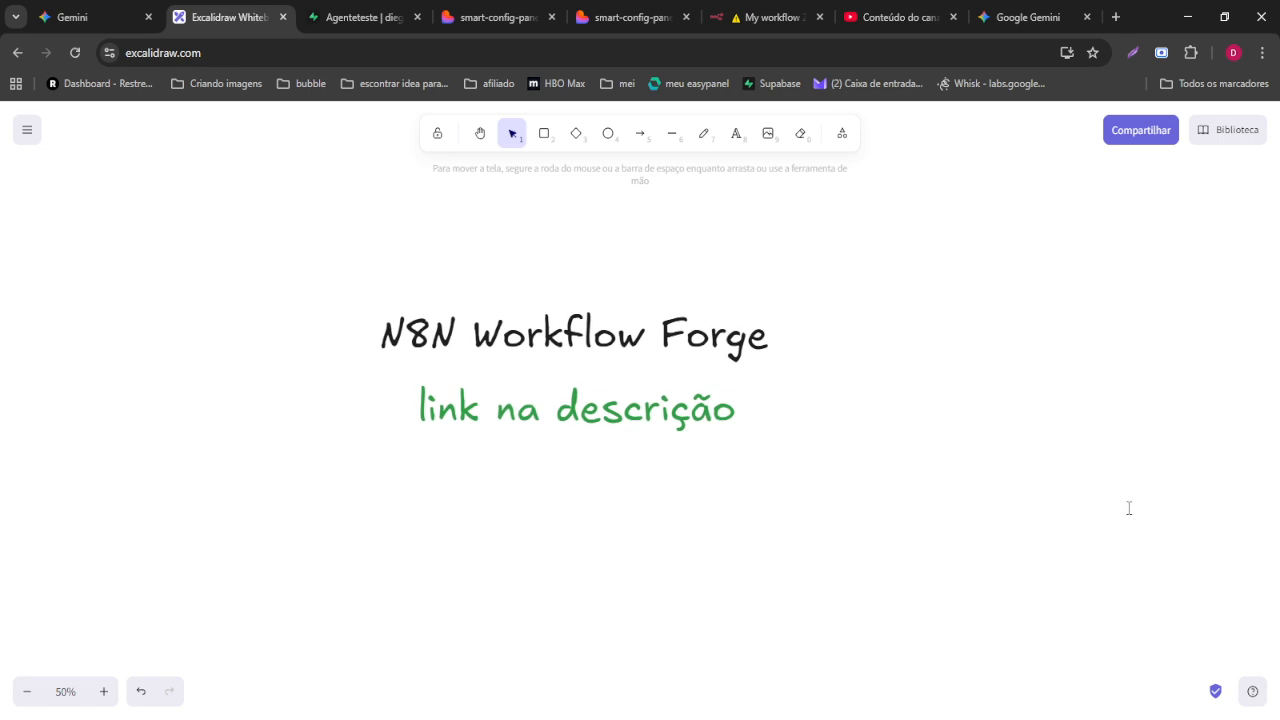